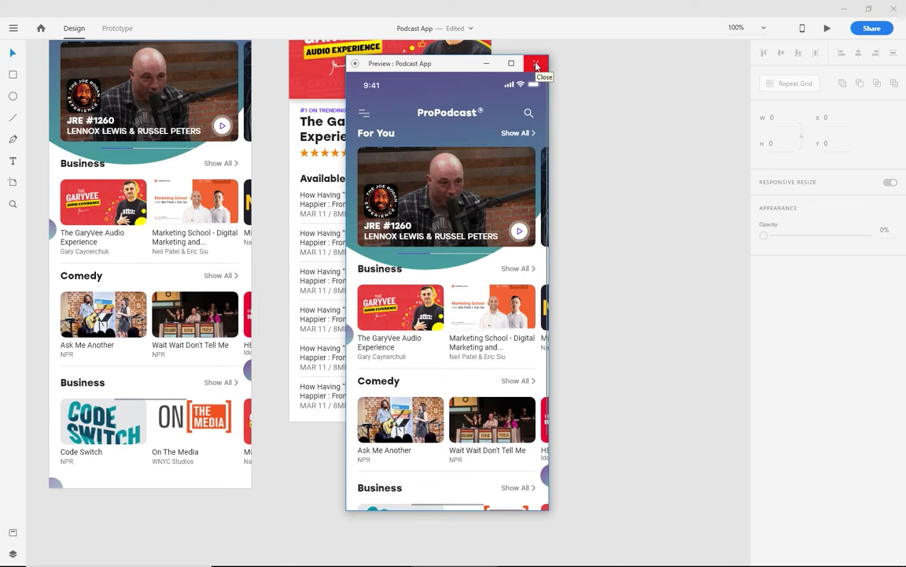
- Preview the finished podcast app, opening The GaryVee Audio Experience page and returning to the home screen, and close the preview
key("ctrl+s")
key("ctrl+Return")
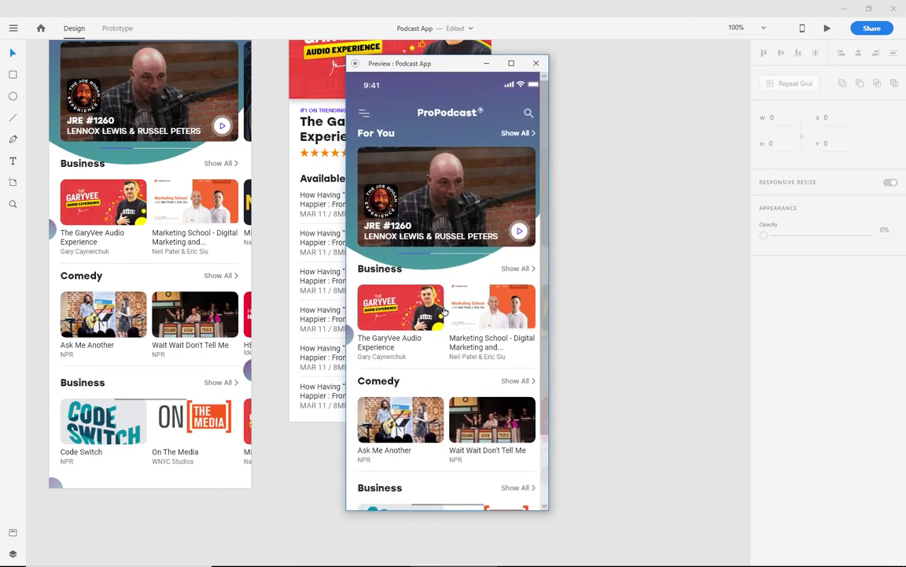
scroll(438, 299, "down", 2)
scroll(438, 300, "up", 2)
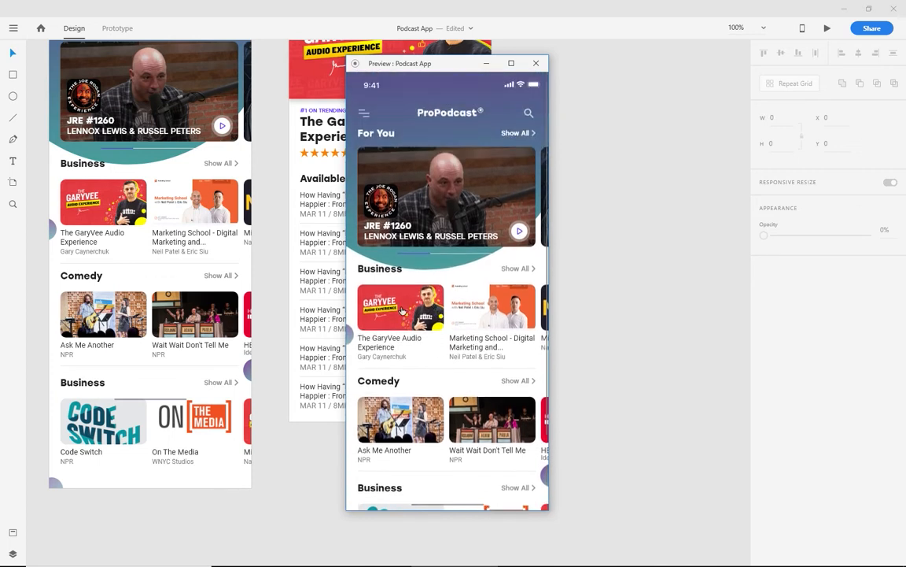
left_click(402, 311)
scroll(443, 317, "down", 1)
scroll(443, 317, "up", 1)
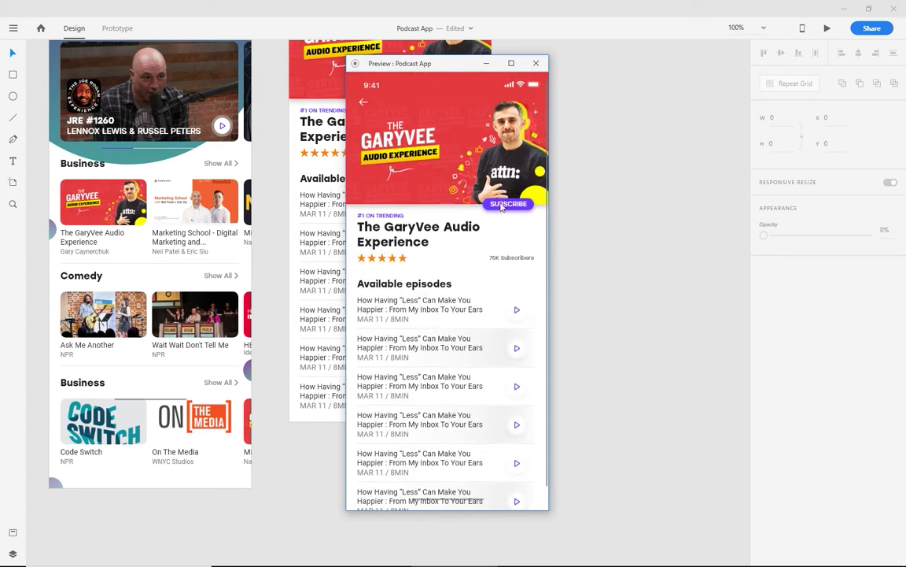
left_click(362, 104)
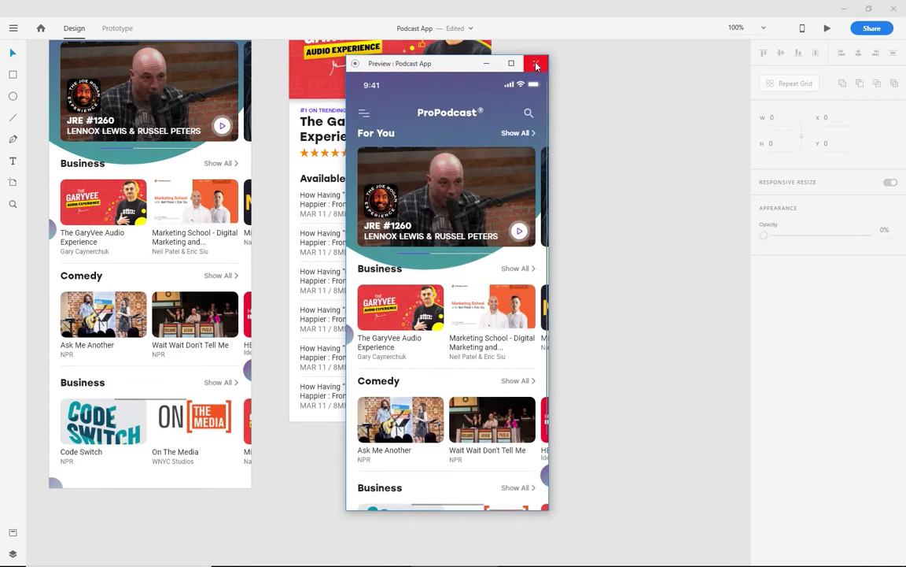
left_click(535, 64)
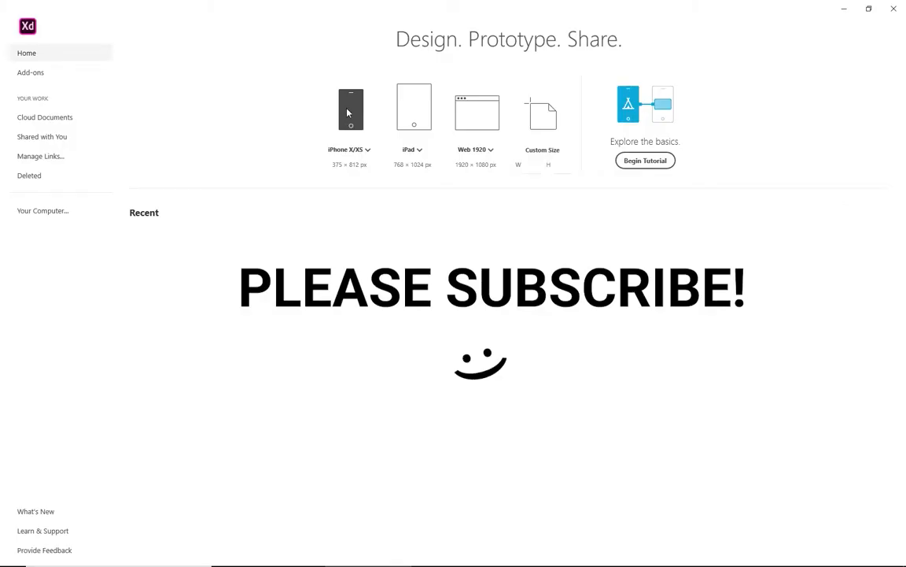
- Create a new document with an iPhone X/XS artboard and rename the artboard Home
left_click(347, 112)
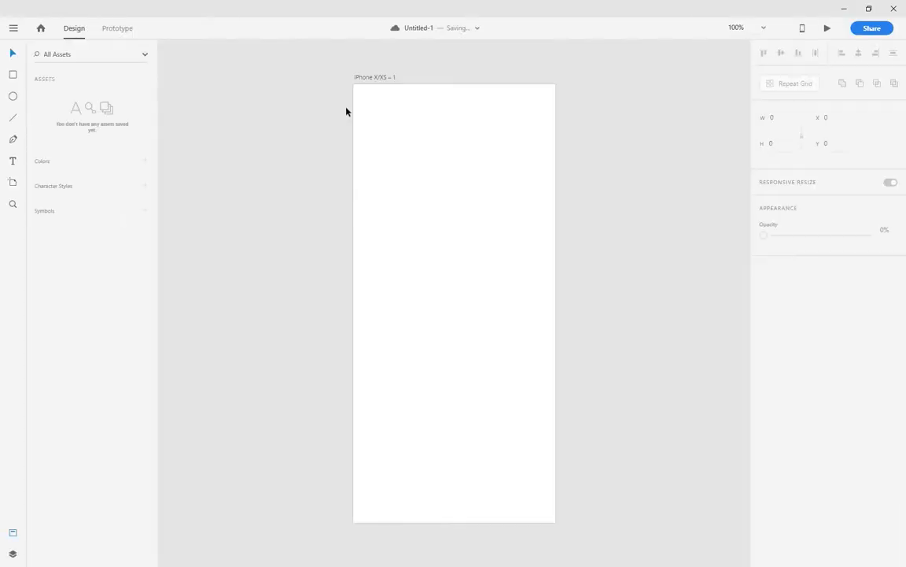
double_click(378, 77)
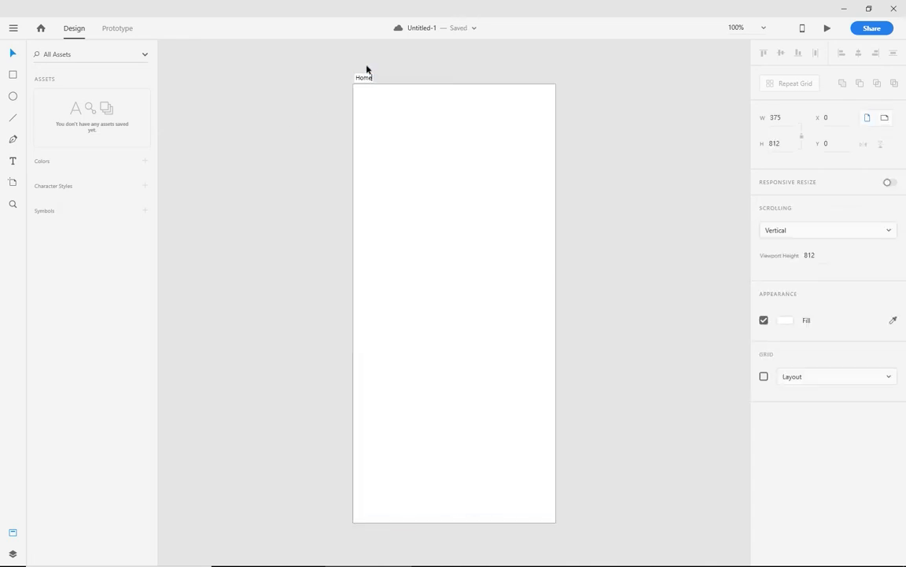
key("Return")
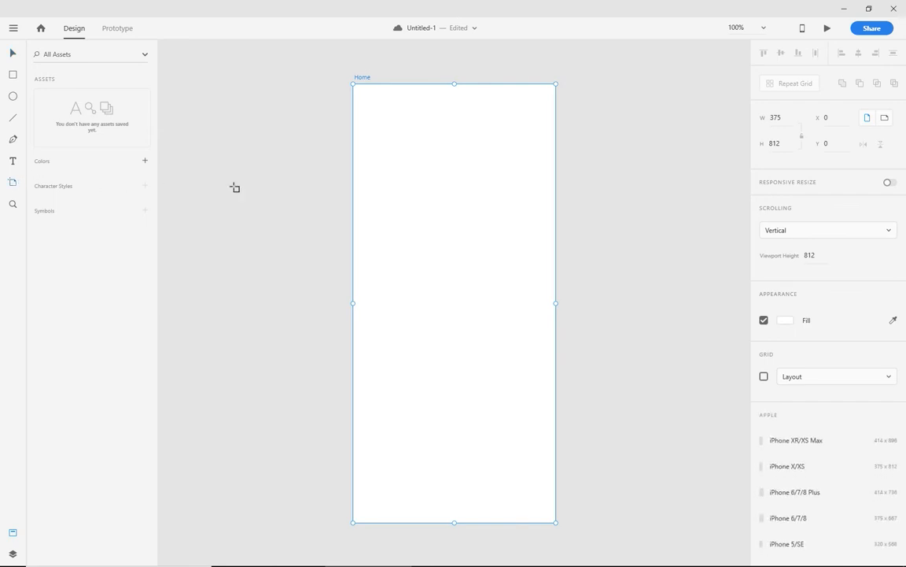
- Add a second iPhone X/XS artboard beside Home and rename it Podcast
left_click(615, 108)
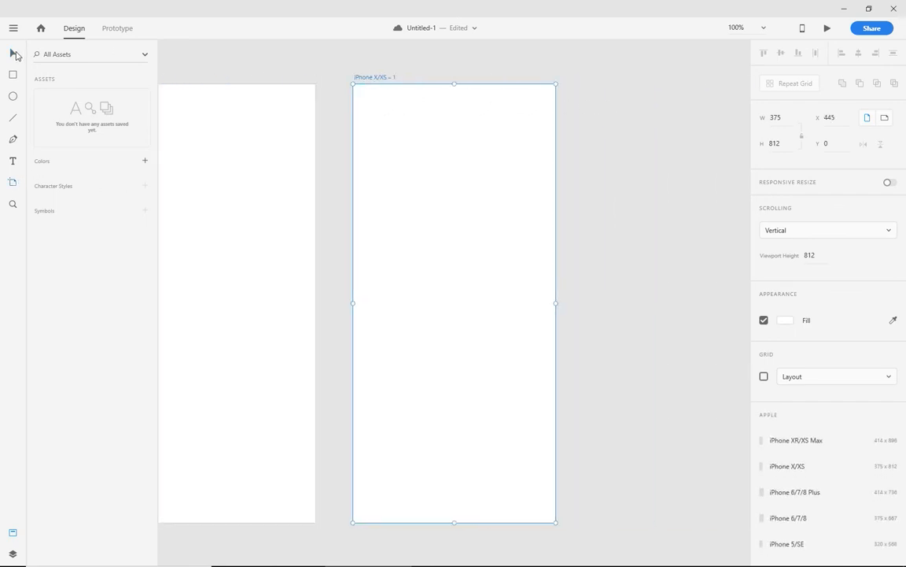
left_click(13, 52)
double_click(386, 78)
type("Podcast")
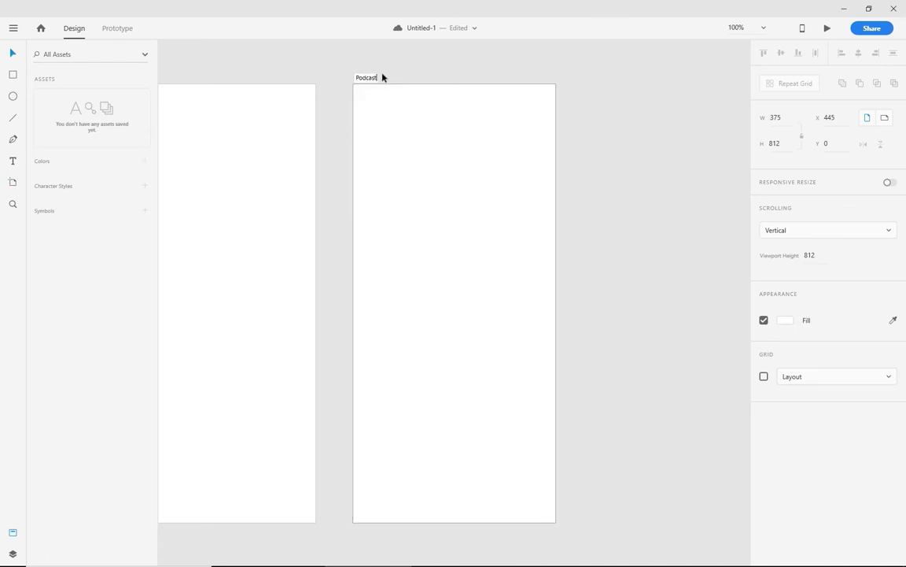
key("Return")
left_click(403, 63)
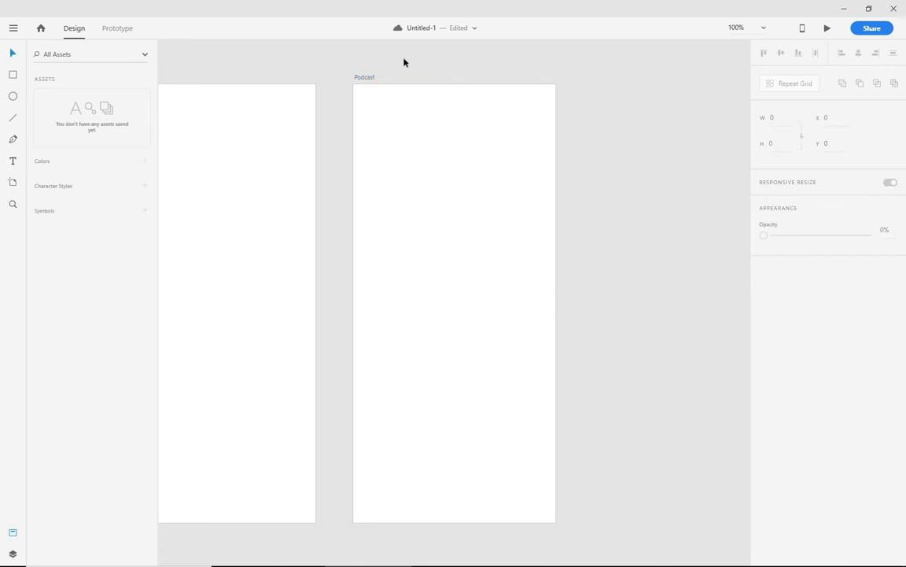
- Paste the copied status bar and align it with the upper edge of the Home artboard at X 0, Y 0
left_click_drag(290, 153, 499, 158)
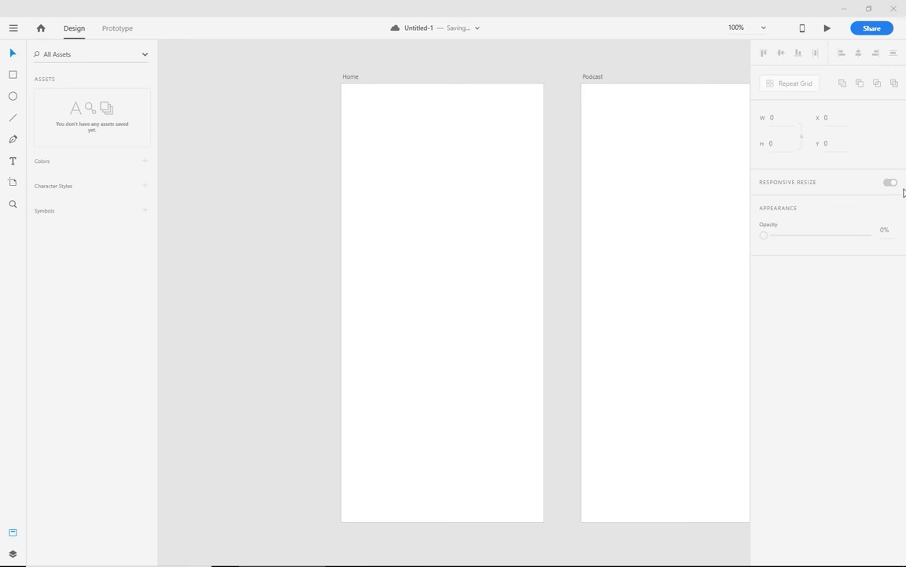
key("ctrl+v")
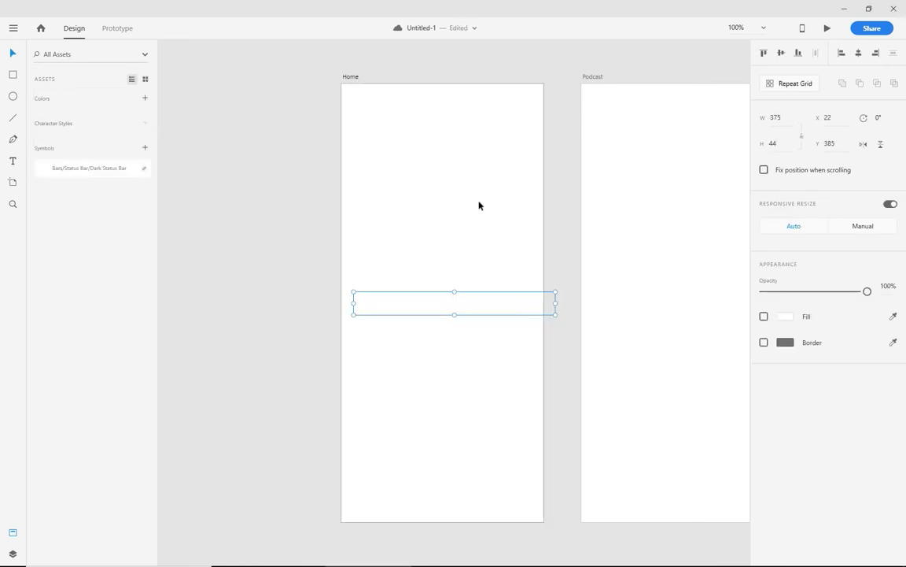
key("shift+Left")
key("shift+Left")
key("shift+Left")
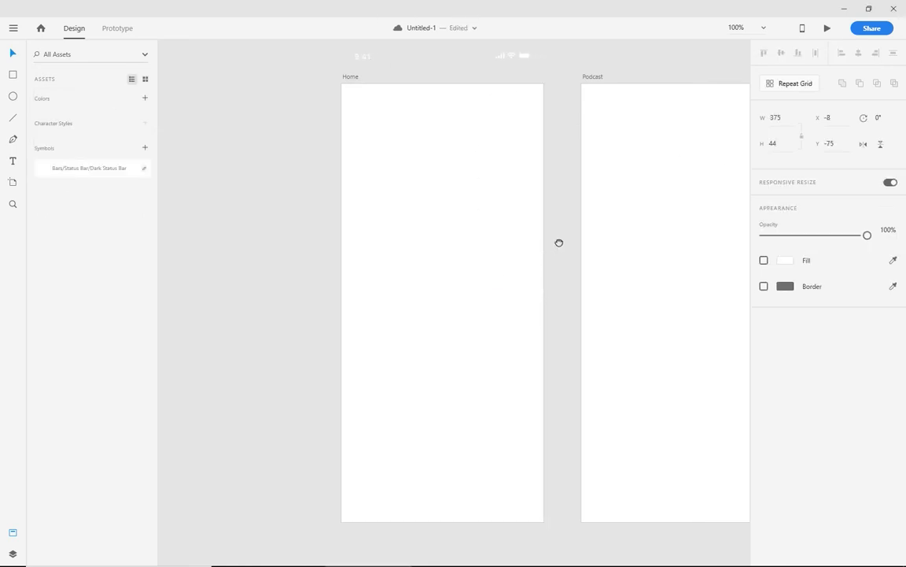
left_click_drag(558, 242, 528, 310)
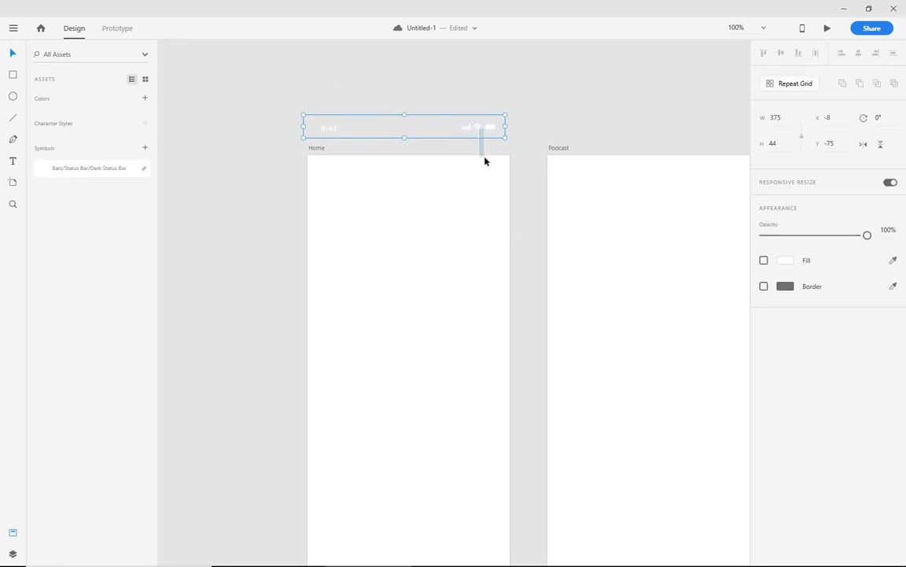
left_click_drag(489, 128, 488, 167)
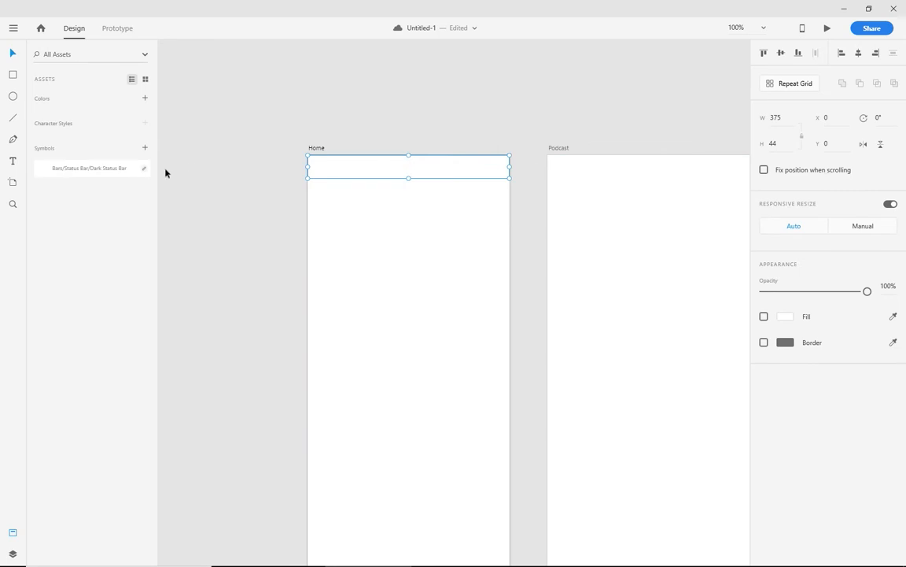
- Draw a 375 × 76 rectangle across the top of the Home artboard, with no border and a dark grey fill
left_click(13, 75)
left_click_drag(308, 194, 510, 156)
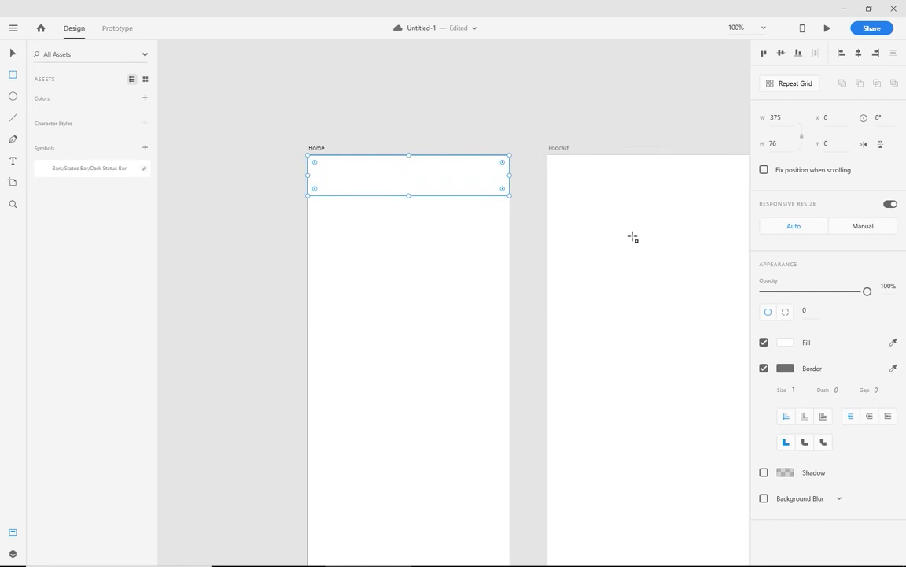
left_click(766, 368)
left_click(785, 342)
left_click(622, 336)
left_click_drag(620, 337, 609, 358)
left_click(527, 228)
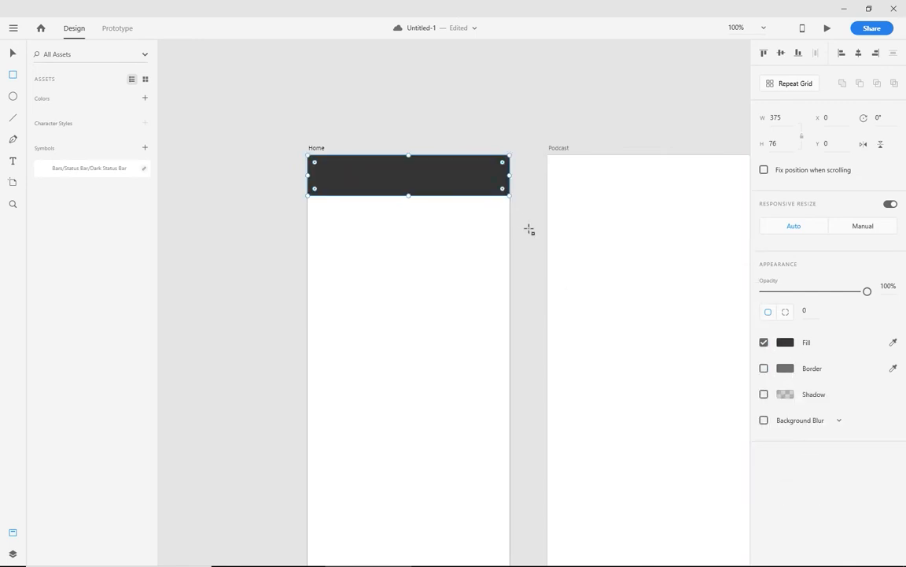
left_click(12, 52)
left_click(398, 129)
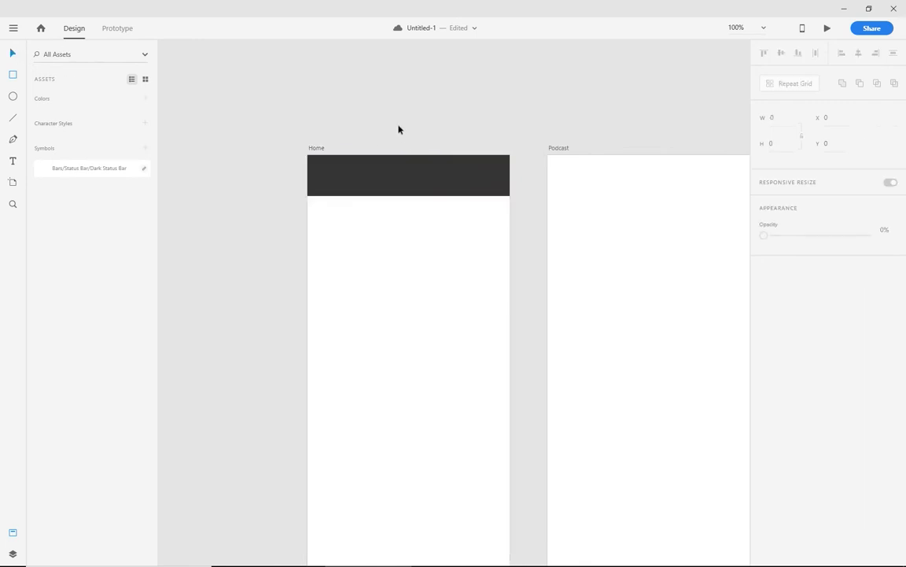
- Send the dark rectangle behind the status bar and shorten it to just below the status icons
scroll(447, 140, "up", 3)
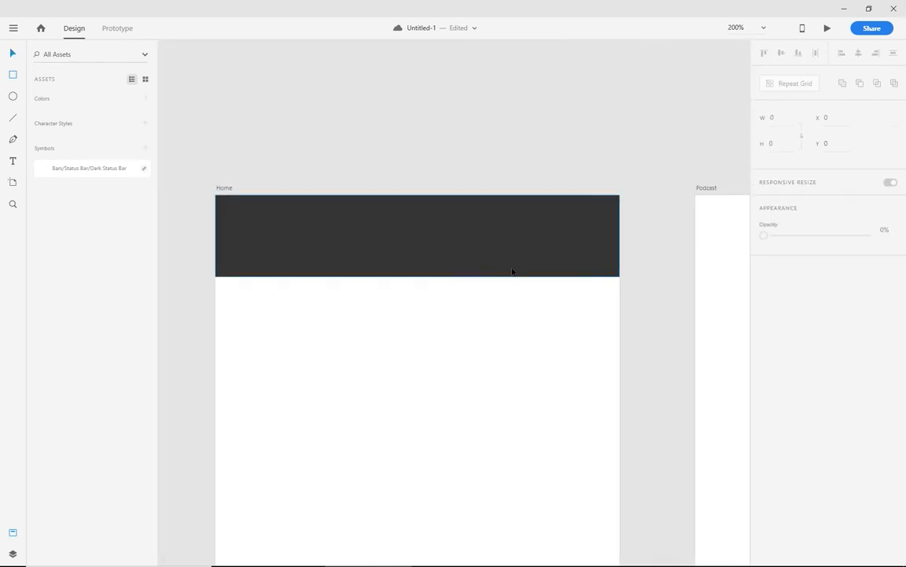
left_click(512, 272)
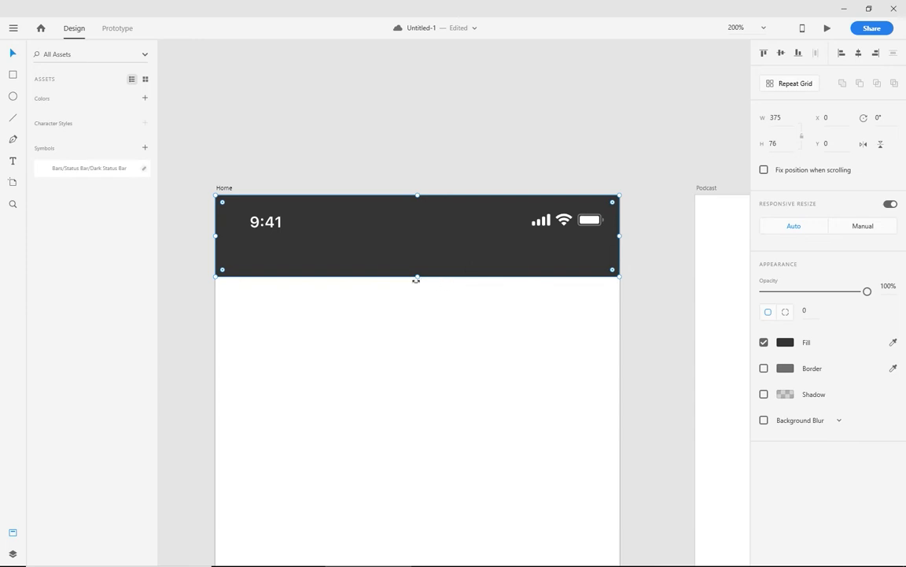
left_click_drag(417, 279, 412, 250)
left_click(462, 304)
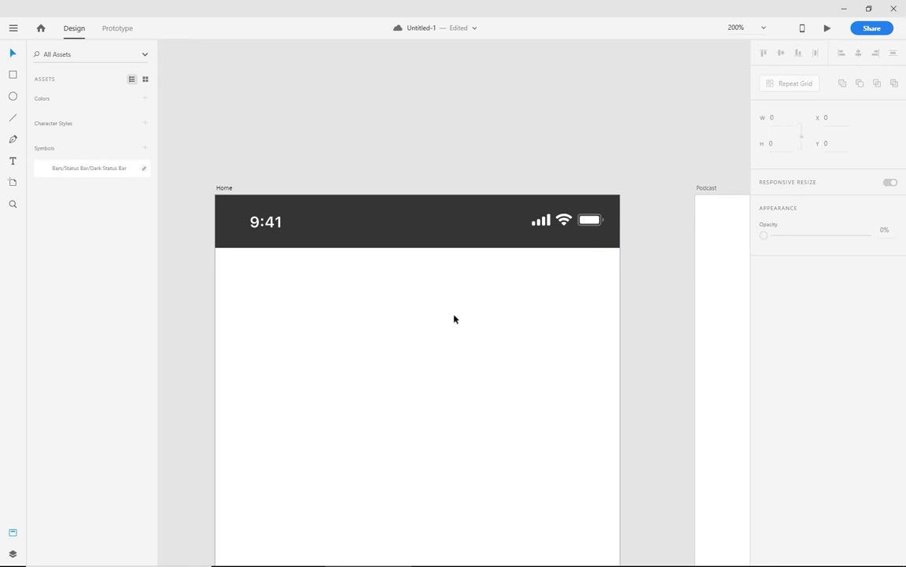
- Add the text "ProPodcast" below the dark bar on the Home artboard
scroll(464, 315, "down", 2)
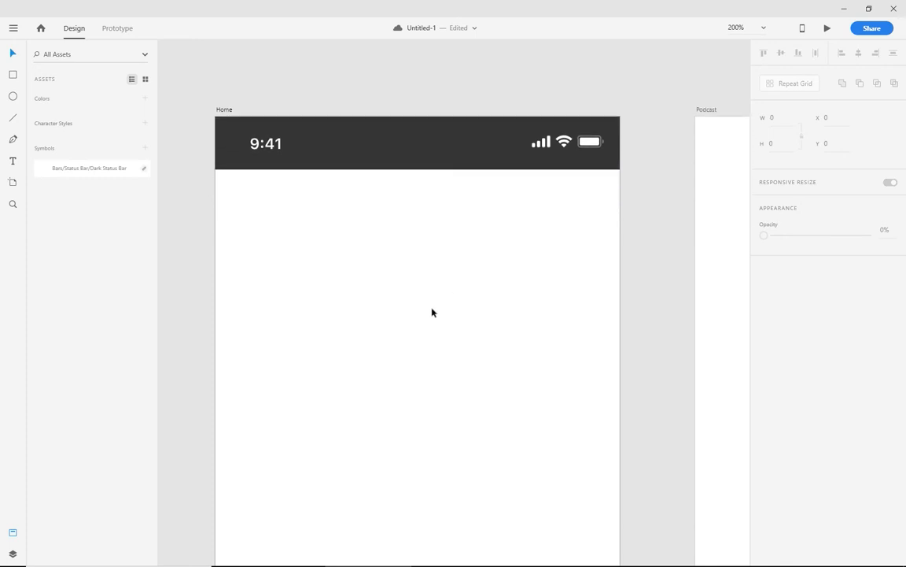
left_click(13, 162)
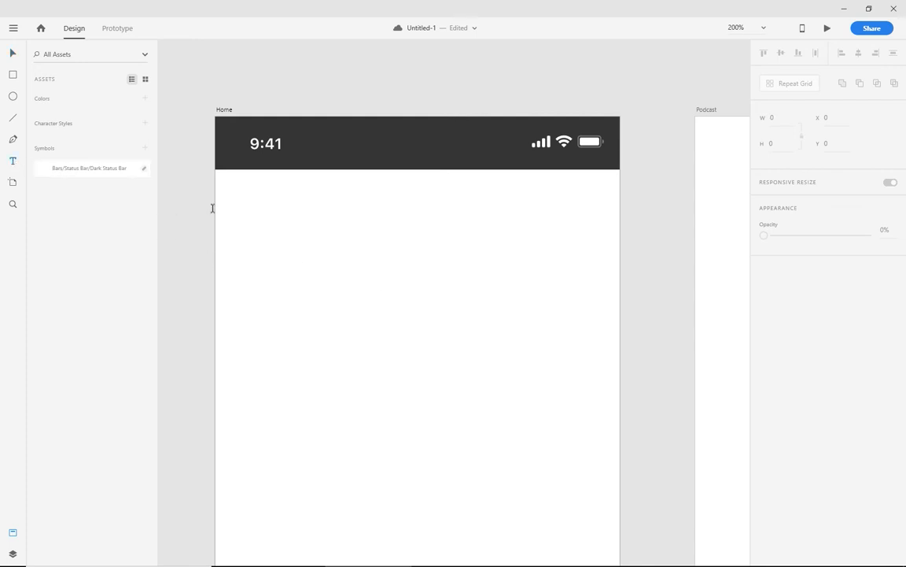
left_click(336, 213)
type("P")
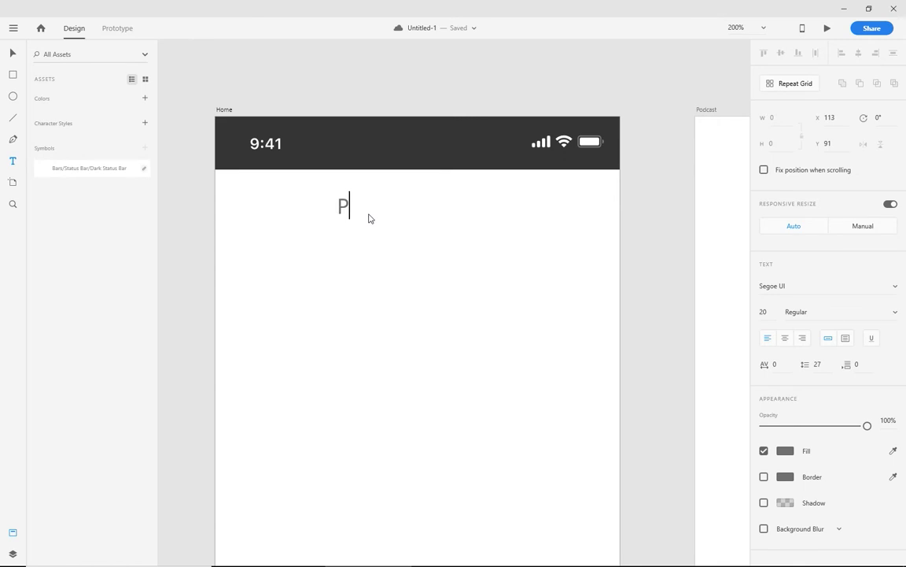
type("roPodcast")
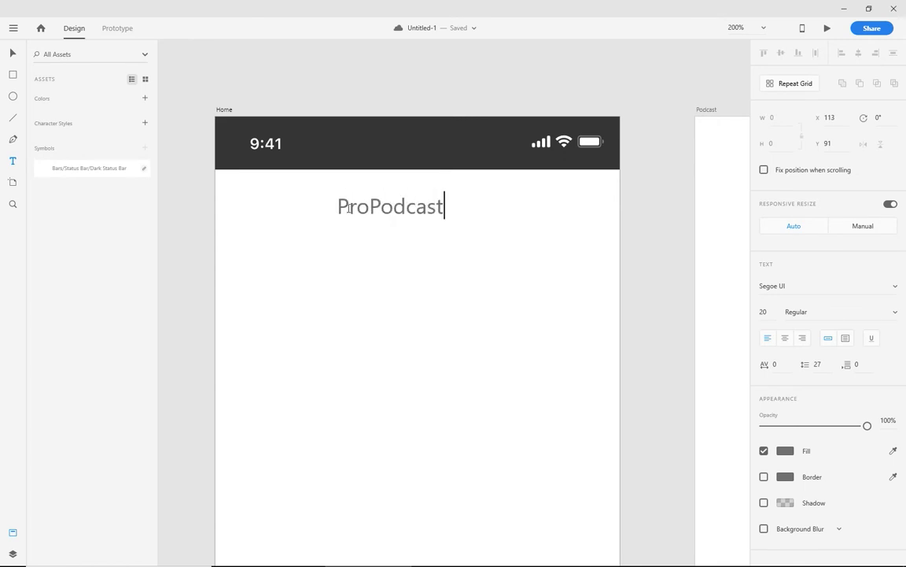
- Center the ProPodcast title horizontally on the Home artboard and set its text alignment to center
left_click(12, 52)
left_click_drag(368, 209, 423, 206)
left_click(784, 342)
left_click(503, 236)
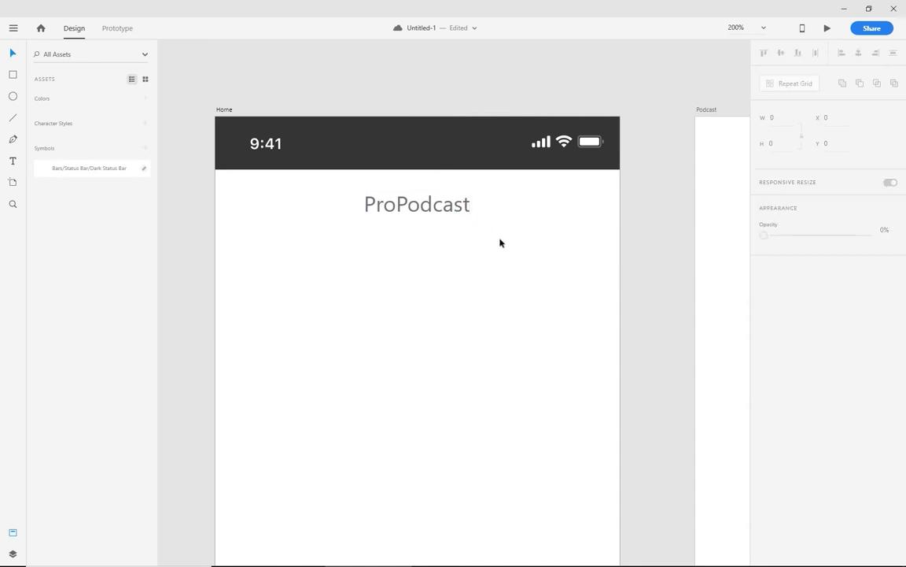
- Set the ProPodcast title's font to Stolzl Bold at size 18
left_click(430, 207)
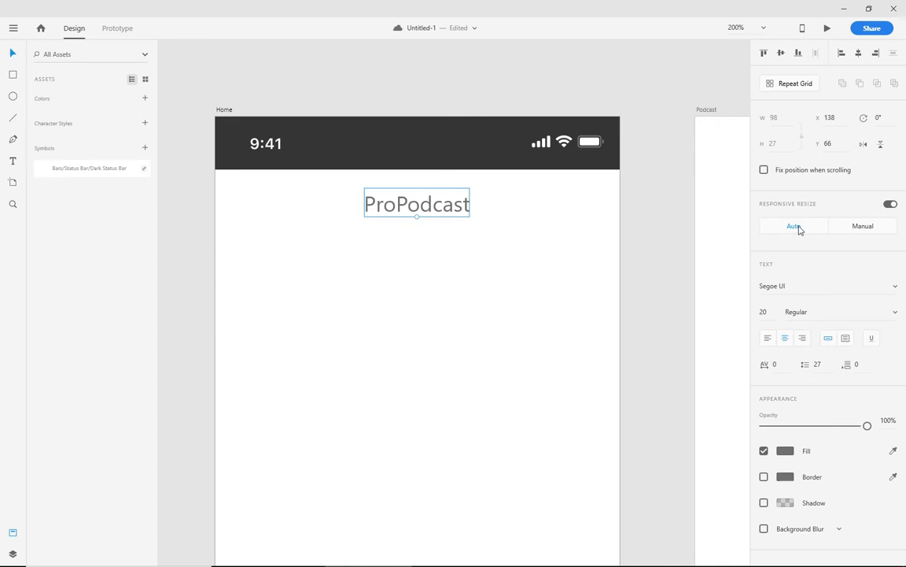
left_click(830, 284)
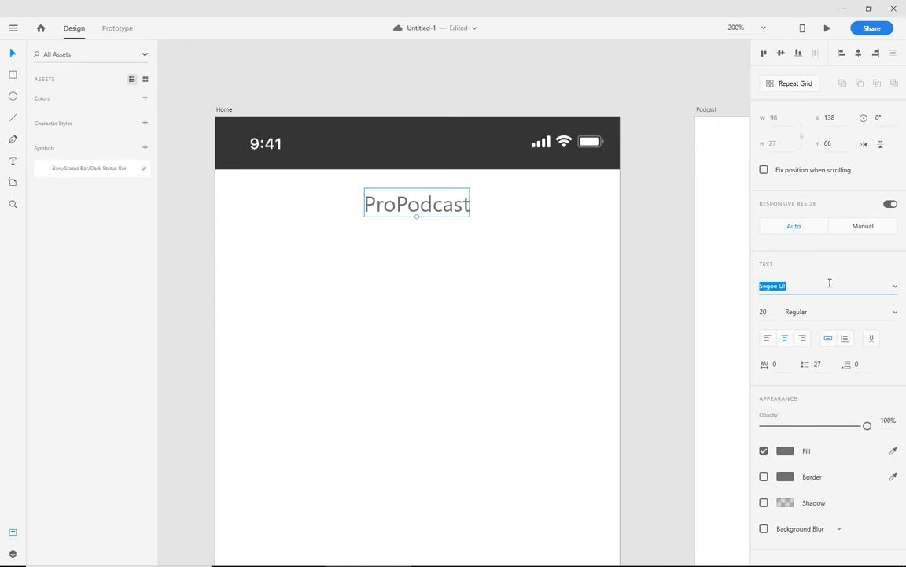
key("BackSpace")
type("Sto")
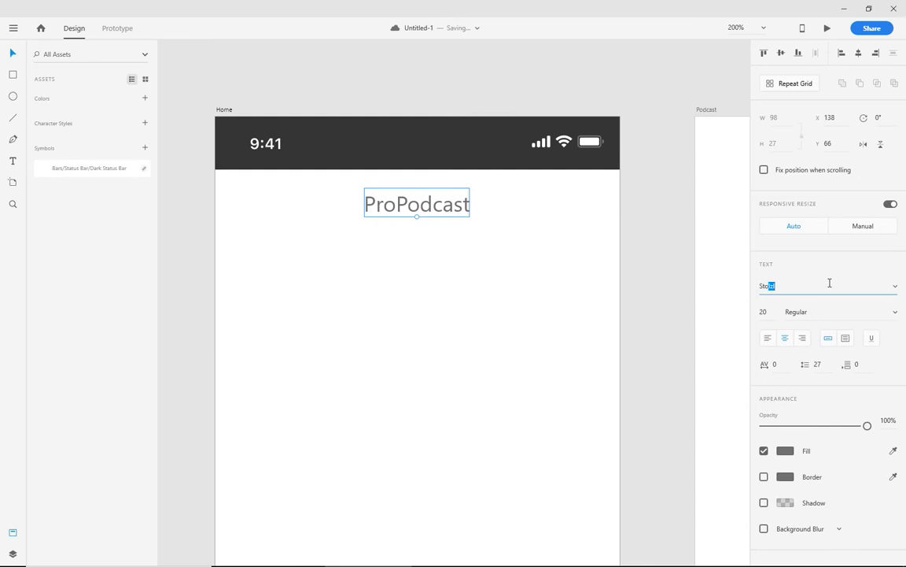
key("Return")
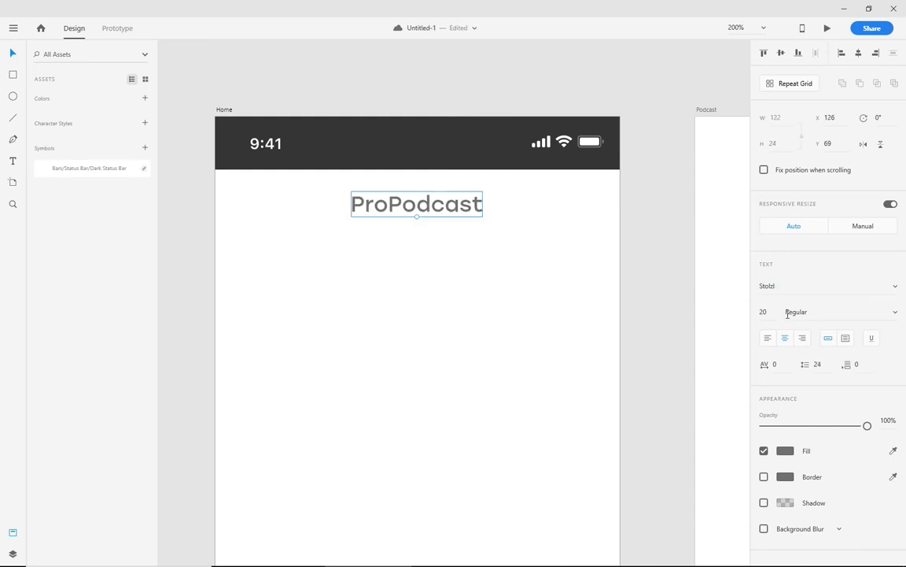
left_click(892, 315)
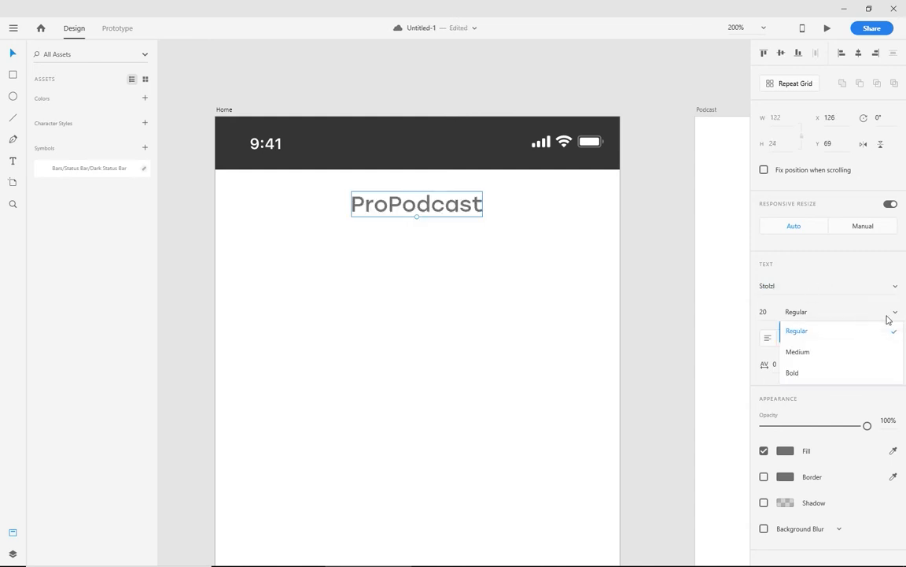
left_click(811, 374)
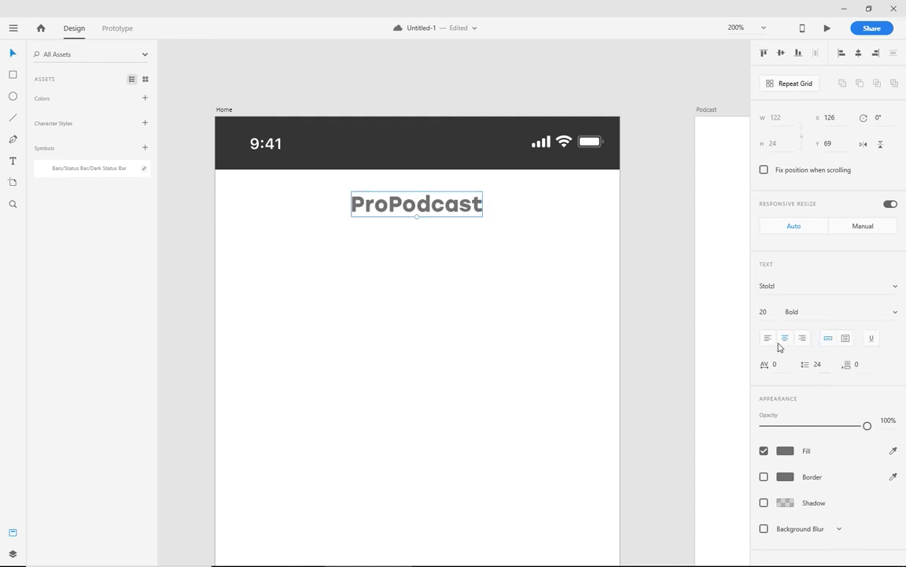
left_click(769, 311)
key("Return")
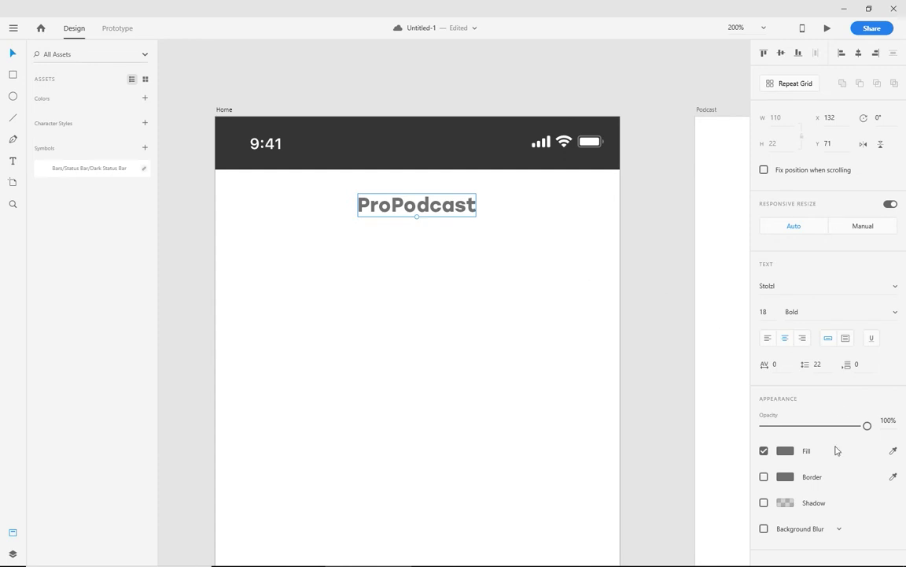
- Set the ProPodcast title's fill colour to #212121 and save that colour to the document assets
left_click(785, 451)
type("2")
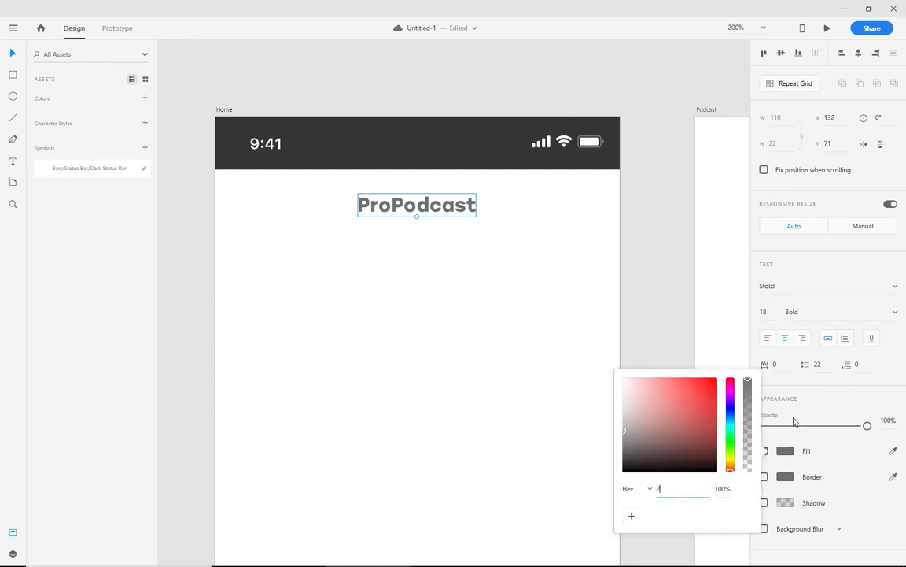
type("12121")
key("Return")
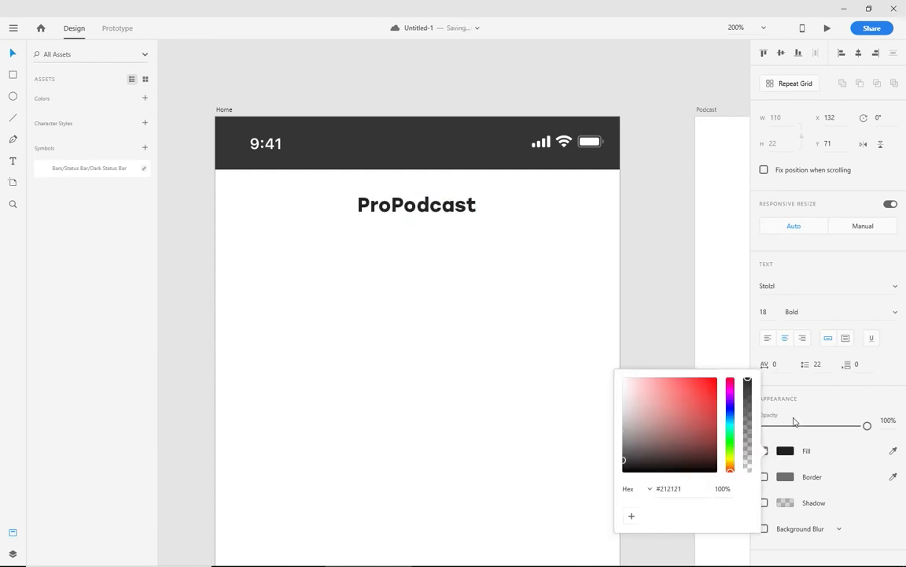
left_click(541, 293)
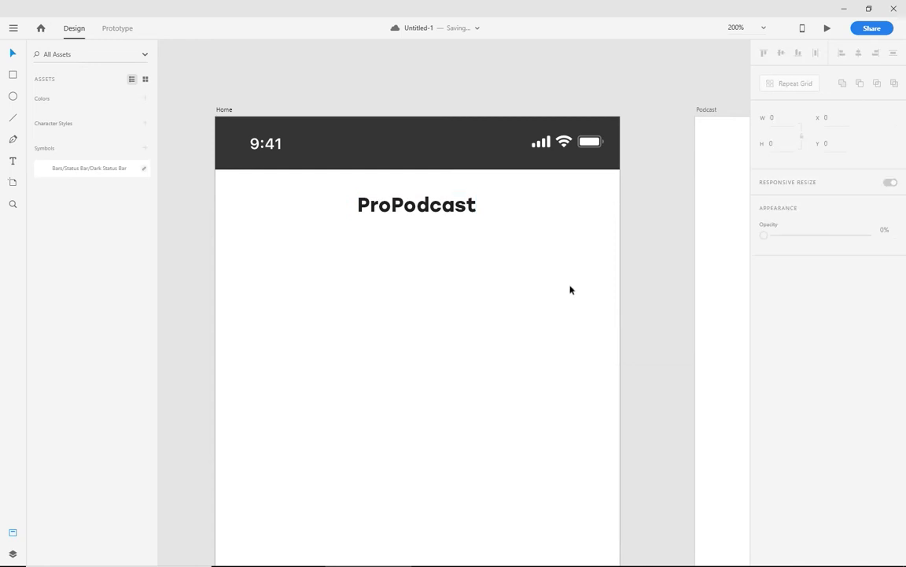
left_click(409, 203)
left_click(145, 98)
- Duplicate the ProPodcast title just below itself and replace the copy's text with "R"
left_click_drag(435, 205, 432, 227)
double_click(432, 228)
type("R")
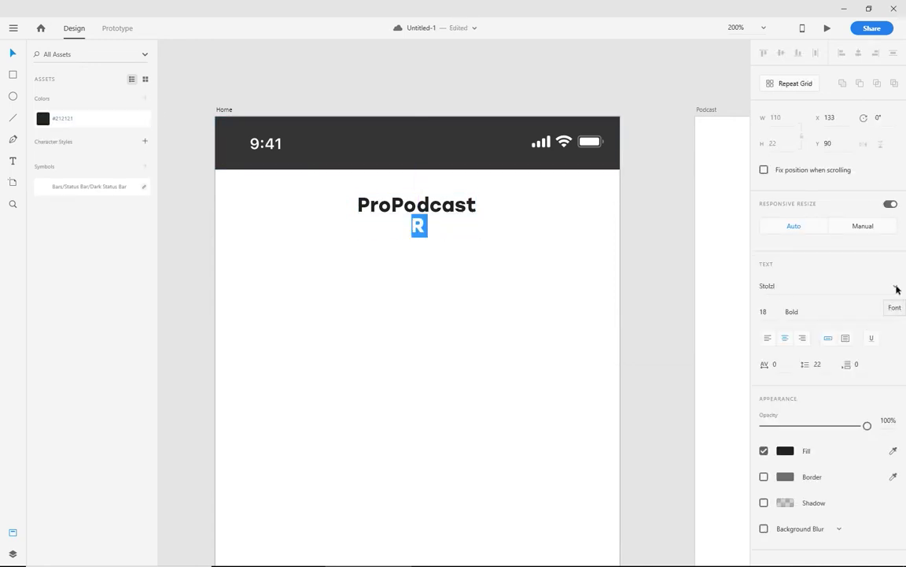
- Set the R's font to Stolzl Regular at size 8
left_click(767, 313)
key("Down")
key("Down")
key("Down")
key("Down")
key("Down")
key("Down")
key("Down")
key("Down")
key("Down")
key("Down")
key("Escape")
key("ctrl+=")
left_click_drag(405, 377, 528, 320)
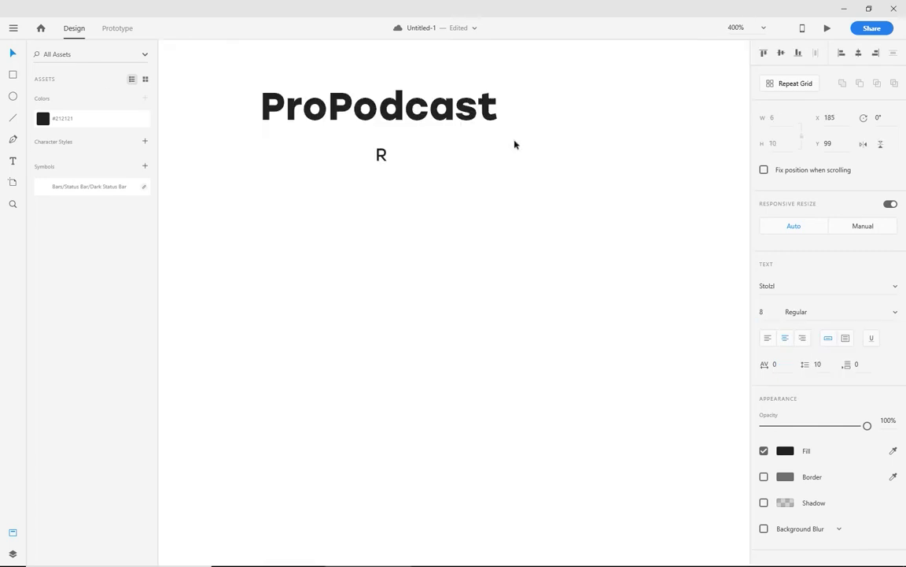
- Draw a 10 × 10 circle beside the title's last letter, without fill and with its border sampled from the title's dark colour
key("ctrl+=")
key("ctrl+=")
left_click(13, 96)
left_click_drag(448, 285, 536, 370)
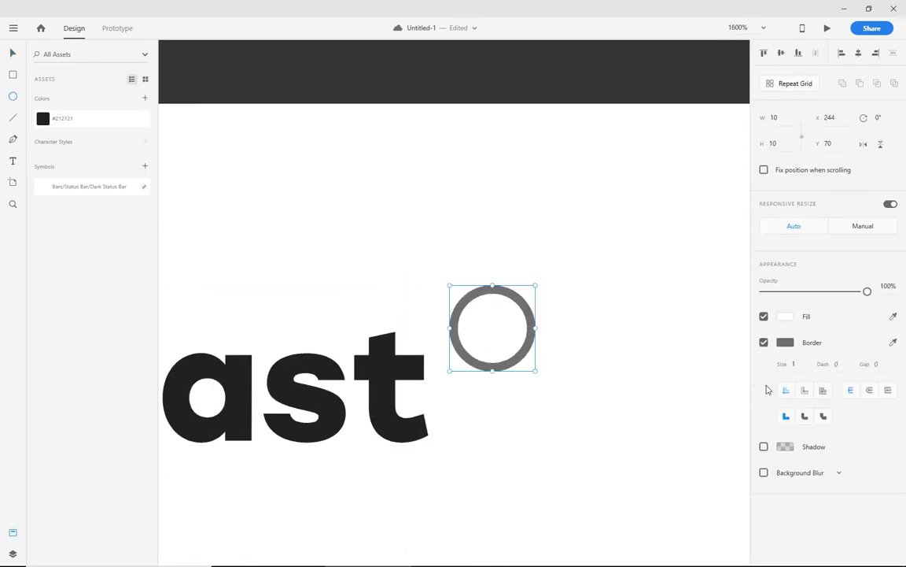
left_click(764, 316)
left_click(891, 344)
left_click(384, 366)
- Move the circle so that it is centred around the R, at X 243 and Y 70
left_click(13, 53)
left_click_drag(524, 315, 516, 315)
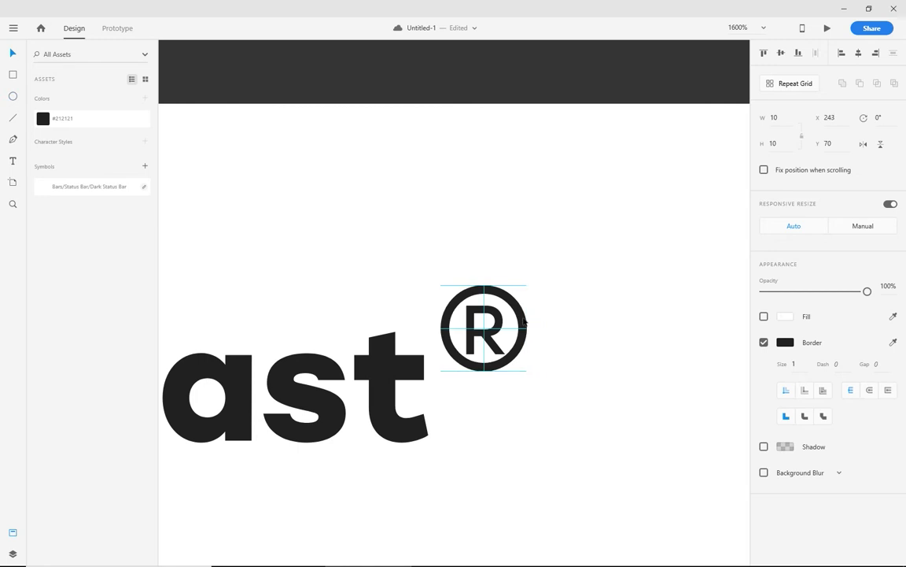
left_click(553, 352)
- Reduce the R's font size so it sits with more space inside the circle
key("ctrl+-")
key("ctrl+-")
key("ctrl+-")
key("ctrl+=")
key("ctrl+=")
left_click(465, 314)
left_click(809, 312)
left_click(795, 370)
left_click(564, 332)
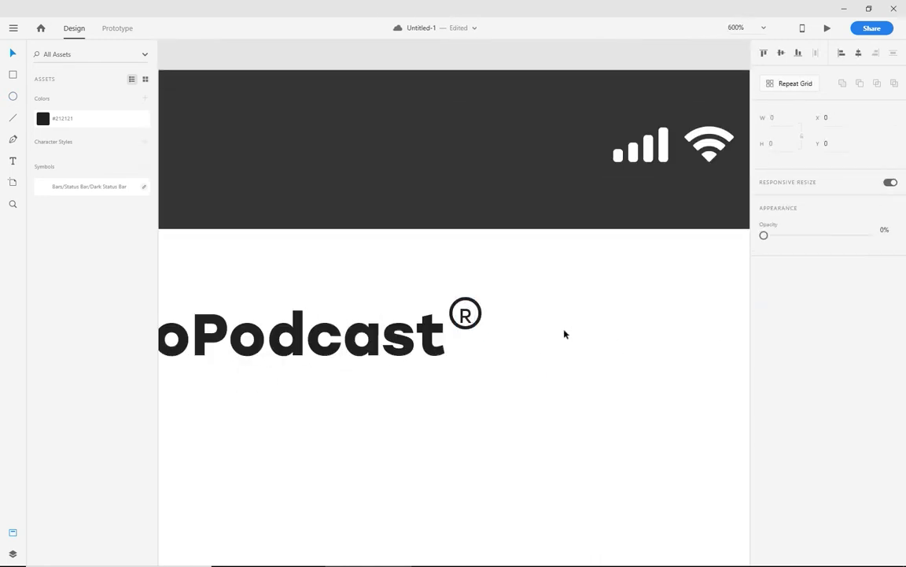
- Shrink the circle slightly from its lower-left corner and centre the R and the circle horizontally on each other
key("ctrl+=")
key("ctrl+=")
left_click(458, 408)
left_click_drag(427, 441, 446, 422)
mouse_move(595, 333)
left_mouse_down()
mouse_move(583, 333)
mouse_move(600, 334)
left_mouse_up()
left_click(520, 295, "shift")
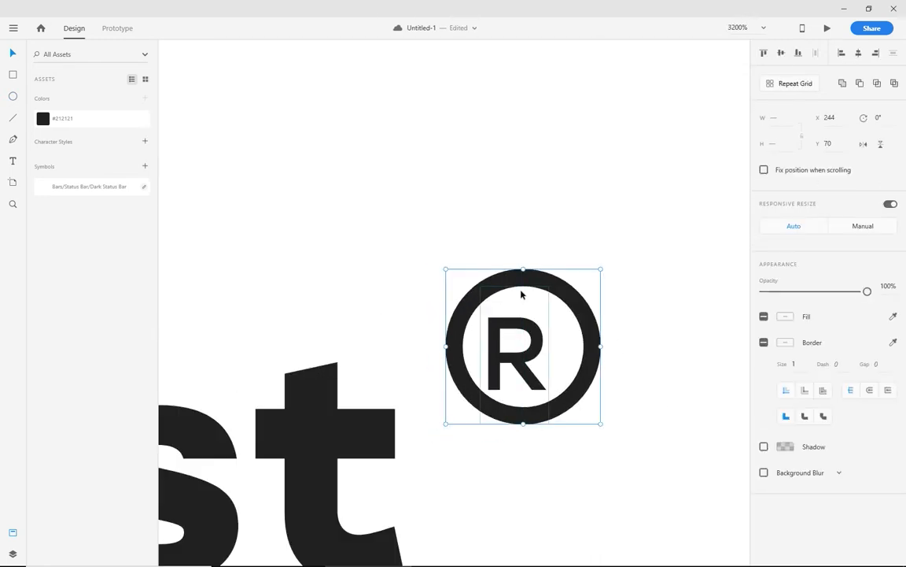
left_click(859, 53)
left_click(592, 393)
- Try the R at font size 5 inside the circle, and undo the last changes to it
left_click(531, 354)
left_click(763, 312)
key("Down")
key("Return")
key("Up")
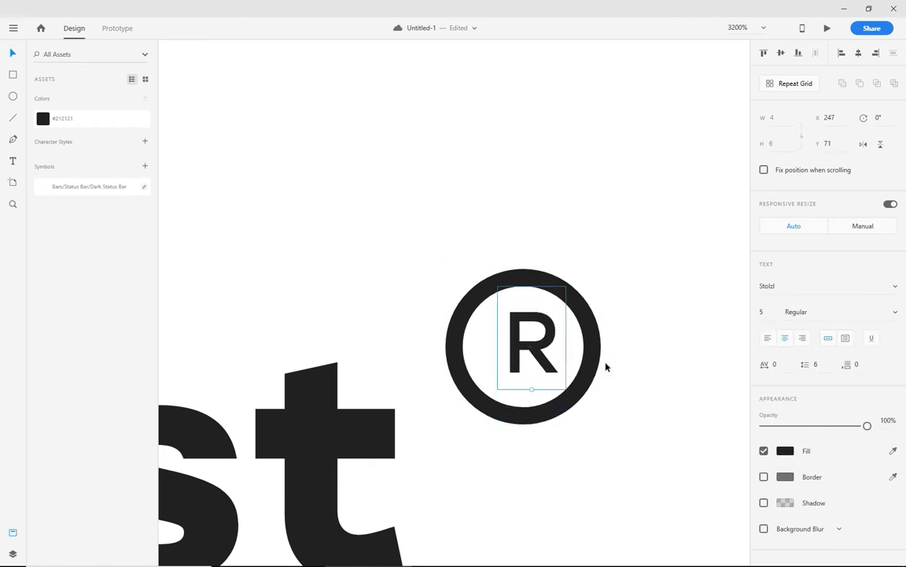
key("ctrl+z")
key("ctrl+z")
key("ctrl+z")
key("ctrl+z")
key("ctrl+z")
- Nudge the R and its circle together slightly upward beside the ProPodcast title
left_click(664, 330)
key("ctrl+-")
key("ctrl+-")
key("ctrl+-")
key("ctrl+-")
left_click_drag(495, 376, 578, 353)
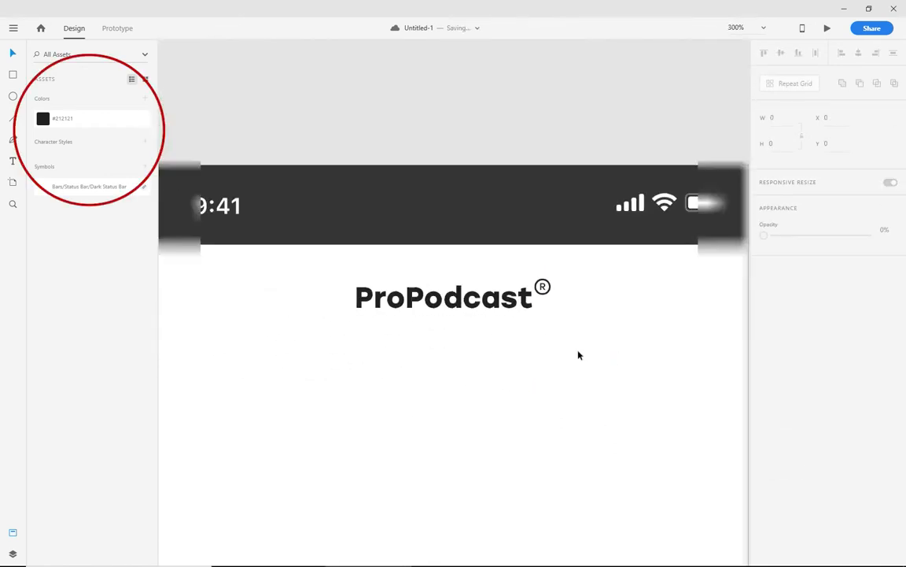
key("ctrl+-")
scroll(576, 353, "down", 1)
left_click_drag(529, 222, 508, 200)
key("Up")
left_click(533, 306)
key("Right")
left_click(528, 265)
- Turn on the Home artboard's layout grid and set its column width to 76
left_click(607, 284)
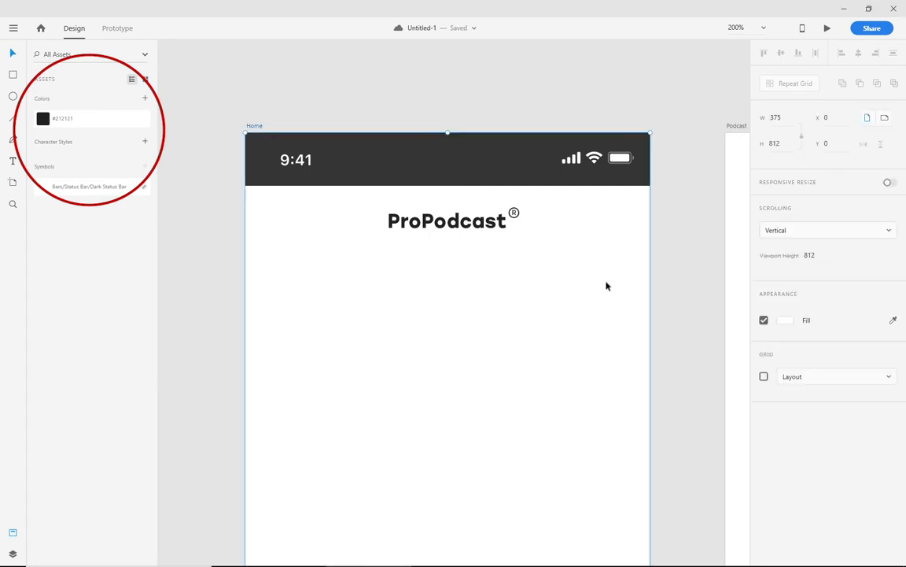
left_click(763, 377)
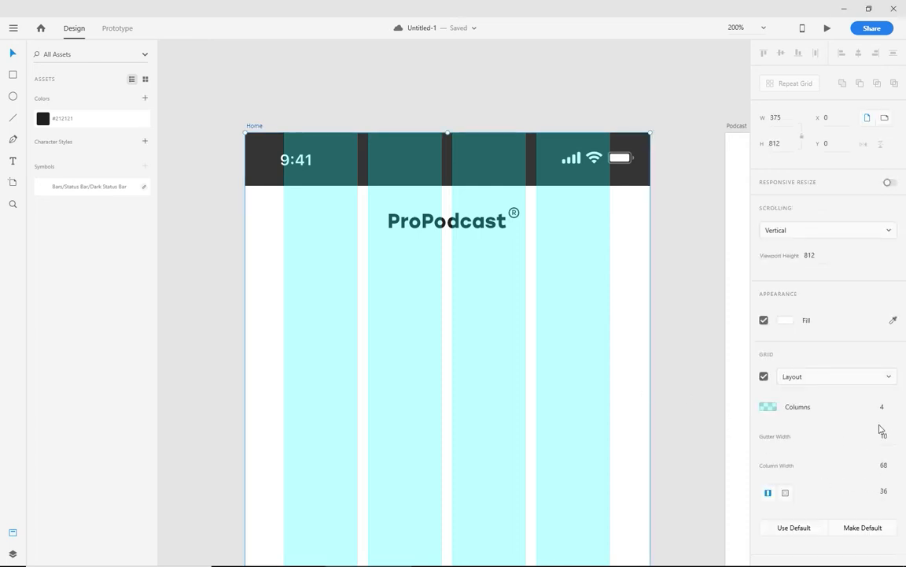
left_click(882, 466)
type("76")
key("Return")
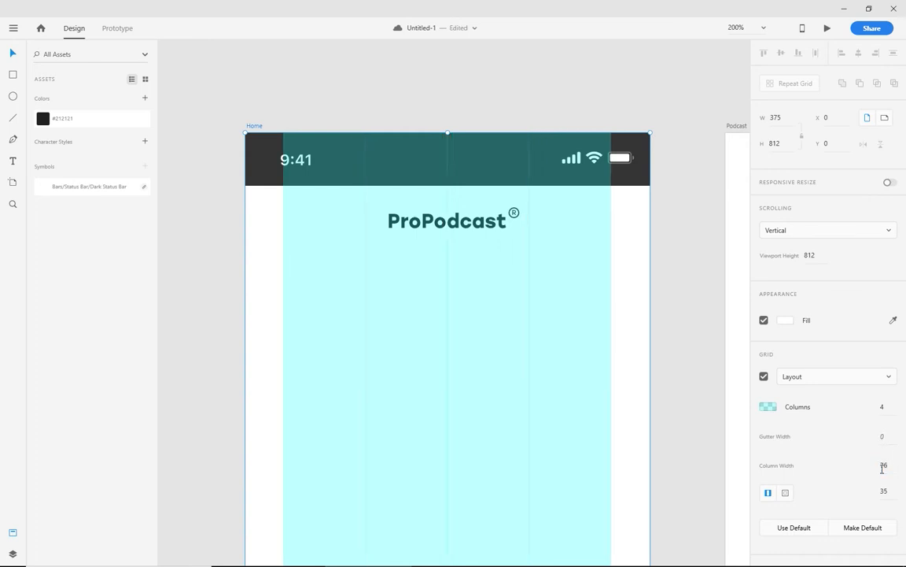
- Set the layout grid's left margin to 20 and its gutter width to 10
left_click(890, 490)
type("20")
key("Return")
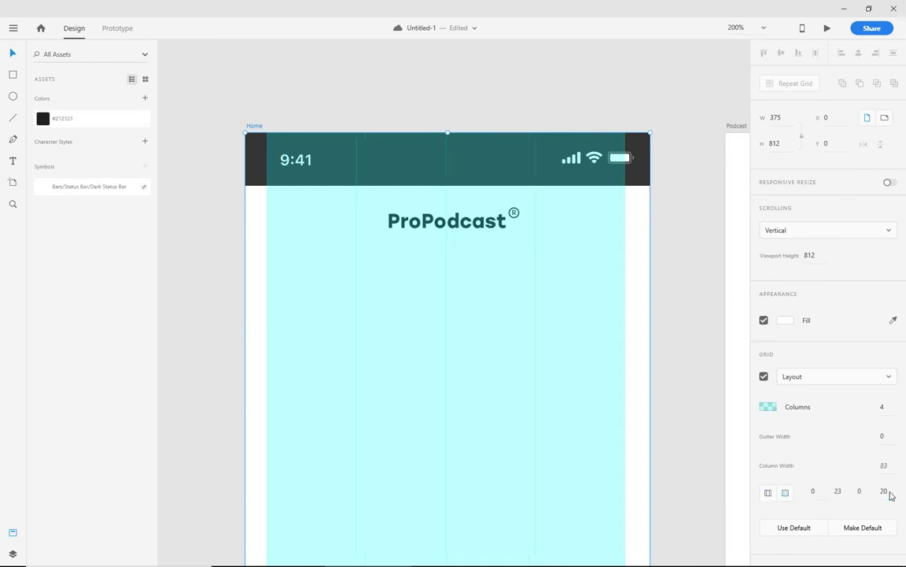
left_click(885, 436)
type("10")
key("Return")
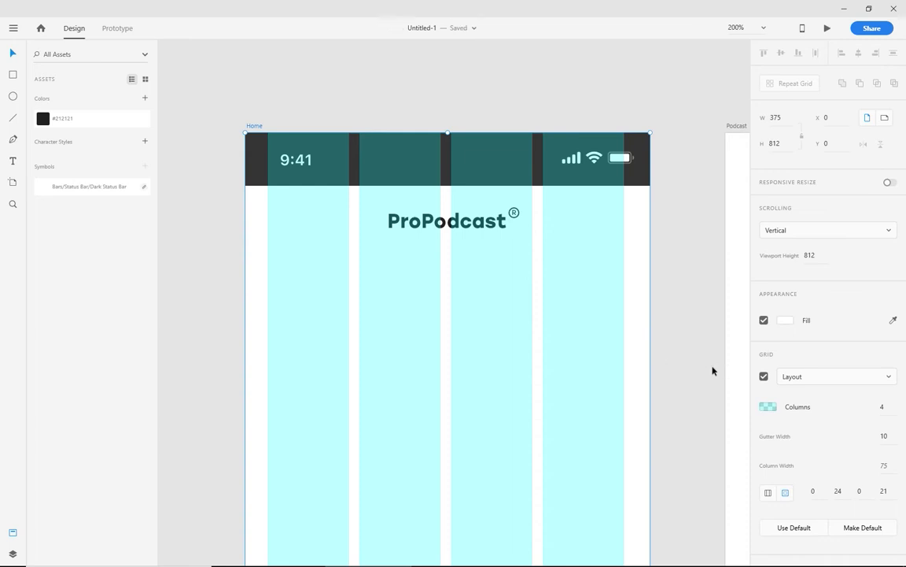
- Hide and show the Home artboard's layout grid again to check the side margins
left_click(763, 377)
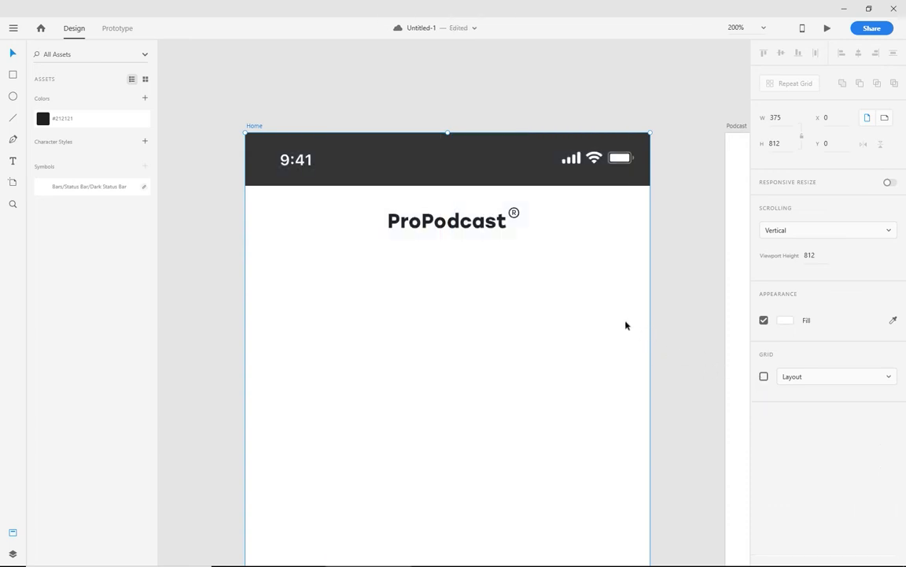
left_click(764, 376)
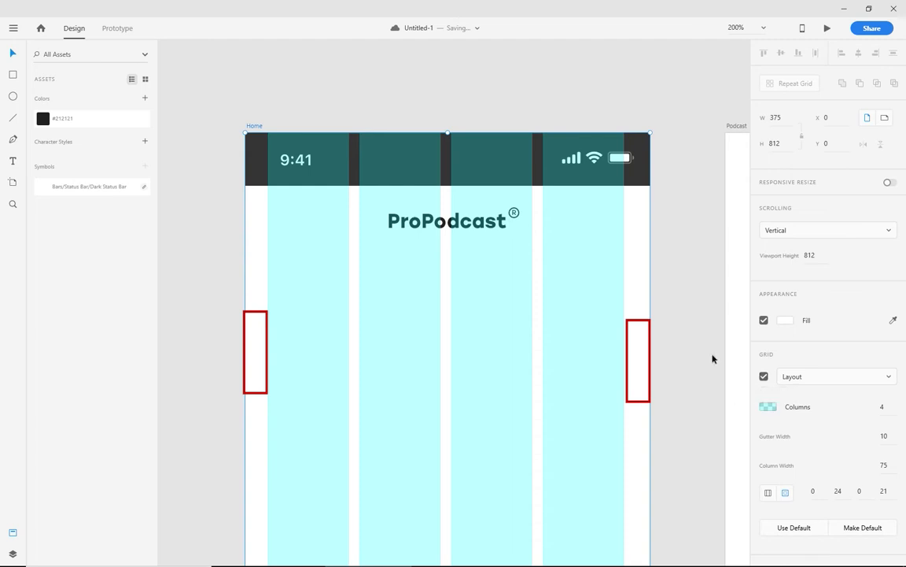
left_click(764, 377)
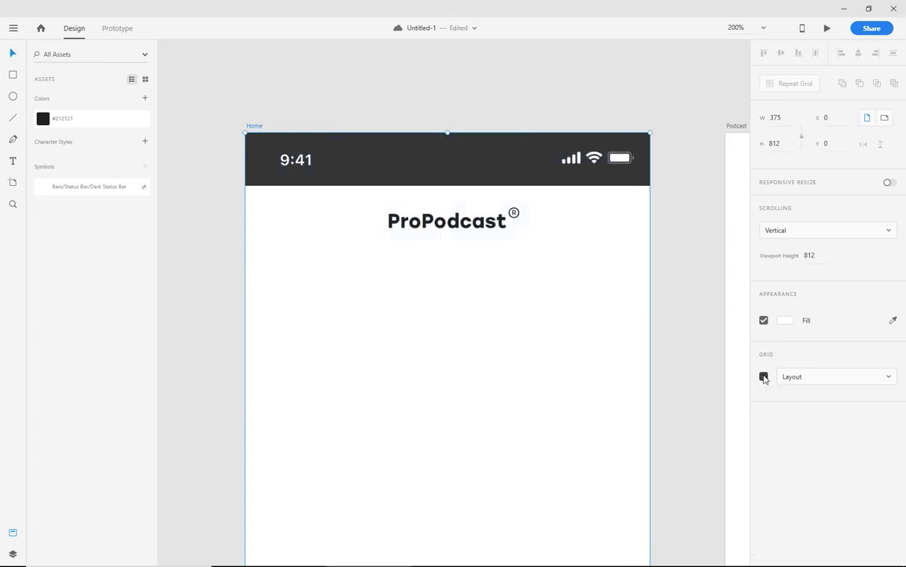
scroll(475, 332, "down", 2)
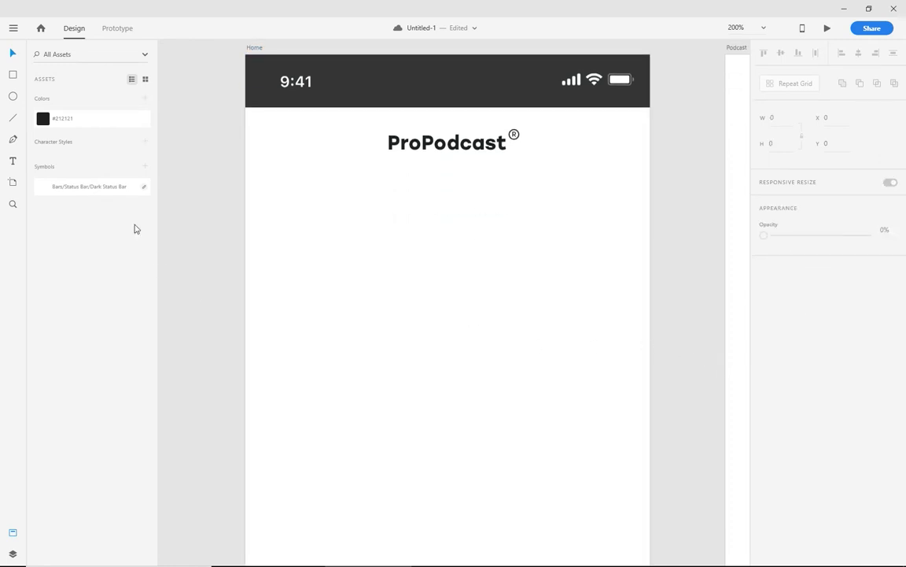
left_click(617, 283)
left_click(764, 377)
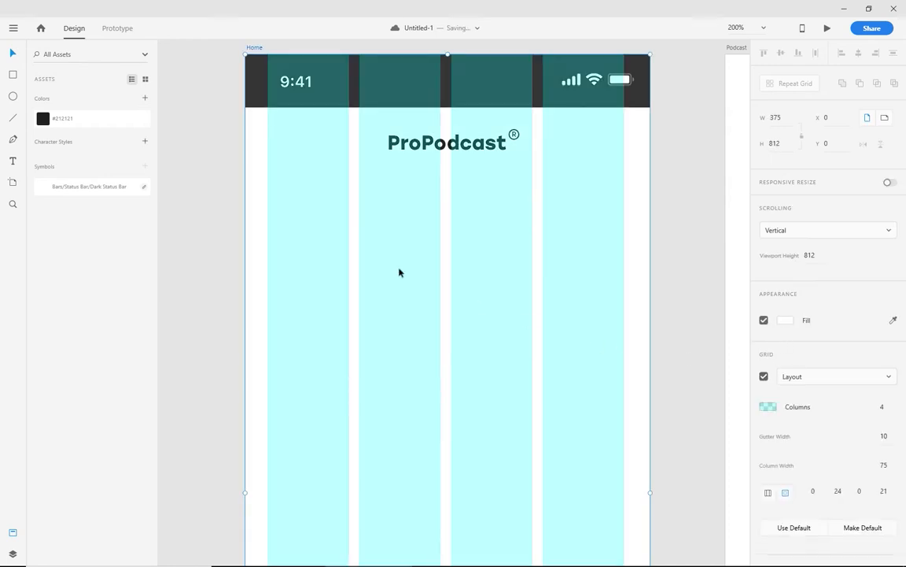
- Draw a rectangle about 330 wide across all four grid columns below the title and set its height to 185
left_click(14, 74)
mouse_move(269, 175)
left_mouse_down()
mouse_move(436, 243)
mouse_move(601, 261)
mouse_move(628, 277)
mouse_move(629, 306)
left_mouse_up()
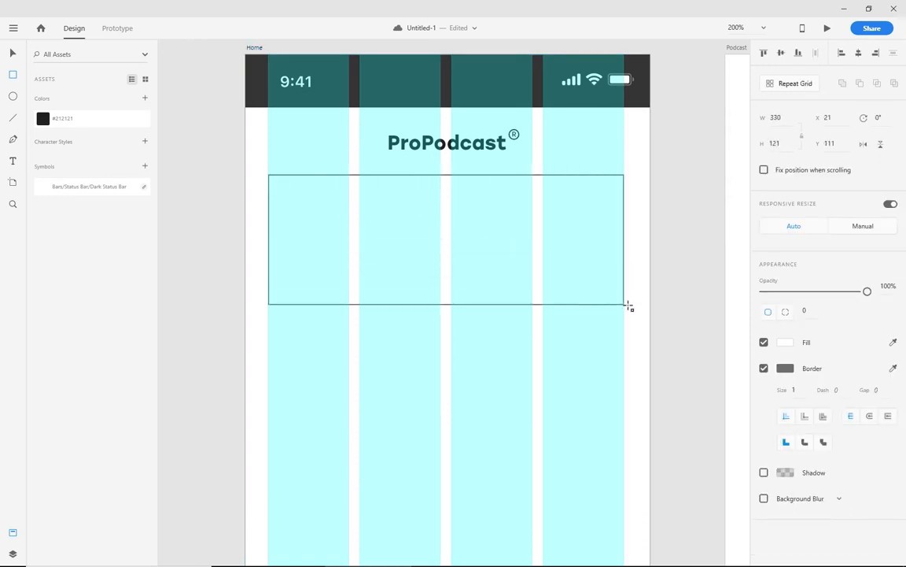
left_click_drag(630, 306, 627, 302)
left_click(750, 143)
type("18")
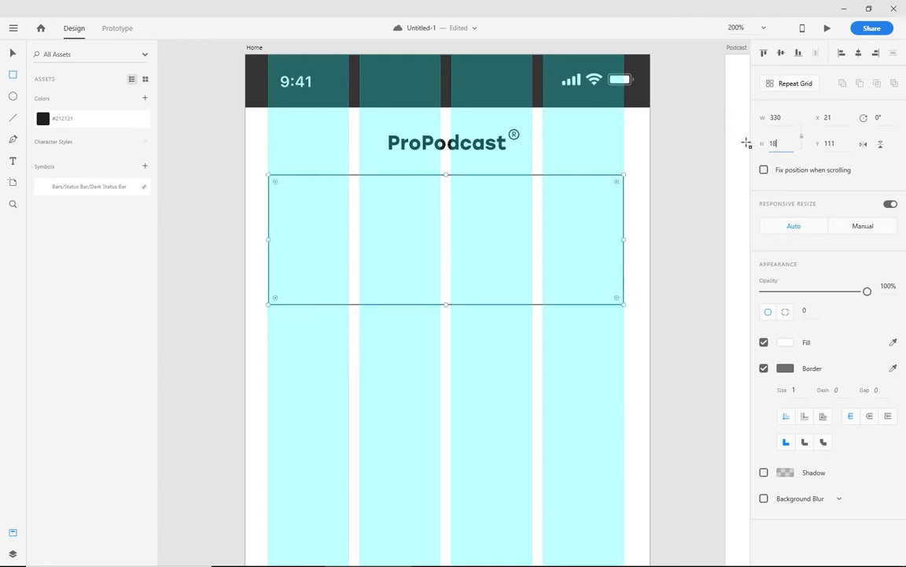
type("5")
key("Return")
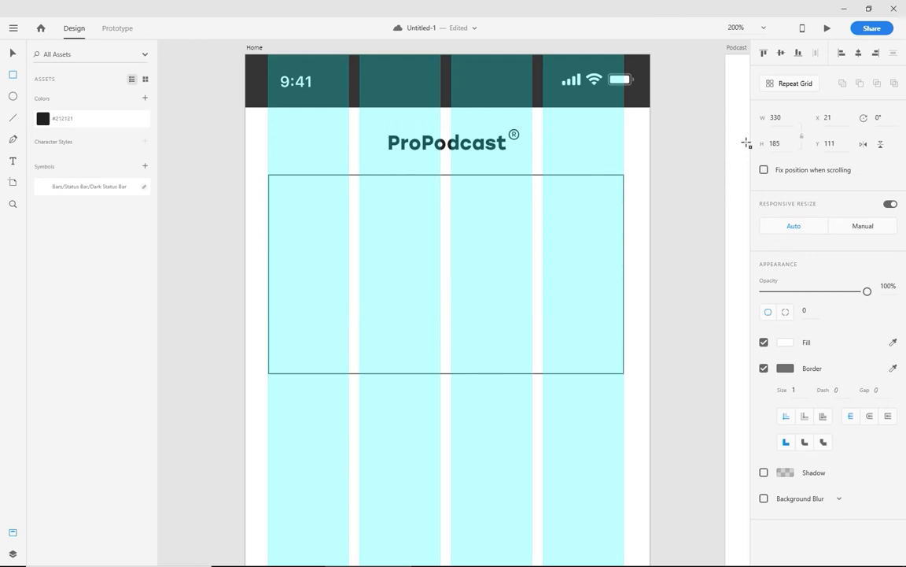
- Draw a narrow spacer rectangle about 22 × 54 beneath the dark status bar, to the left of the ProPodcast title
left_click(13, 52)
left_click(653, 246)
key("ctrl+equal")
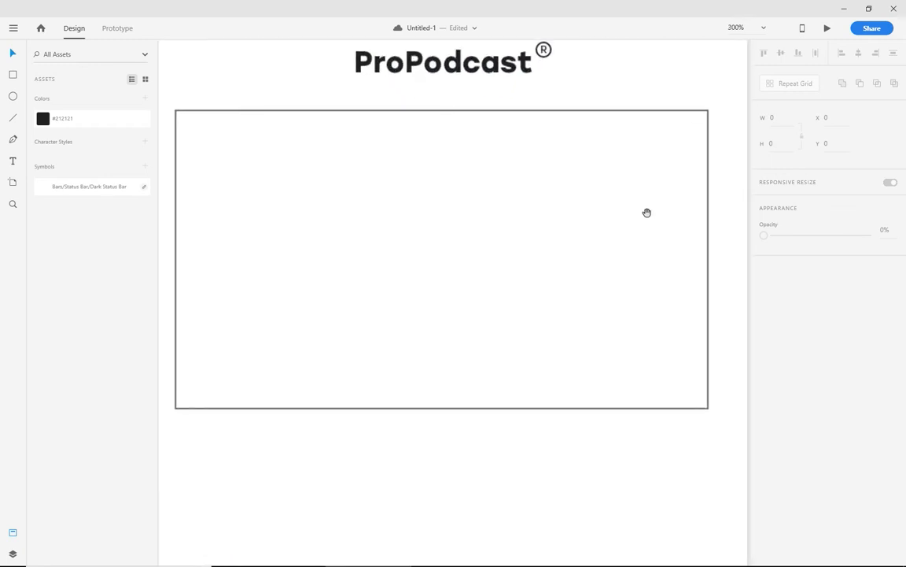
left_click(13, 74)
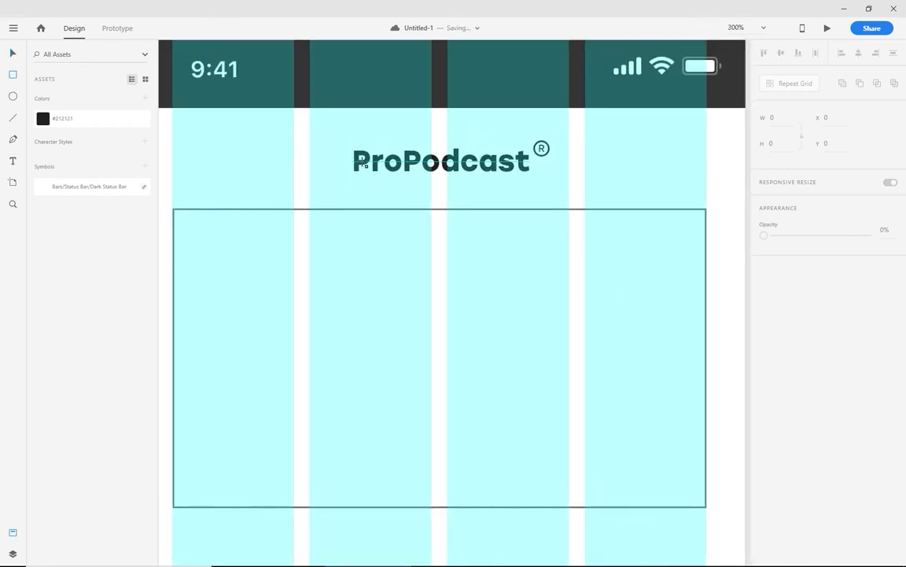
mouse_move(266, 109)
left_mouse_down()
mouse_move(297, 158)
mouse_move(301, 194)
left_mouse_up()
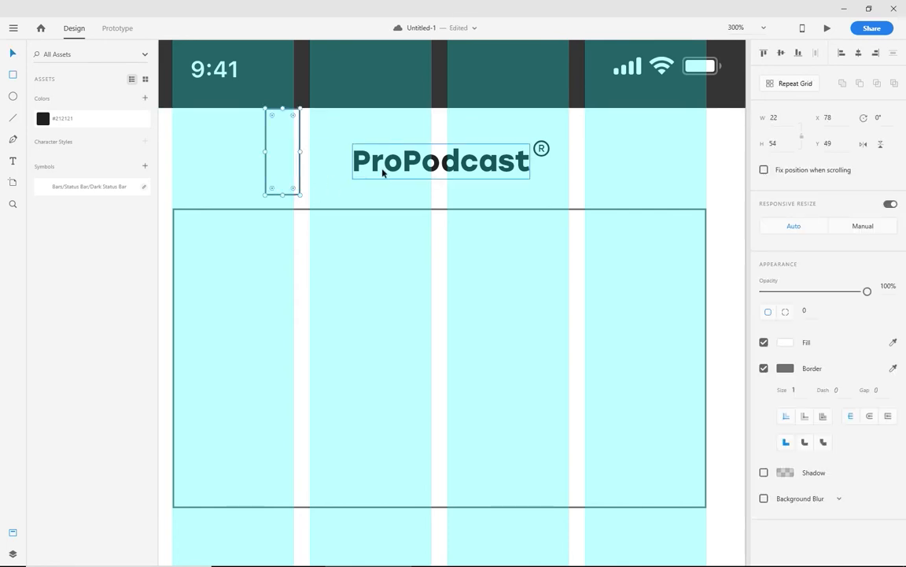
- Align the ProPodcast title vertically to the middle of the narrow spacer rectangle
left_click(383, 173)
left_click(300, 149, "shift")
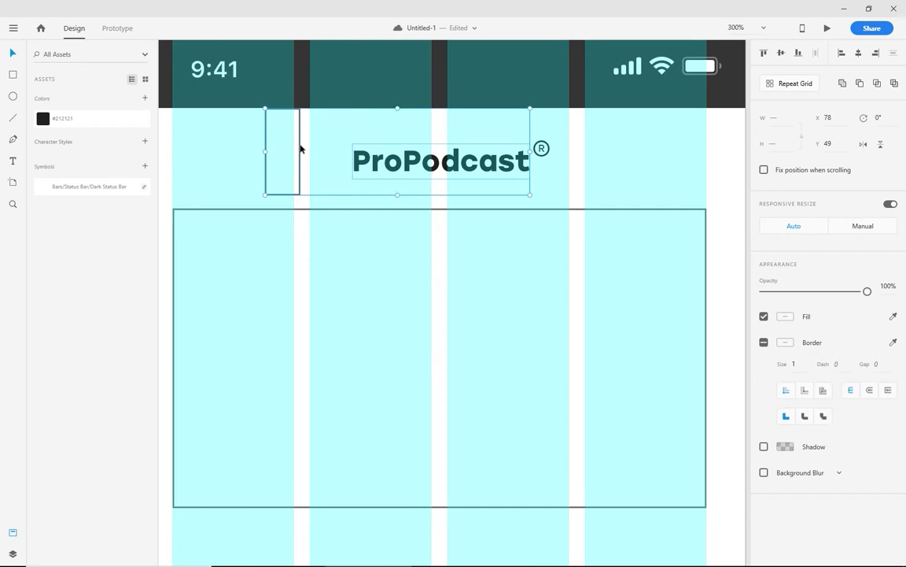
left_click(858, 54)
key("ctrl+z")
key("ctrl+z")
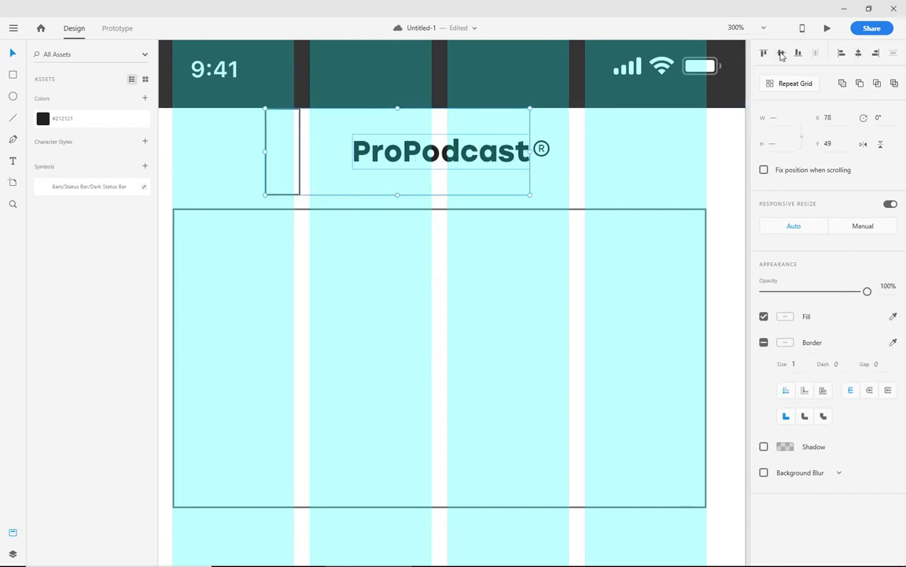
left_click(728, 189)
- Move the large rectangle up to Y 103 against the spacer and raise the circled R to Y 66
left_click_drag(497, 239, 497, 226)
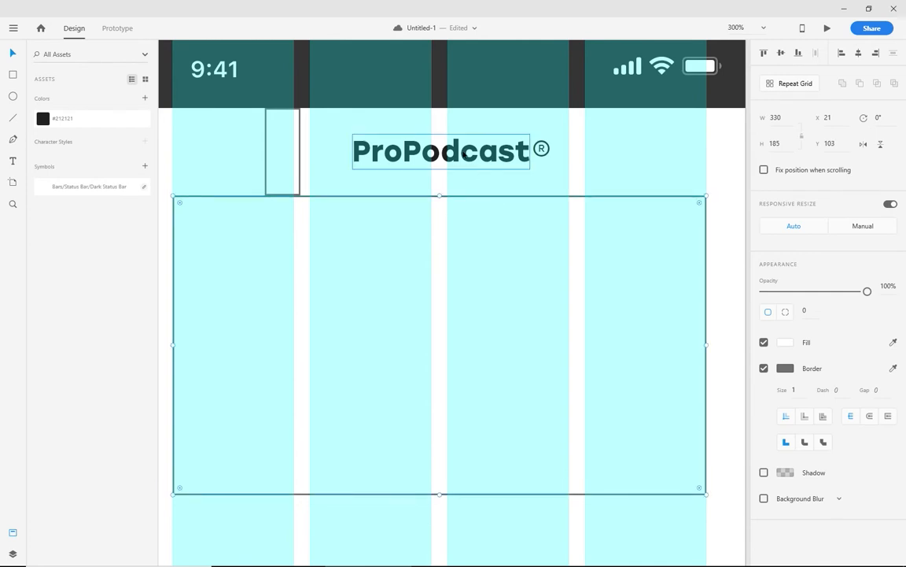
left_click_drag(568, 154, 547, 140)
key("Up")
key("Up")
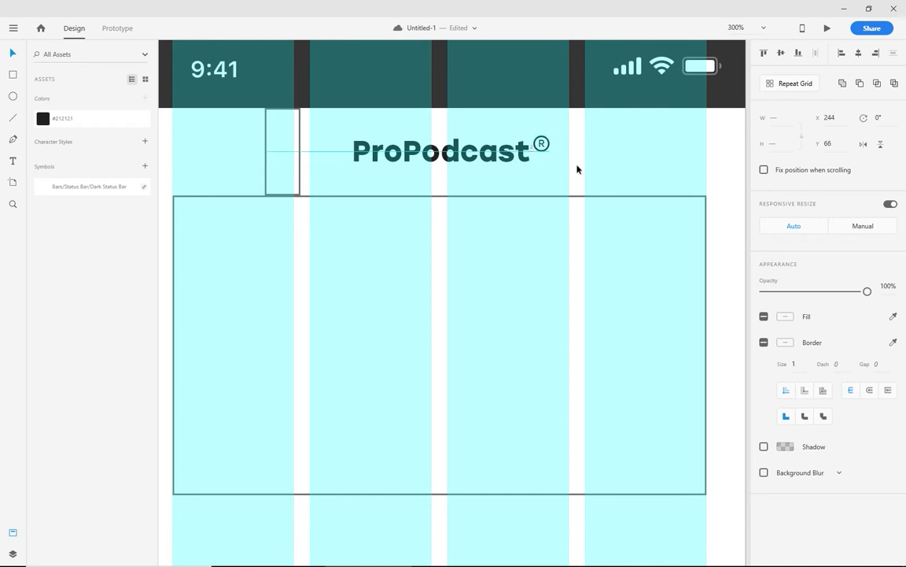
left_click(579, 214)
- Delete the narrow spacer rectangle beside the ProPodcast title
scroll(551, 198, "down", 2)
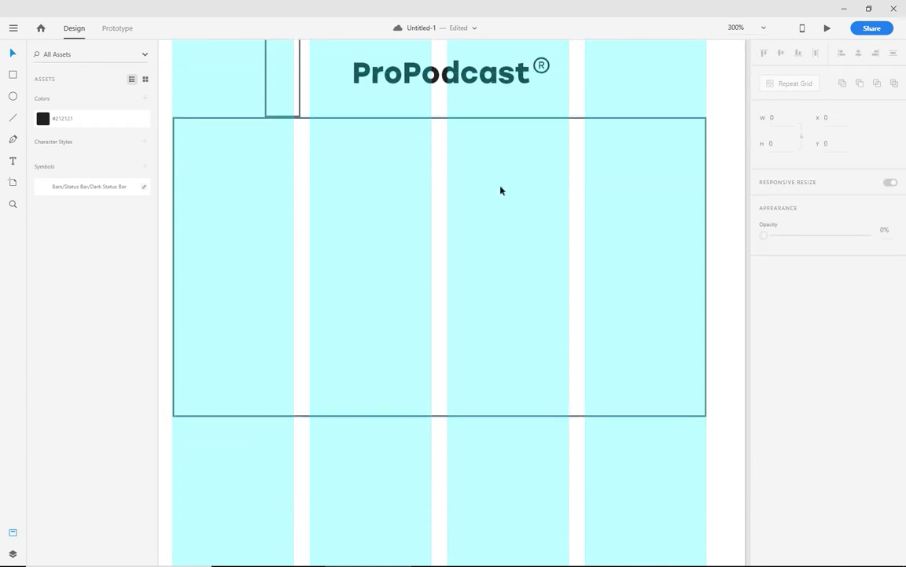
scroll(512, 189, "up", 2)
left_click(265, 147)
key("Delete")
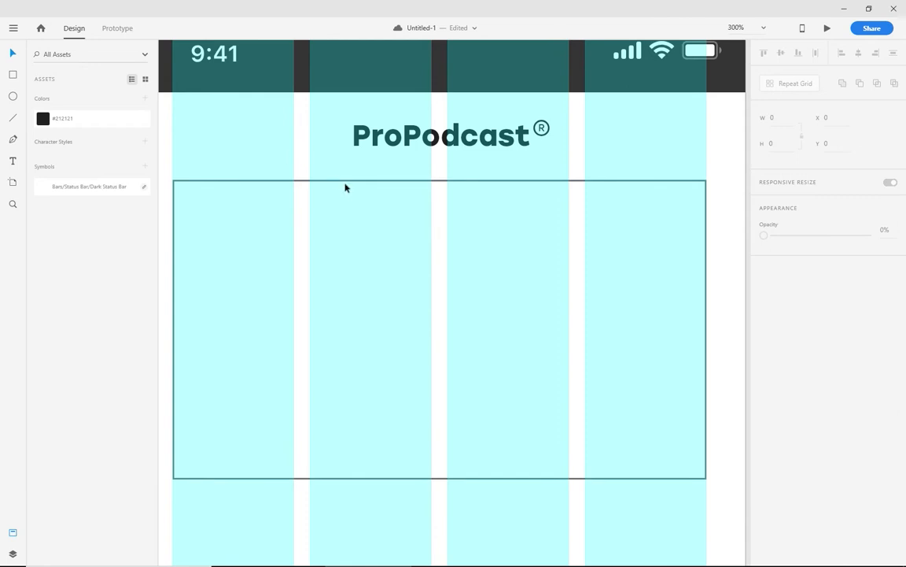
- Remove the border from the large rectangle below the title
left_click(512, 222)
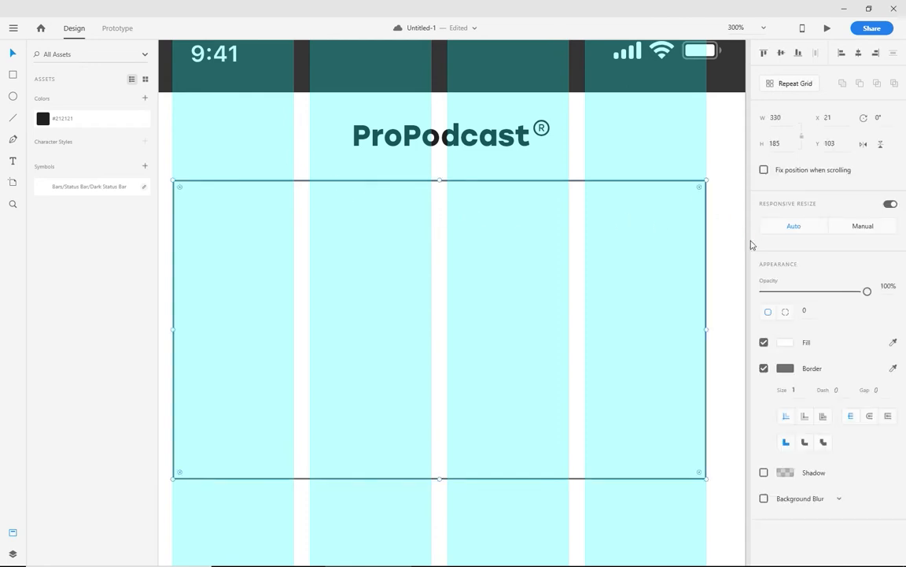
left_click(763, 367)
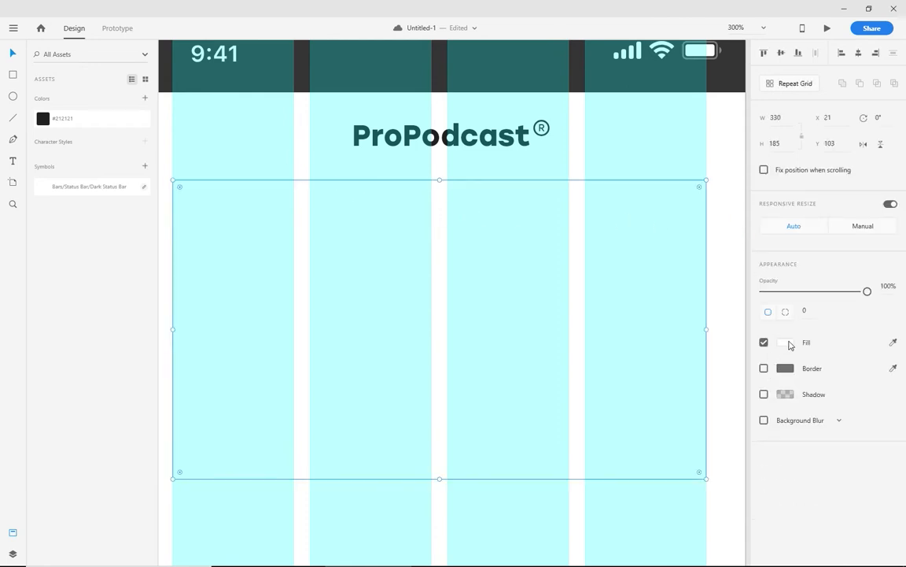
- Fill the large banner rectangle below the title with solid grey #5B5B5B
left_click(790, 343)
left_click_drag(644, 316, 607, 342)
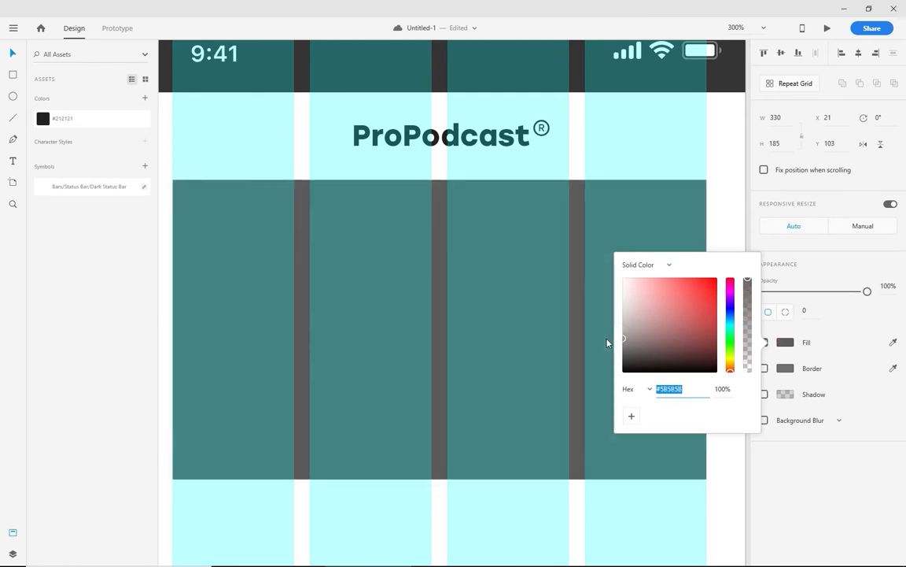
left_click(718, 208)
left_click(587, 215)
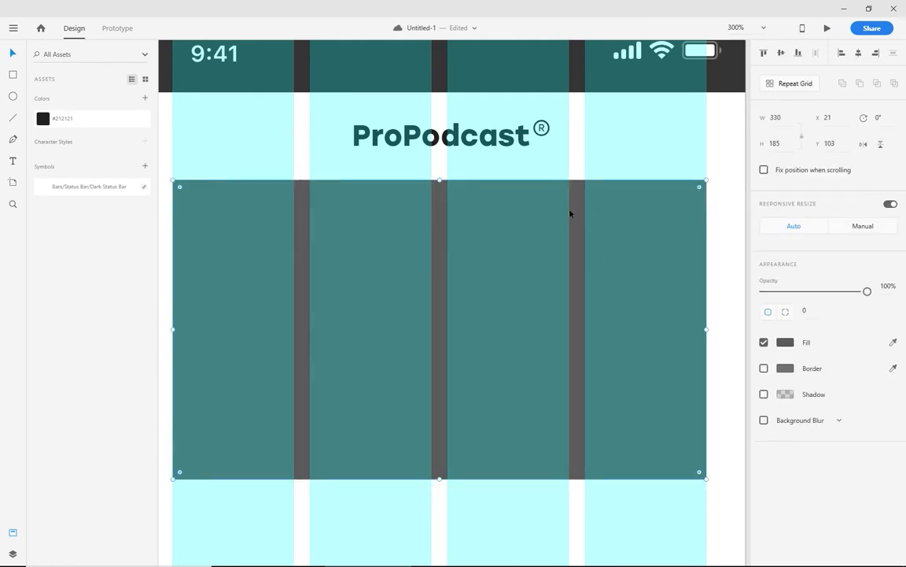
- Round the corners of the grey banner rectangle to a radius of 10
left_click(808, 310)
type("10")
key("Return")
left_click(718, 238)
- Duplicate the banner rectangle one gutter width to its right, so the copy peeks in at the Home artboard's edge
key("ctrl+minus")
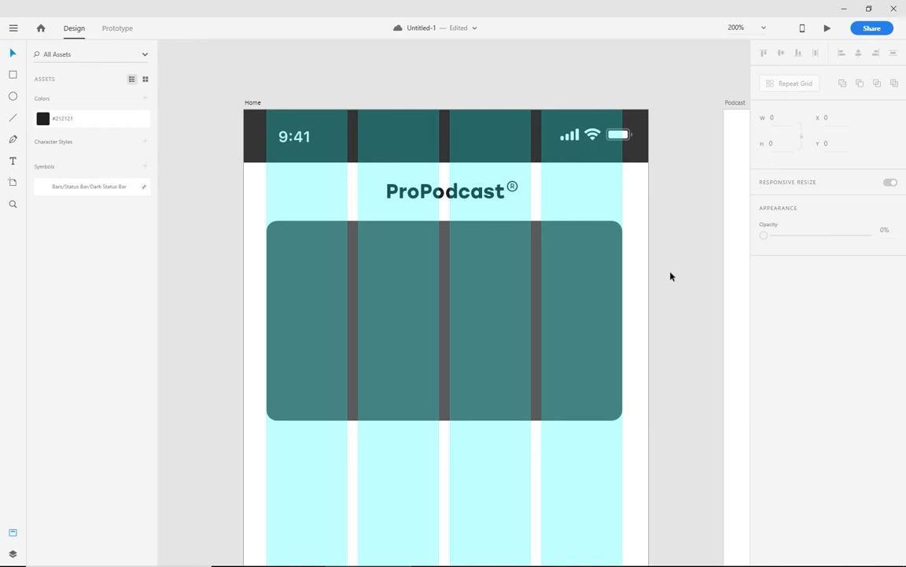
scroll(646, 300, "down", 2)
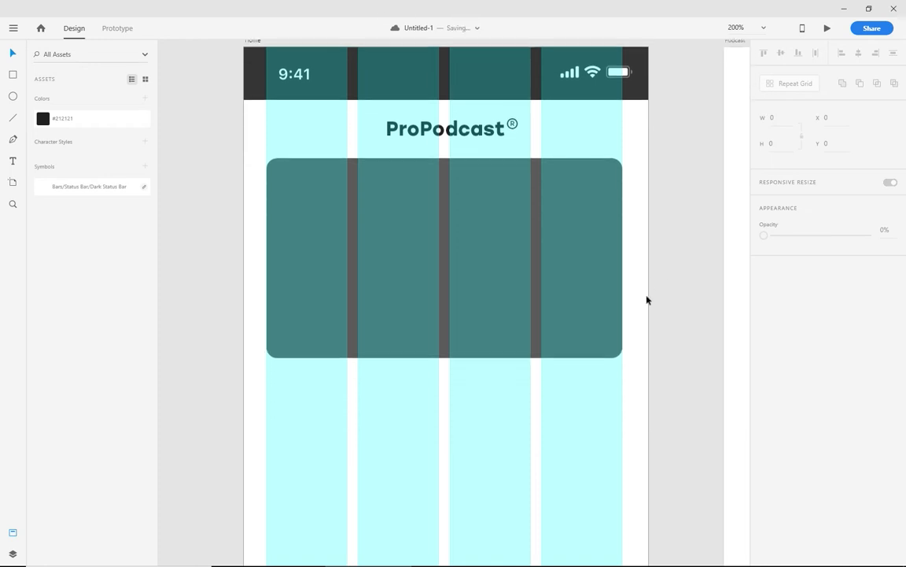
left_click(537, 239)
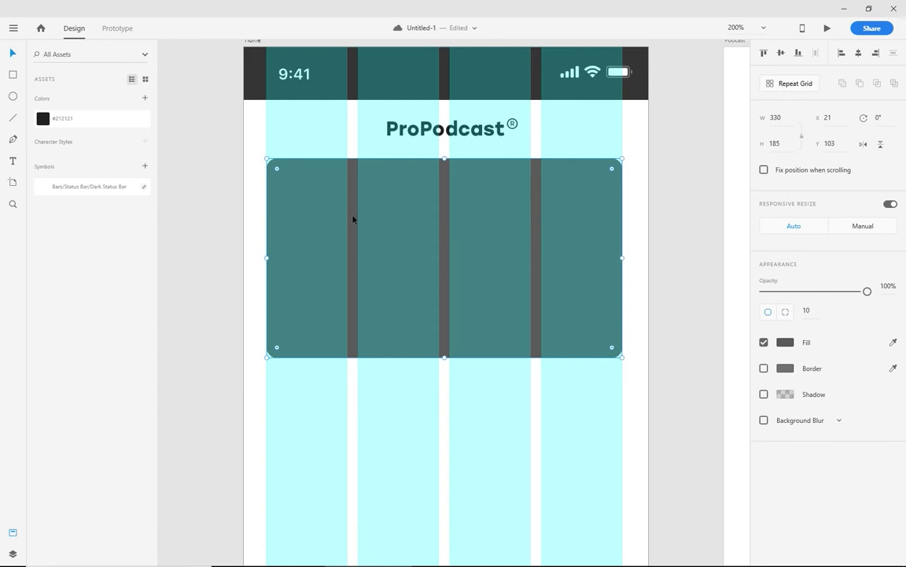
left_click_drag(356, 219, 717, 225)
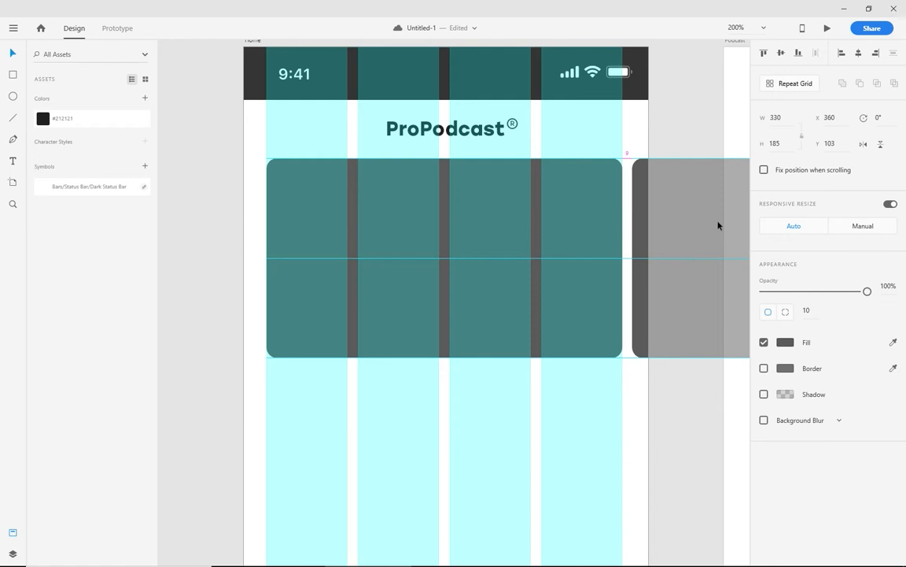
left_click_drag(717, 226, 719, 225)
left_click(637, 138)
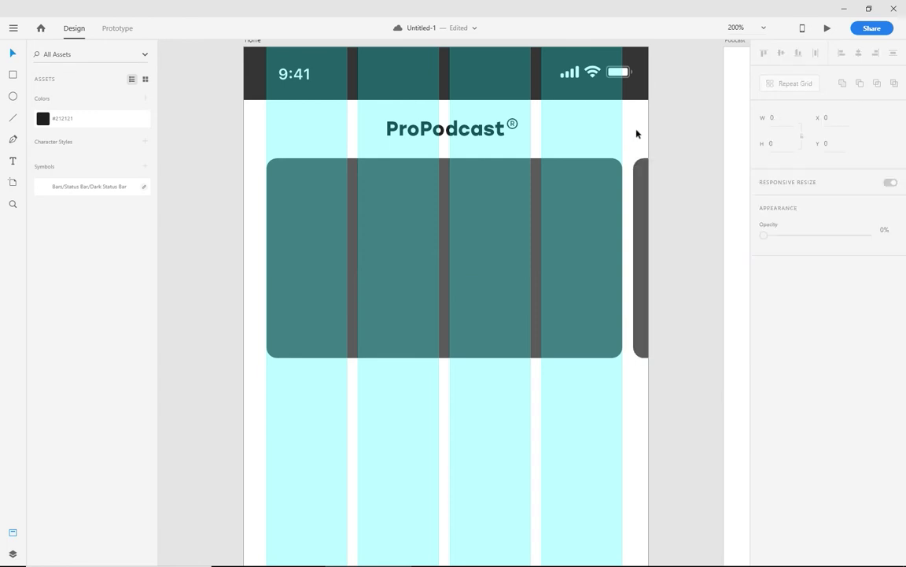
left_click(10, 75)
mouse_move(531, 148)
left_mouse_down()
mouse_move(540, 178)
mouse_move(630, 201)
left_mouse_up()
left_click(623, 146)
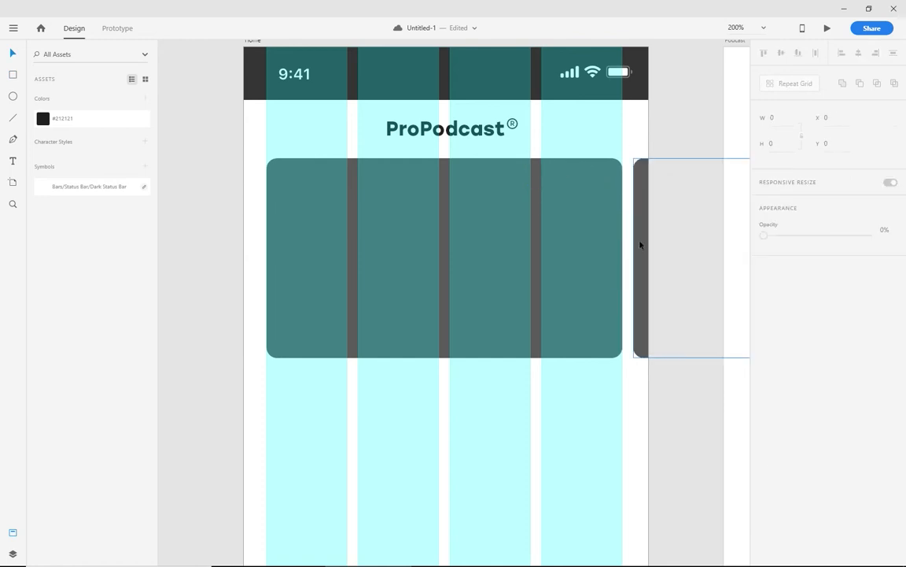
- Draw a thin 180 × 3 rectangle at X 96, Y 300, centred below the first banner
scroll(564, 334, "down", 5)
key("ctrl+plus")
left_click_drag(560, 289, 562, 368)
left_click(13, 74)
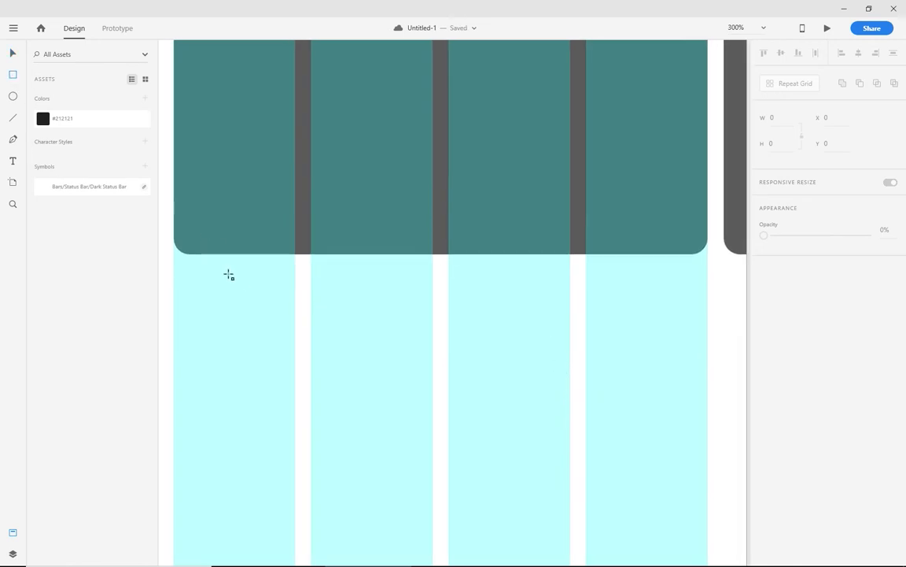
left_click_drag(296, 274, 588, 282)
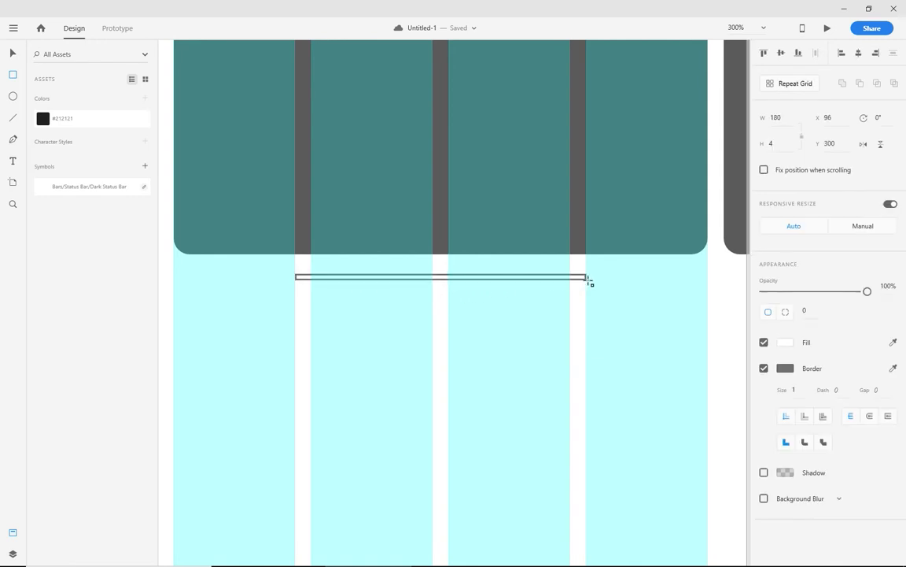
left_click_drag(590, 281, 588, 280)
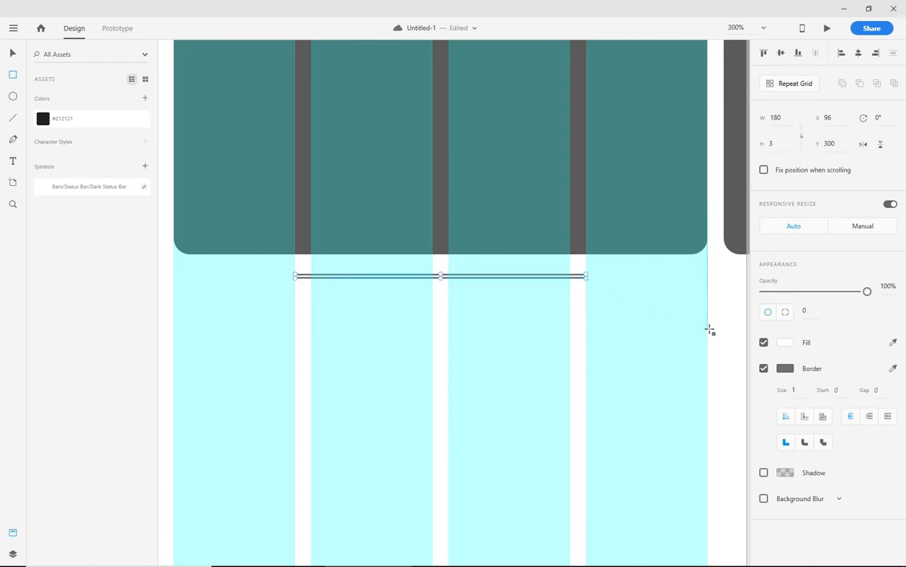
- Remove the thin rectangle's border and fill it with purple #6A36FE
left_click(764, 368)
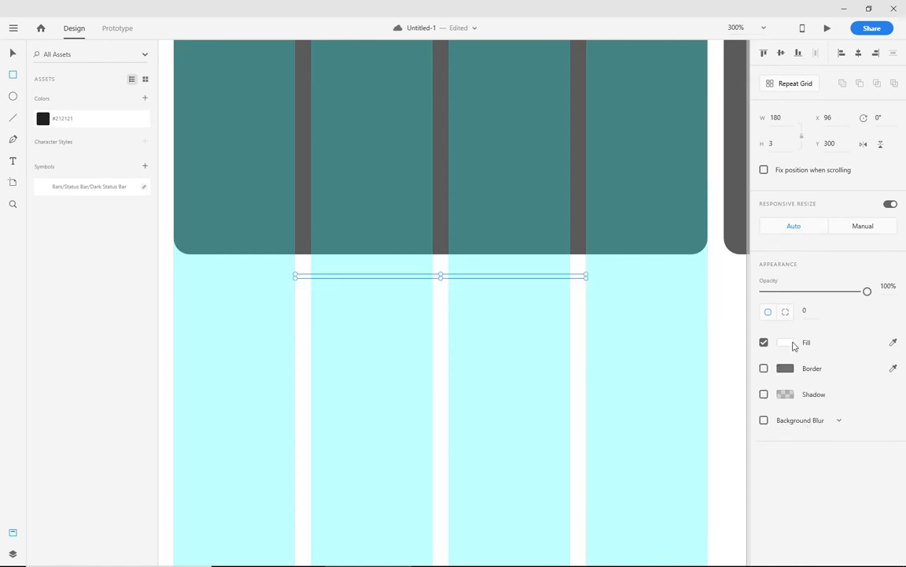
left_click(785, 342)
left_click_drag(692, 387, 662, 389)
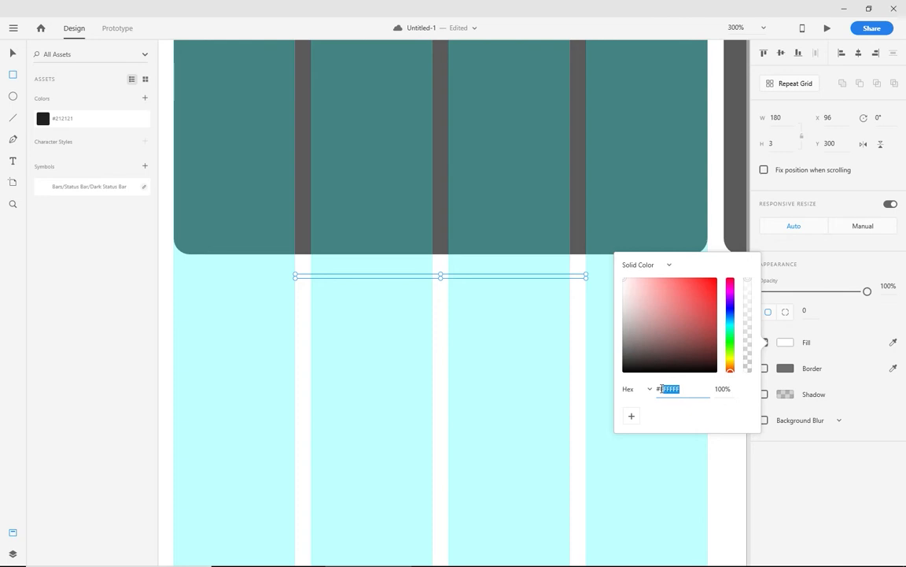
type("836")
type("FE")
key("Return")
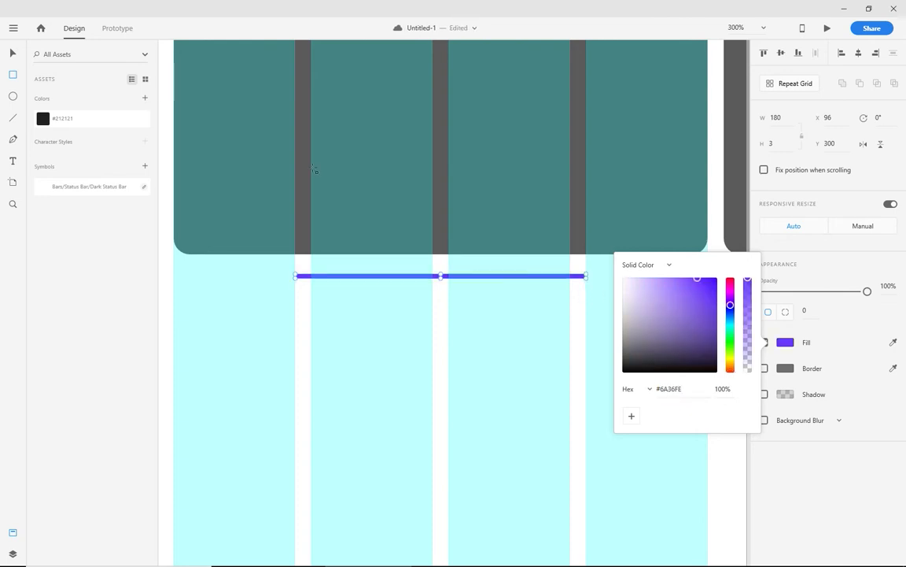
left_click(13, 52)
left_click(585, 301)
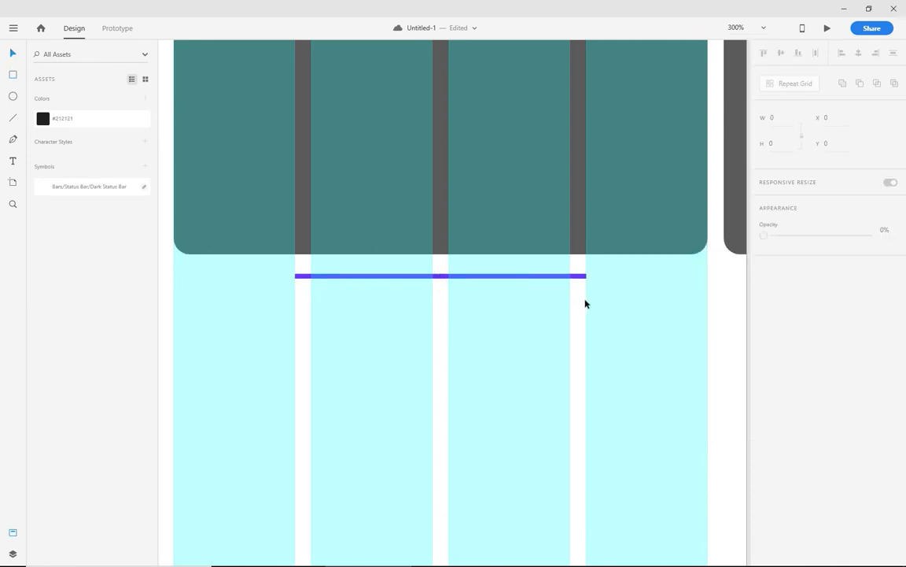
- Save the thin bar's purple fill as a colour in the assets
key("ctrl+equal")
key("ctrl+equal")
left_click(560, 260)
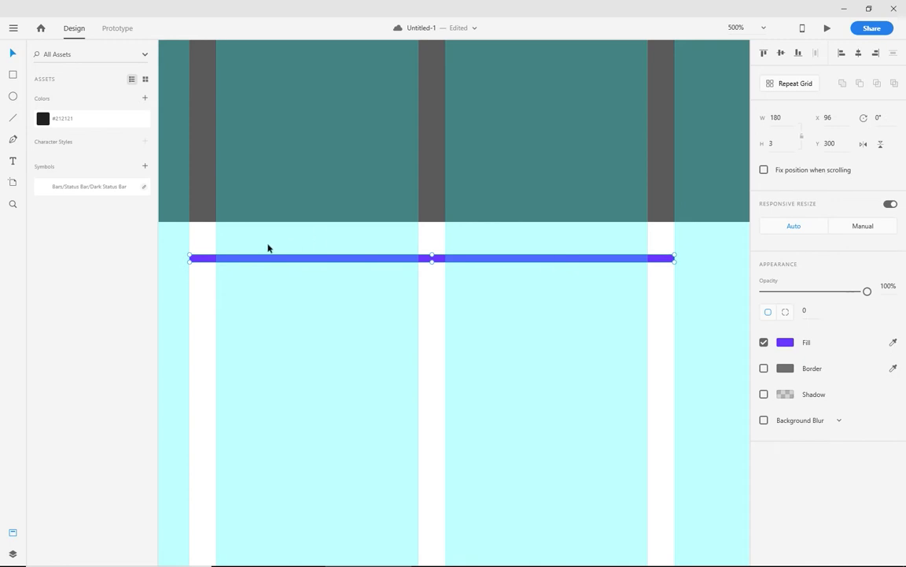
left_click(145, 98)
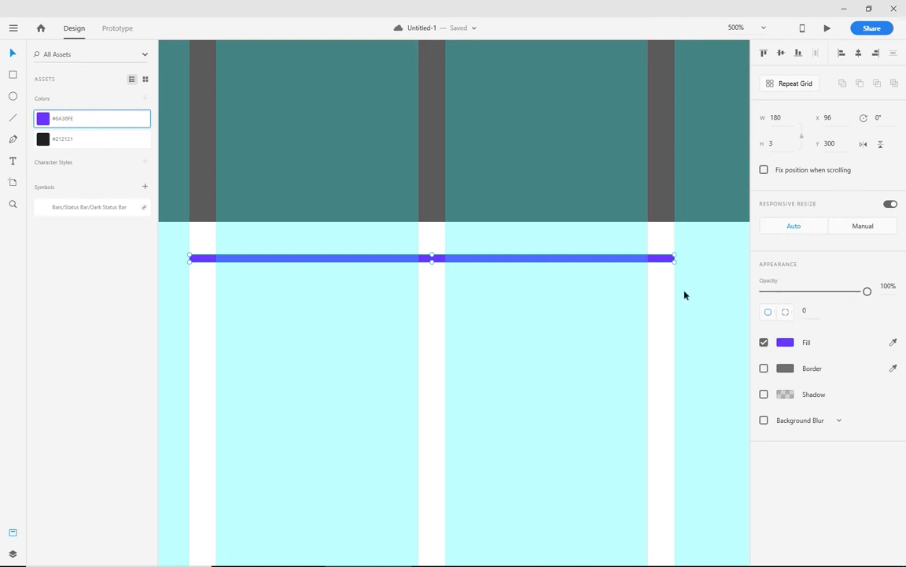
- Round the thin bar's corners to a radius of 10 and reduce its height to 1
left_click(796, 310)
left_click_drag(812, 310, 783, 311)
type("10")
key("Return")
left_click_drag(432, 262, 434, 256)
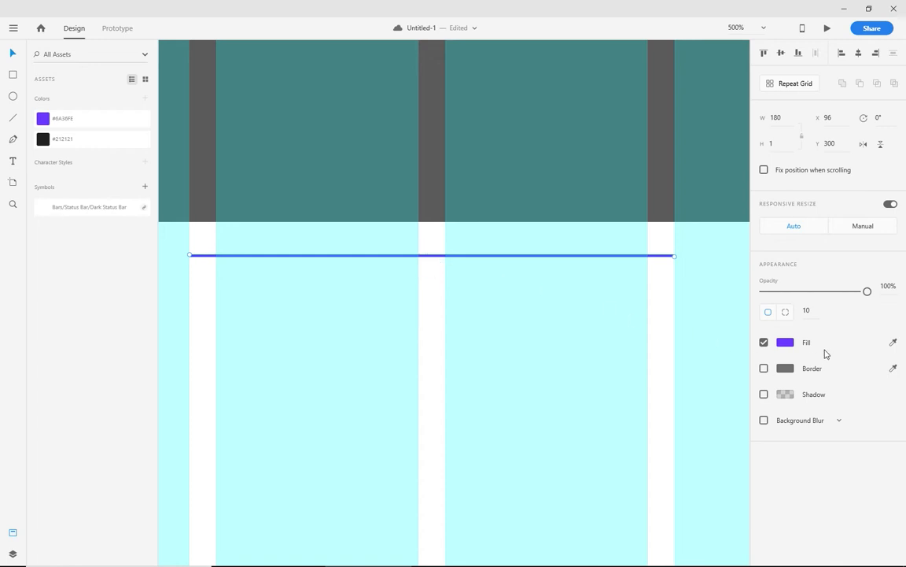
- Change the thin bar's fill to light grey #E5E5E5
left_click(784, 344)
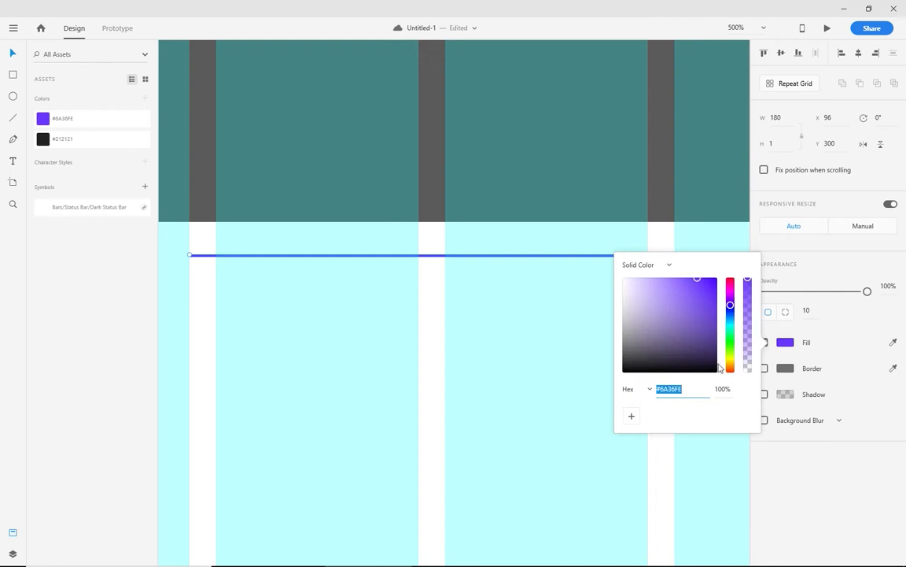
left_click_drag(692, 390, 661, 390)
type("E5E5E5")
key("Return")
left_click(203, 291)
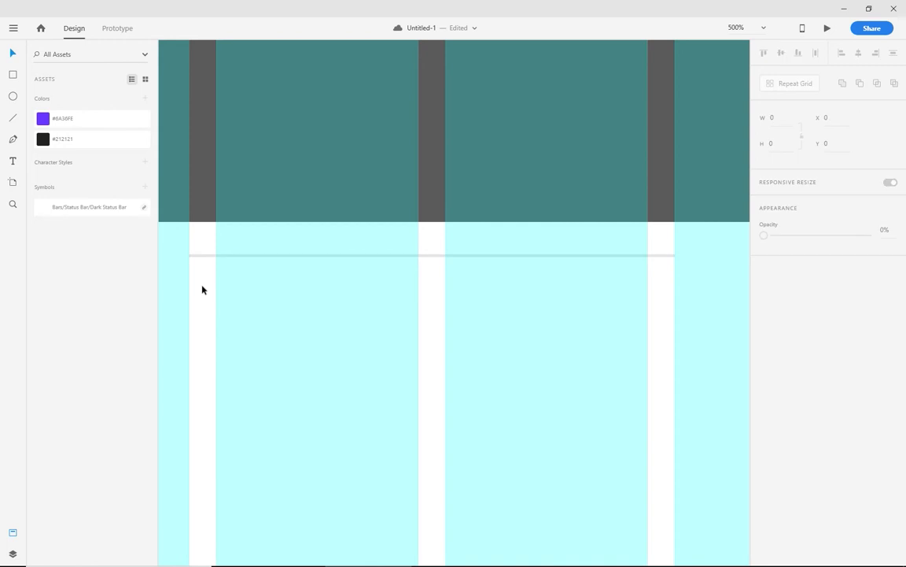
- Save the thin bar's light grey fill as a colour in the assets
left_click(202, 256)
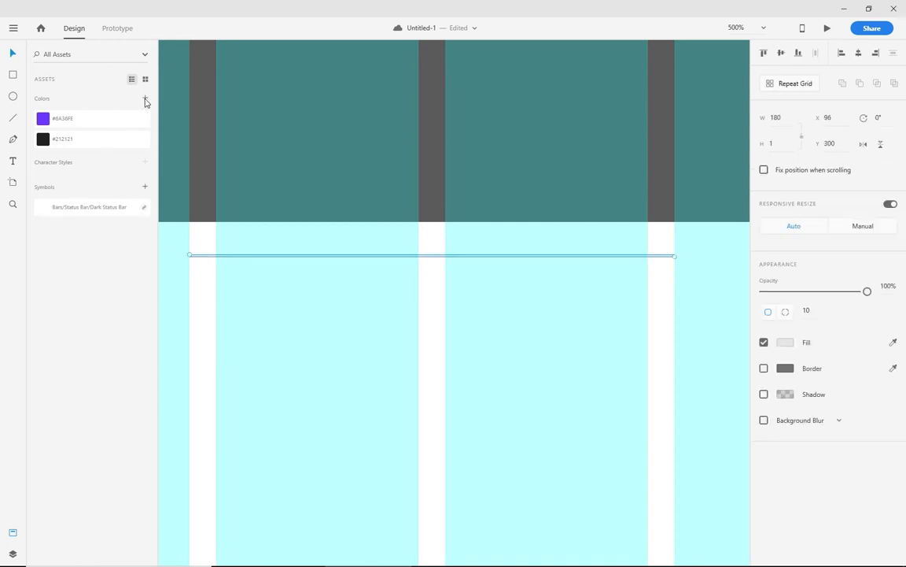
left_click(145, 100)
left_click(211, 281)
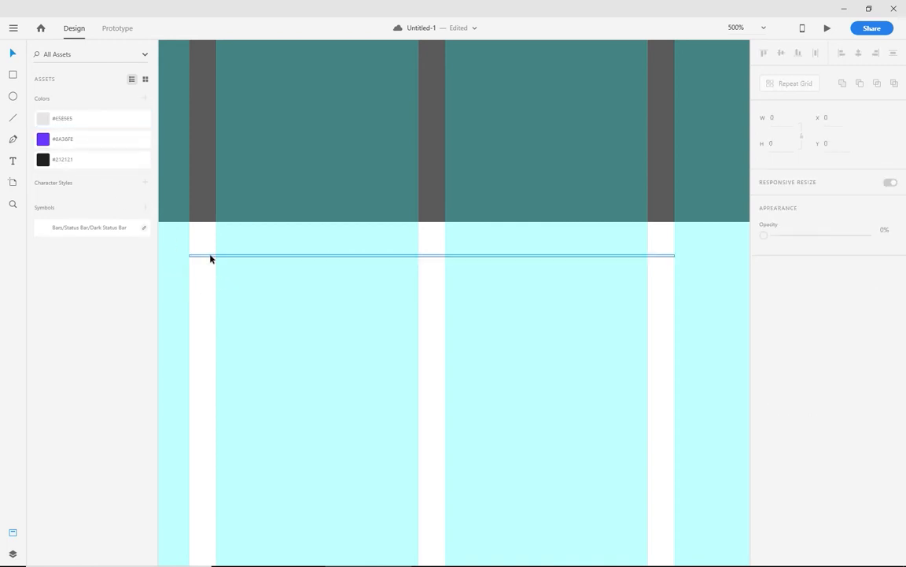
- Duplicate the grey bar in place and fill the copy with the saved purple #6A36FE
left_click(210, 257)
key("ctrl+[")
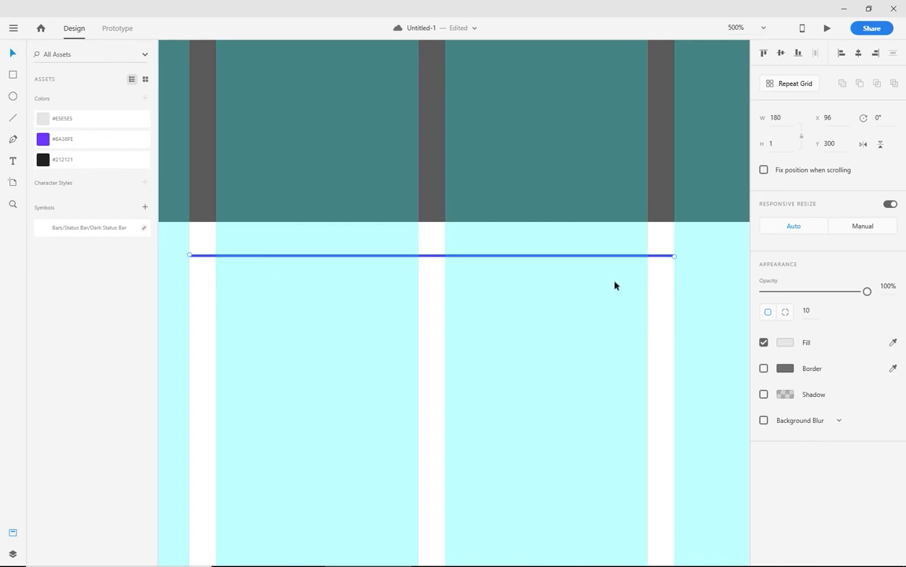
left_click(667, 286)
- Reduce the purple bar's width to 60, keeping its left end aligned with the grey track
left_click(659, 257)
left_click(787, 119)
key("shift+Down")
key("shift+Down")
key("shift+Down")
key("shift+Down")
key("shift+Down")
key("shift+Down")
key("shift+Down")
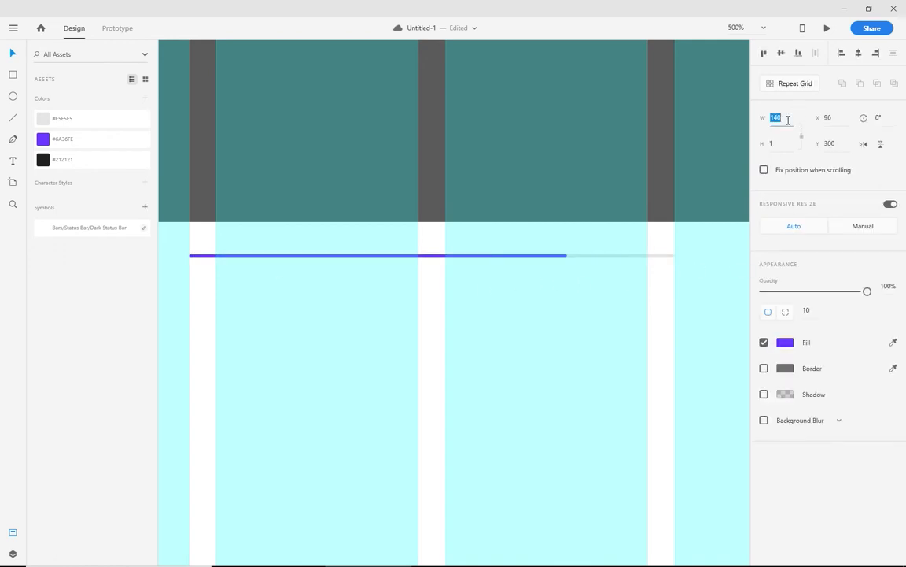
key("shift+Down")
key("shift+Down")
key("shift+Down")
key("shift+Down")
key("shift+Down")
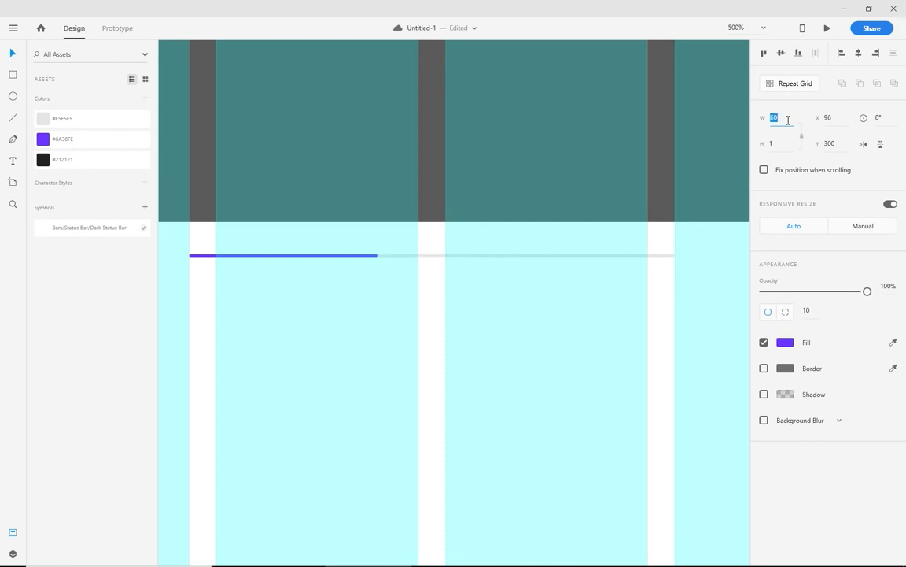
left_click(429, 294)
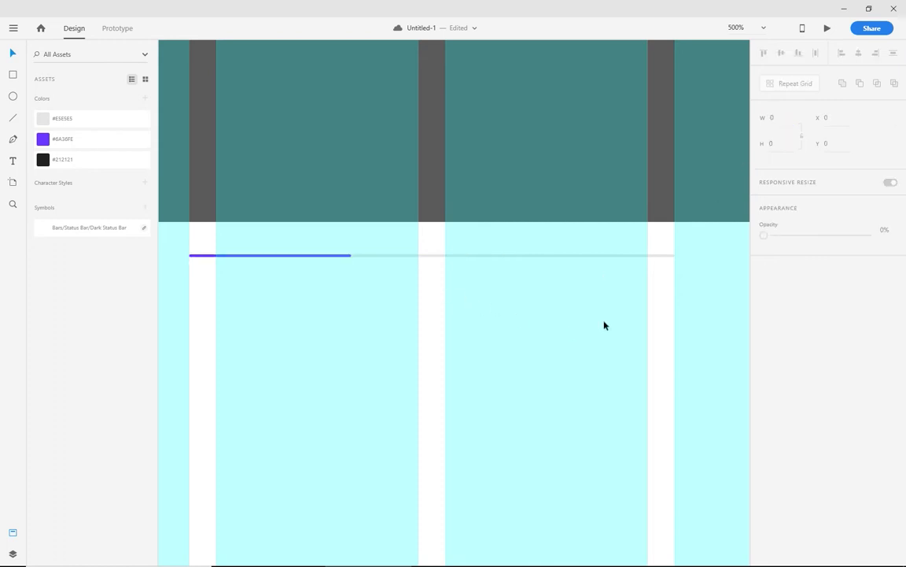
- Turn off the layout grid on the Home artboard
left_click(656, 303)
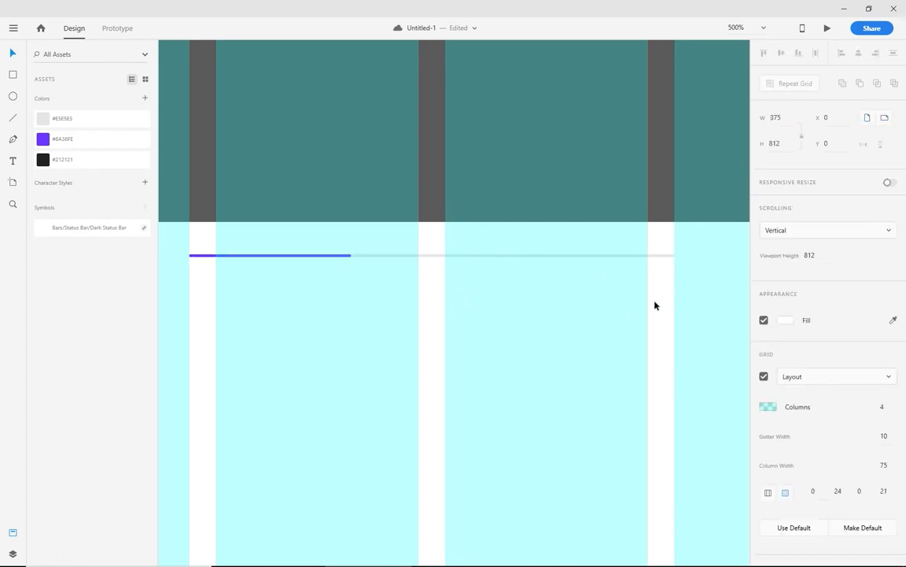
left_click(764, 377)
left_click(566, 343)
- Duplicate the ProPodcast title and place the copy at X 21, Y 317, below the slider bar and flush with the banner's left edge
key("ctrl+minus")
key("ctrl+minus")
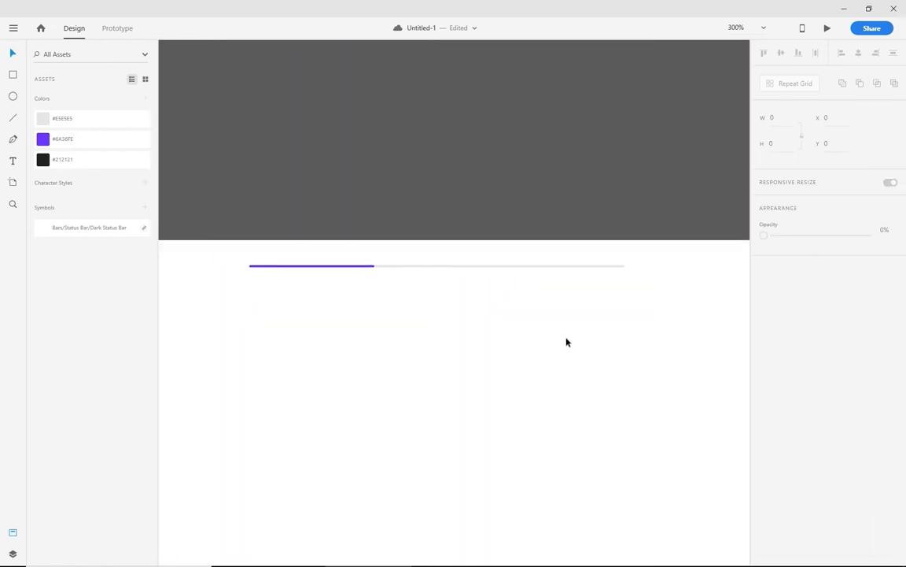
scroll(567, 449, "up", 3)
key("ctrl+minus")
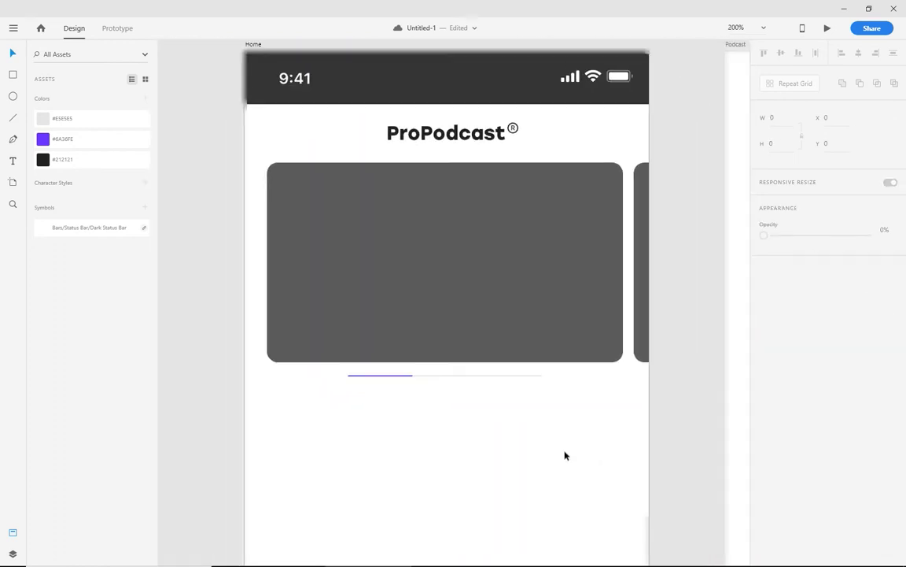
scroll(525, 414, "down", 4)
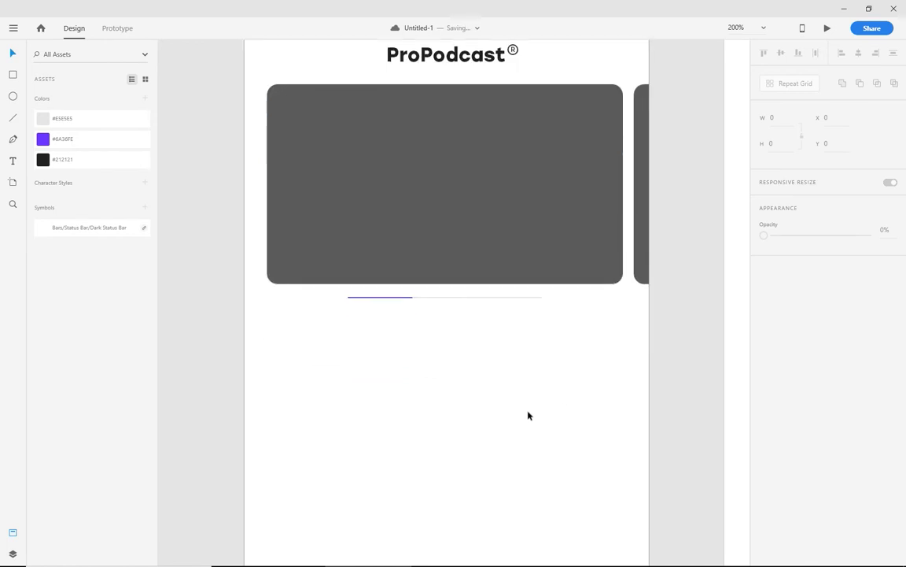
scroll(513, 358, "up", 2)
scroll(513, 358, "up", 2)
left_click(448, 117)
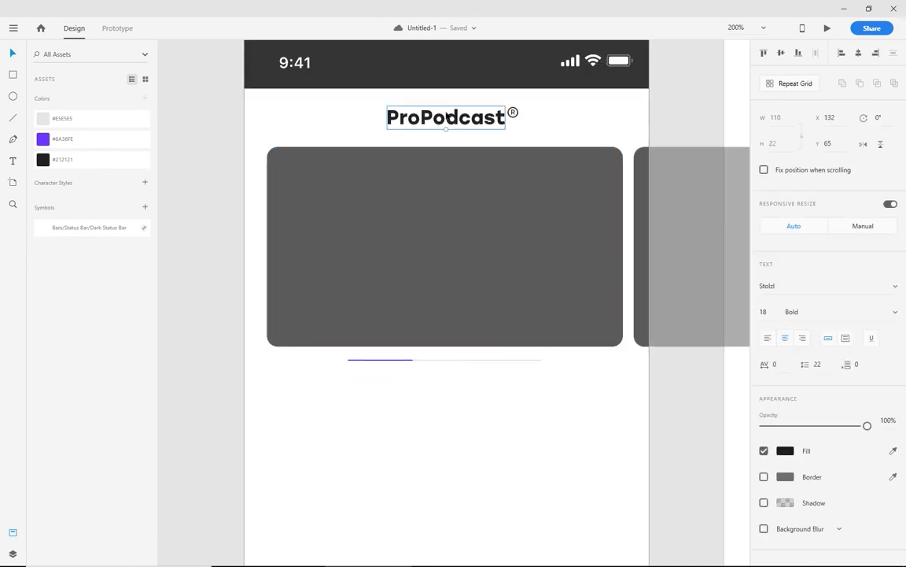
left_click_drag(447, 116, 328, 133)
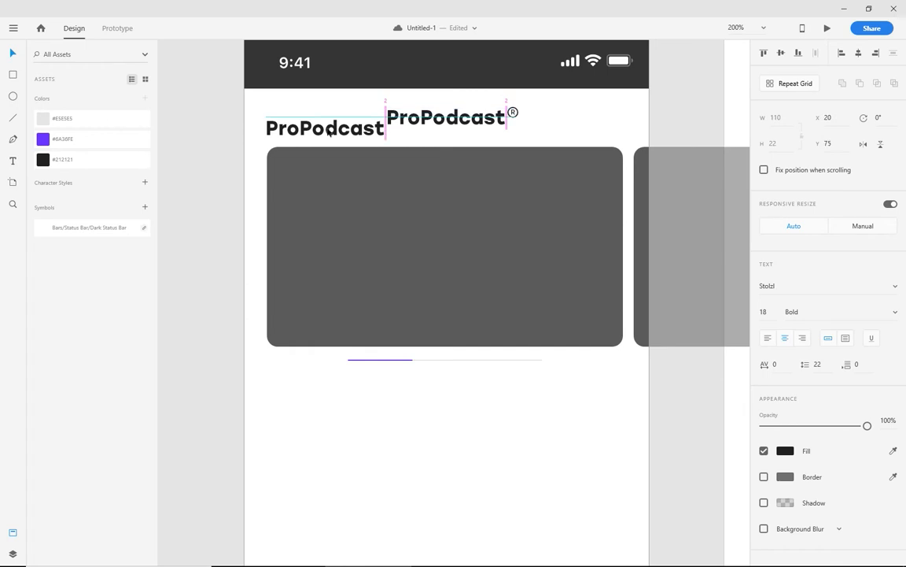
left_click_drag(329, 132, 326, 247)
left_click_drag(329, 355, 329, 393)
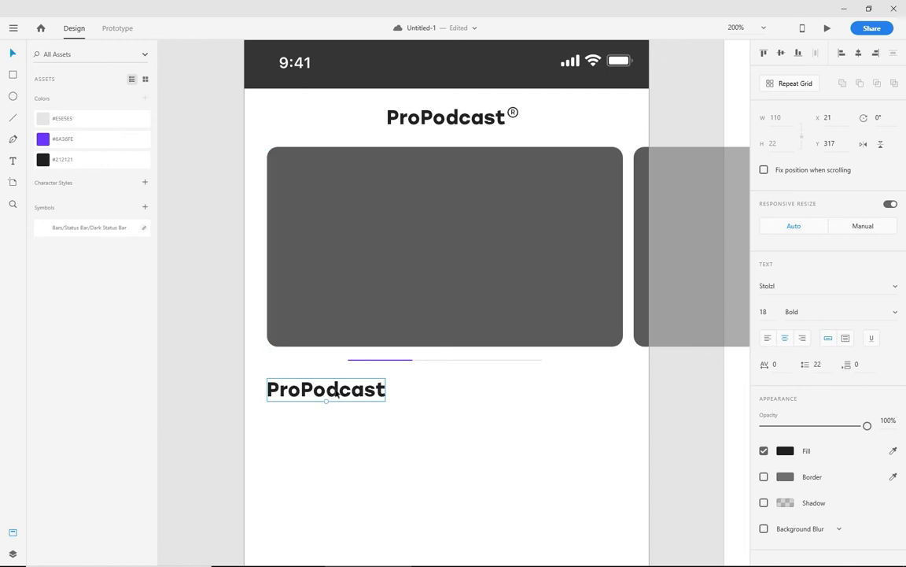
- Replace the duplicated title's text with Business and left-align it
double_click(336, 392)
type("Business")
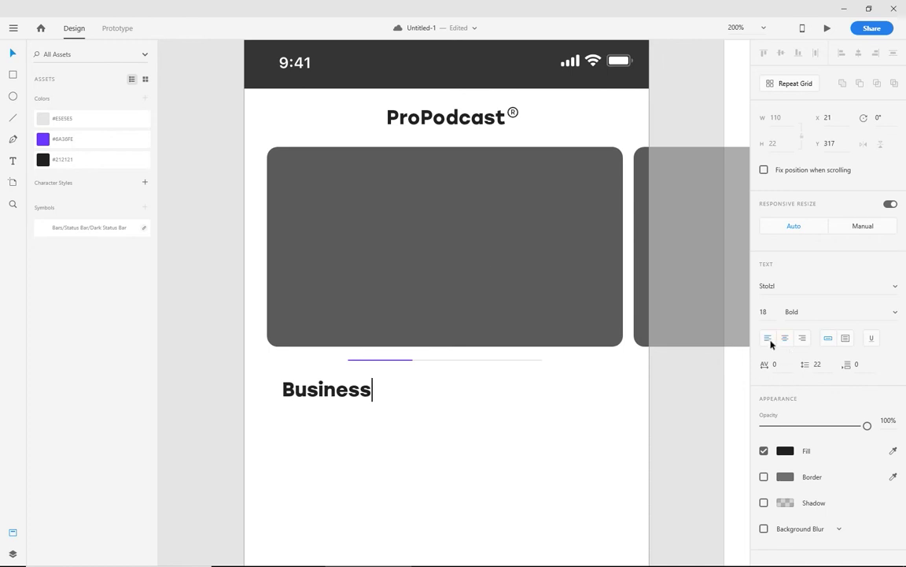
key("ctrl+a")
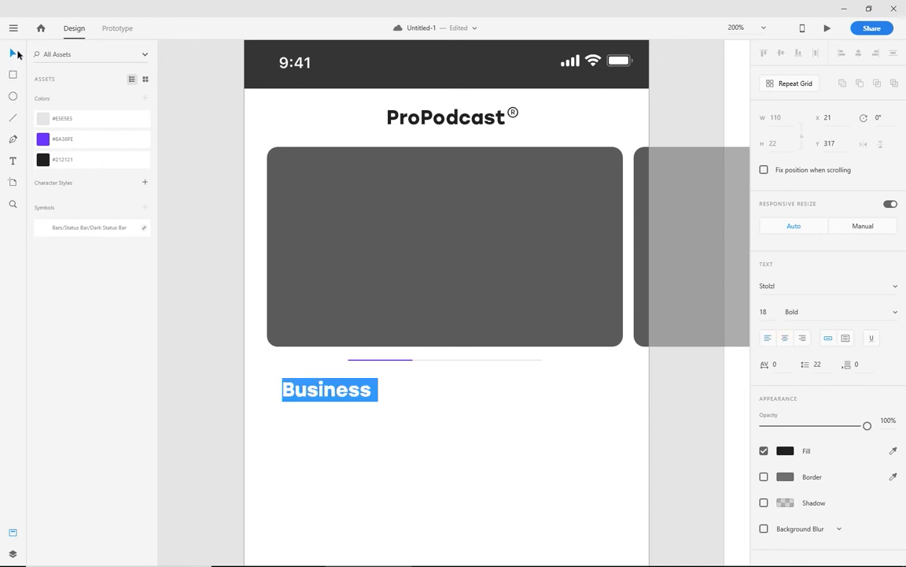
key("Escape")
- Turn on the layout grid on the Home artboard
left_click(585, 411)
left_click(591, 392)
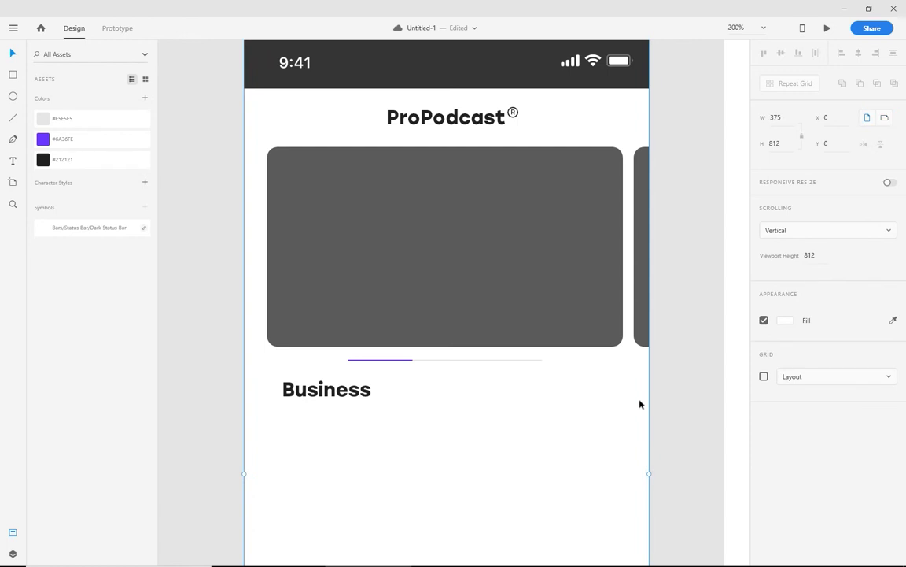
left_click(764, 376)
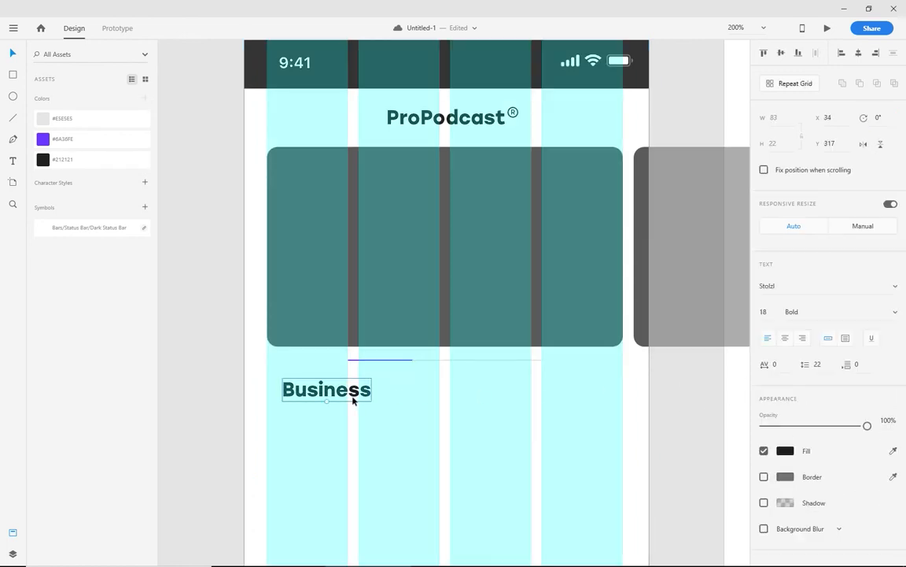
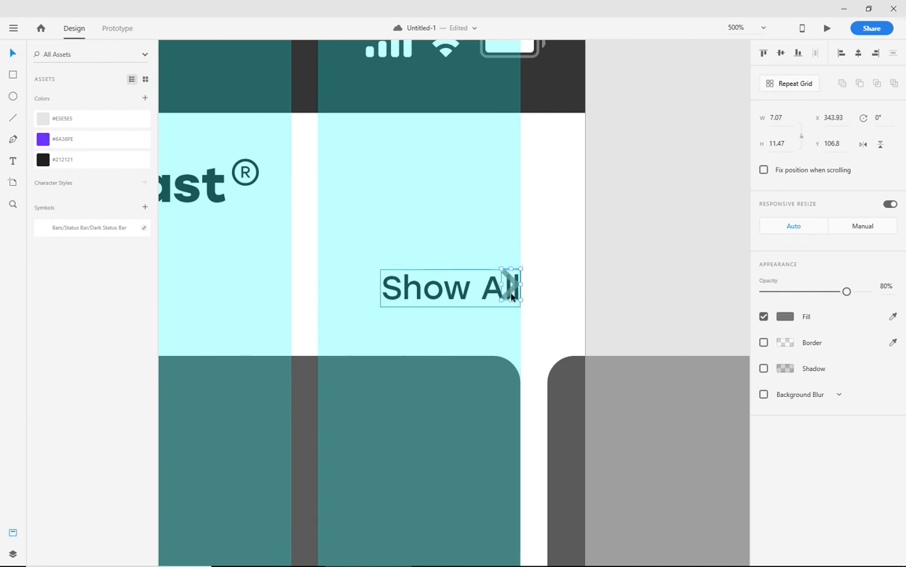
- Move the Show All text left to X 287 so it sits beside the arrow icon without overlapping it
left_click(458, 290, "shift")
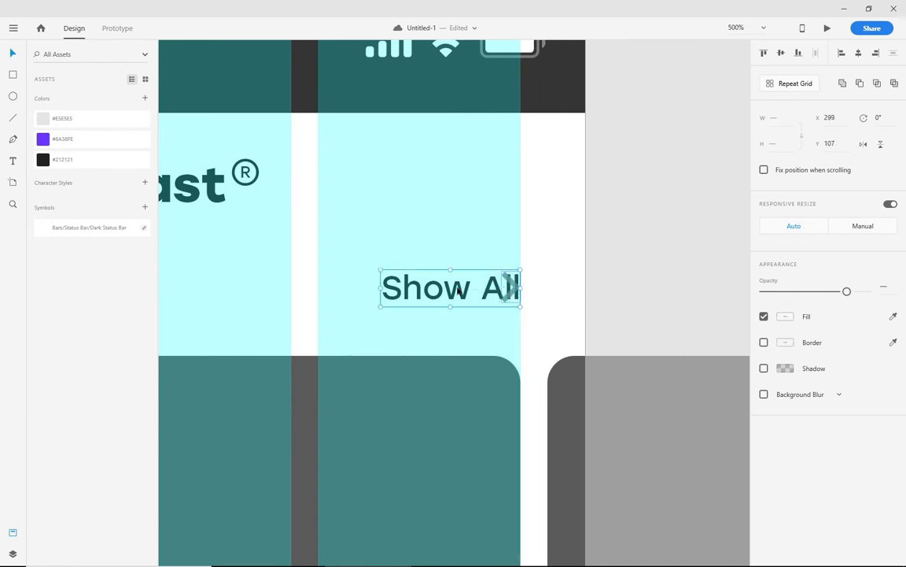
left_click(538, 294)
left_click(474, 290)
key("shift+Left")
key("Left")
key("Left")
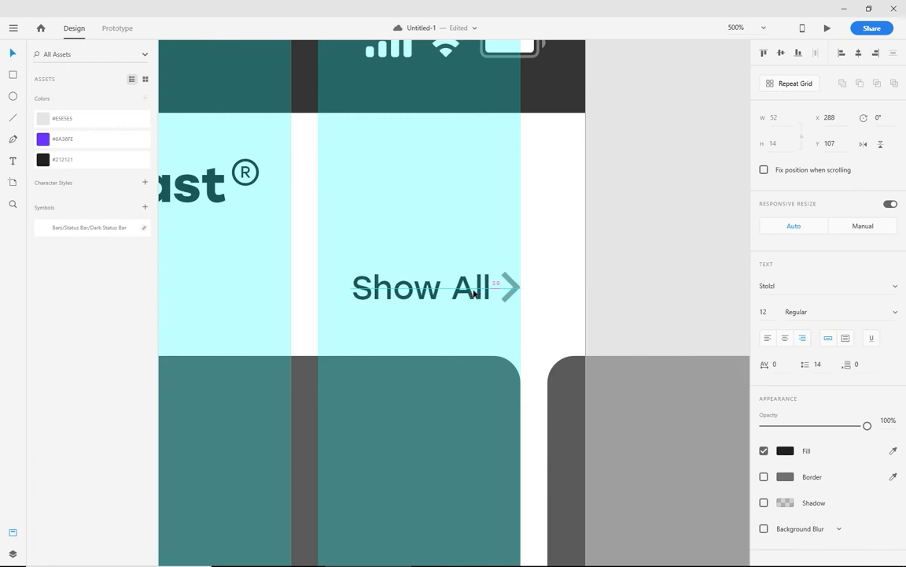
left_click(546, 295)
- Save the arrow icon's grey fill #787878 as a colour asset
left_click(513, 289)
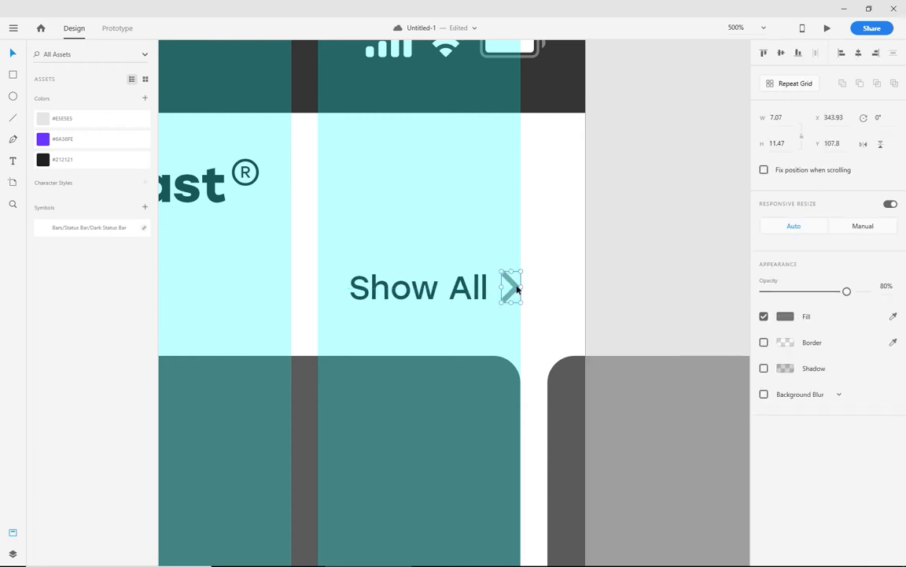
left_click(785, 316)
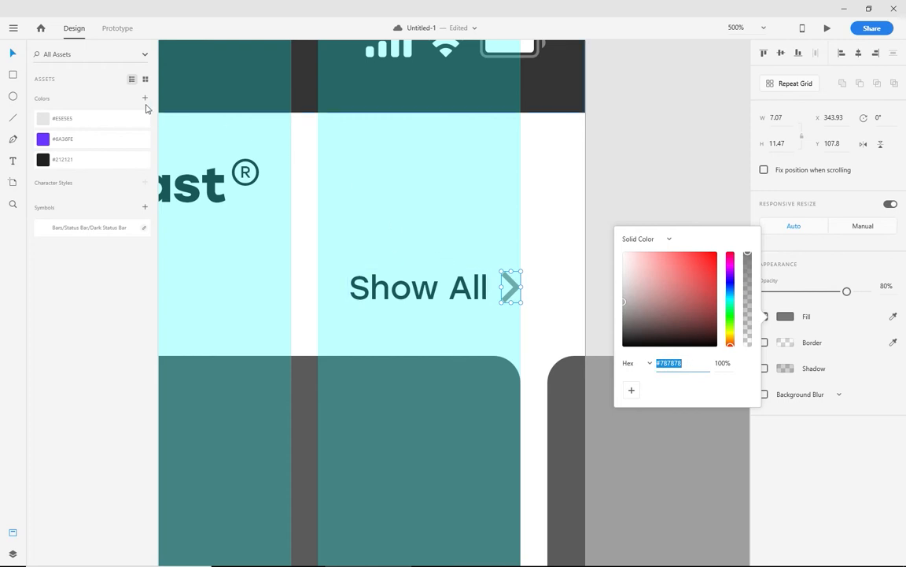
left_click(145, 98)
- Try to fill the Show All text with the arrow's grey by sampling it through the layout grid
left_click(481, 299)
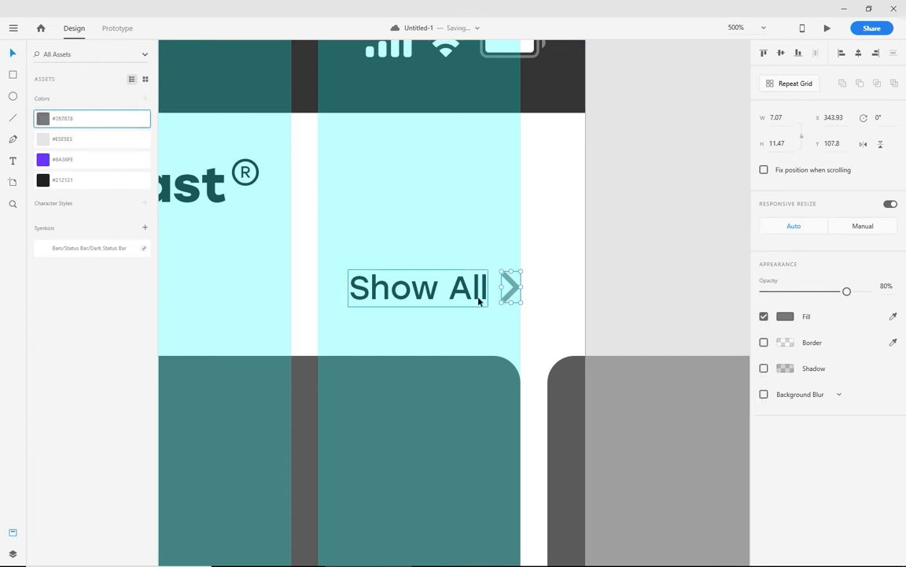
left_click(893, 450)
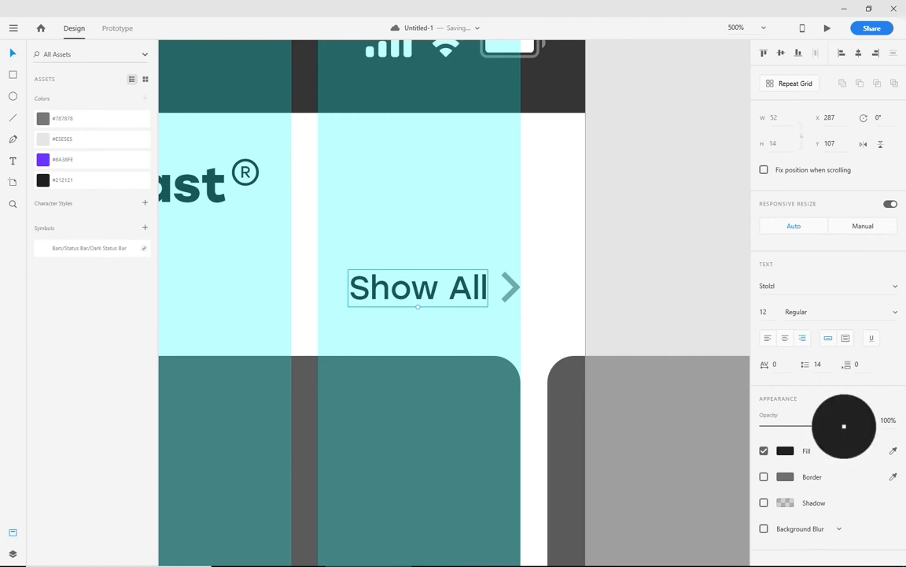
left_click(512, 279)
left_click(549, 257)
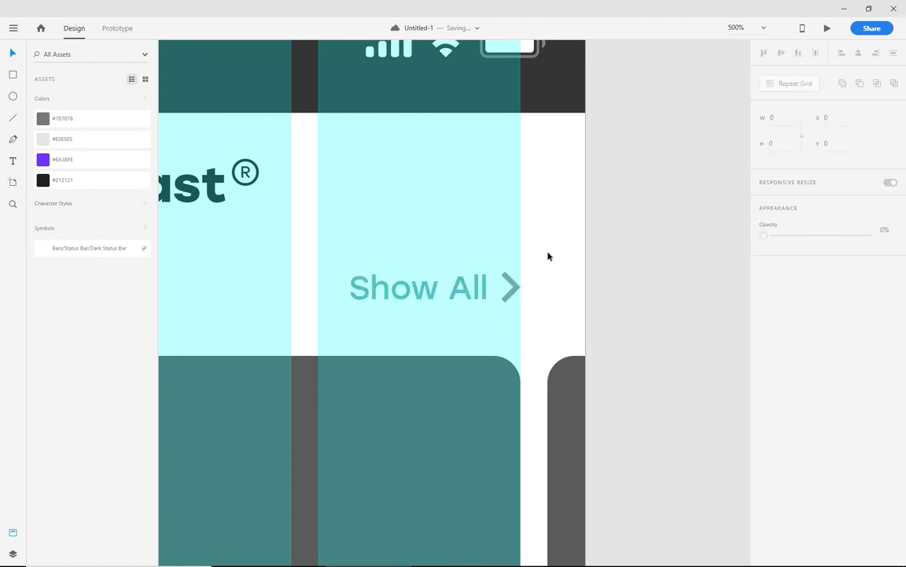
- Turn off the layout grid on the Home artboard
left_click(573, 275)
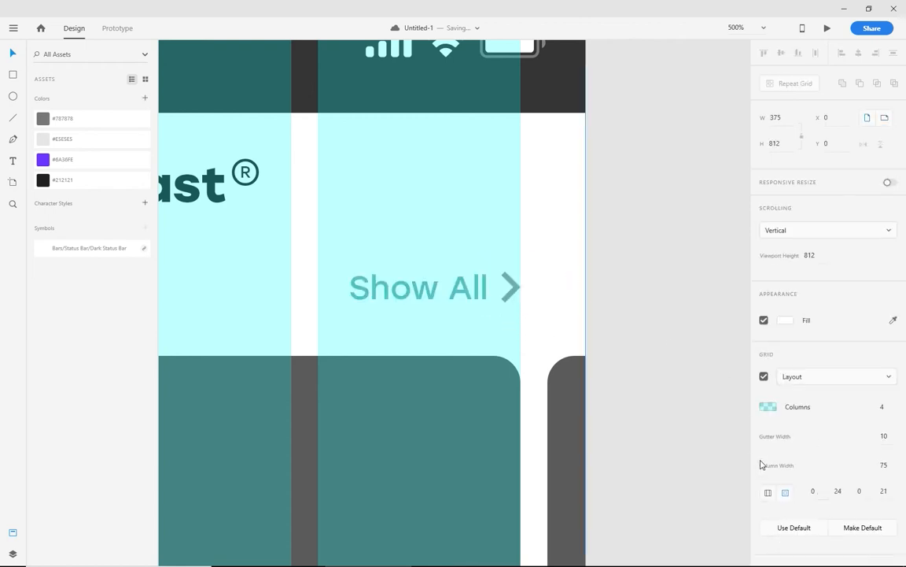
left_click(764, 376)
left_click(670, 358)
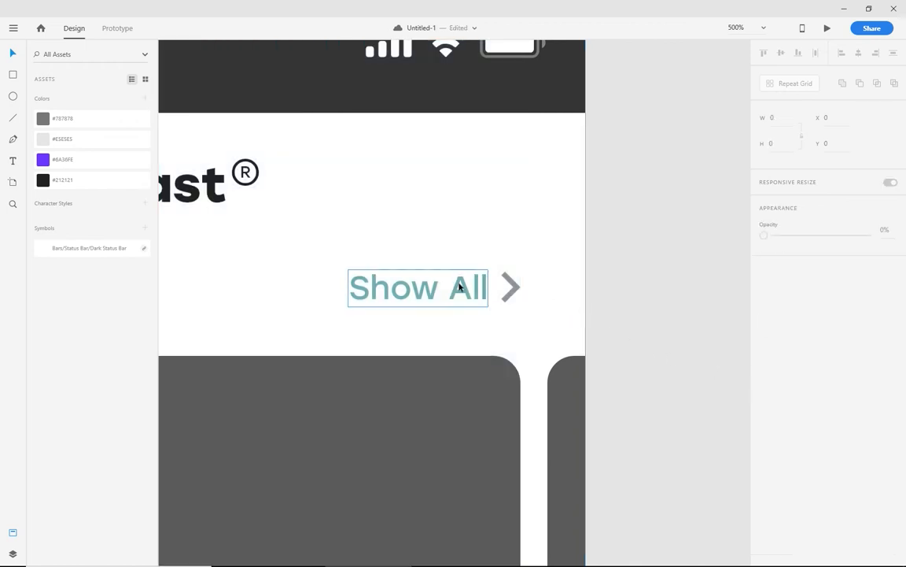
- Fill the Show All text with the grey sampled from the arrow icon beside it
left_click(456, 286)
left_click(893, 451)
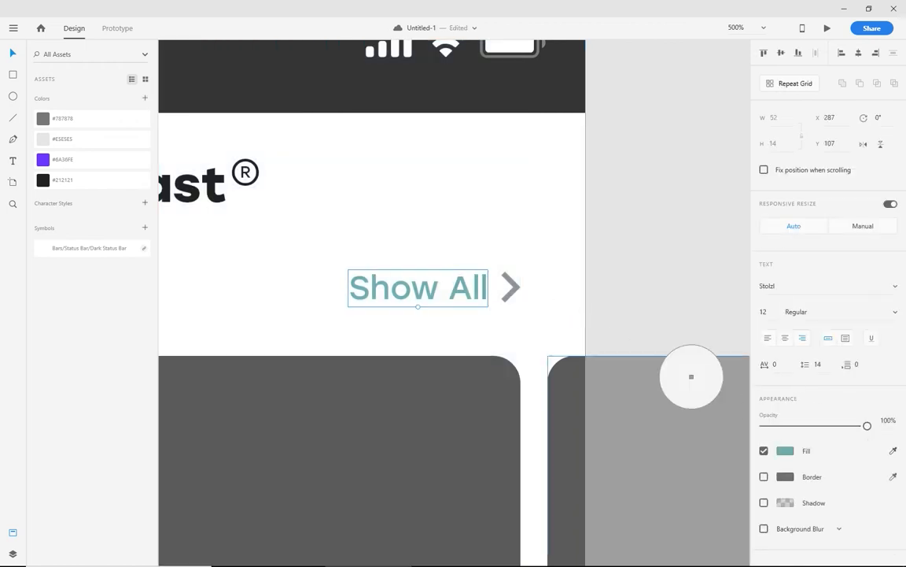
left_click(512, 282)
left_click(532, 247)
- Duplicate the Show All link with its arrow and move the copy straight down to Y 357, level with the Business heading
key("ctrl+minus")
key("ctrl+minus")
key("ctrl+minus")
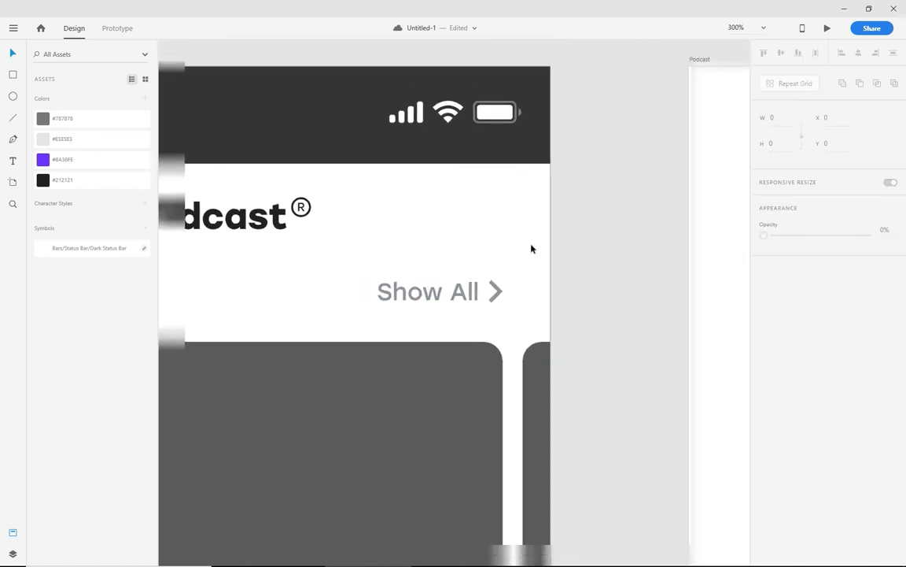
left_click_drag(530, 371, 617, 247)
left_click_drag(585, 426, 591, 403)
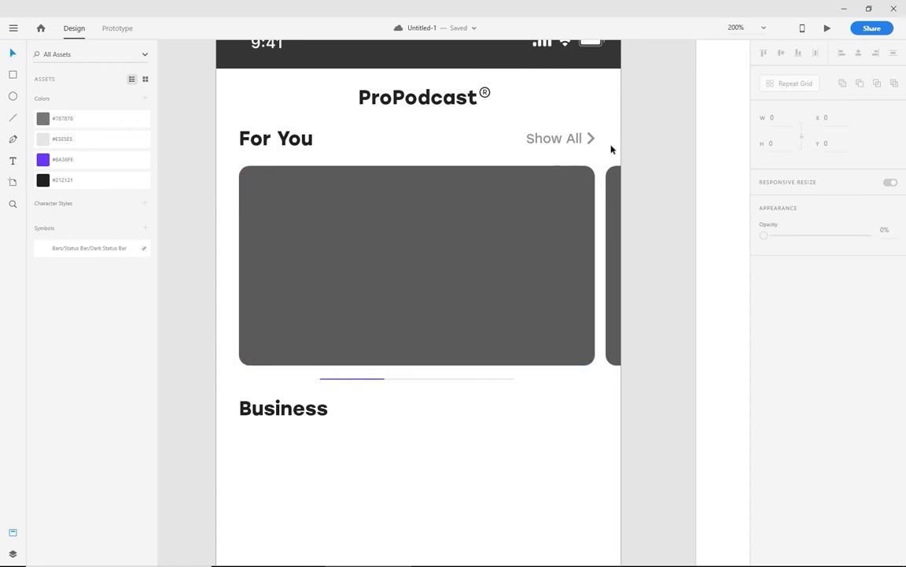
left_click_drag(612, 148, 512, 128)
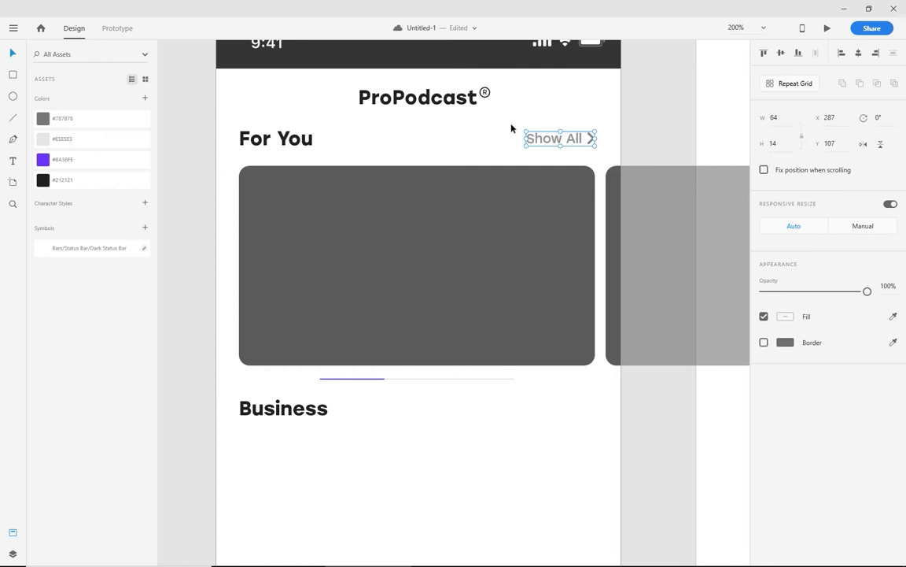
key("ctrl+d")
key("shift+Down")
key("shift+Down")
key("shift+Down")
key("shift+Down")
key("shift+Down")
key("shift+Down")
key("shift+Down")
key("shift+Down")
key("shift+Down")
key("shift+Down")
key("shift+Down")
key("shift+Down")
key("shift+Down")
key("shift+Down")
key("shift+Down")
key("shift+Down")
key("shift+Down")
key("shift+Down")
key("shift+Down")
key("shift+Down")
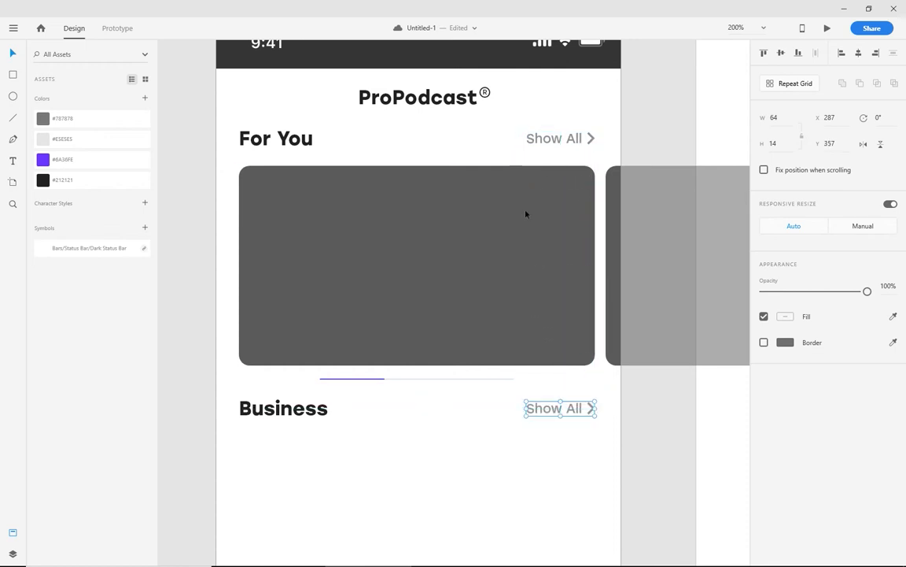
left_click(592, 454)
left_click_drag(591, 446, 276, 392)
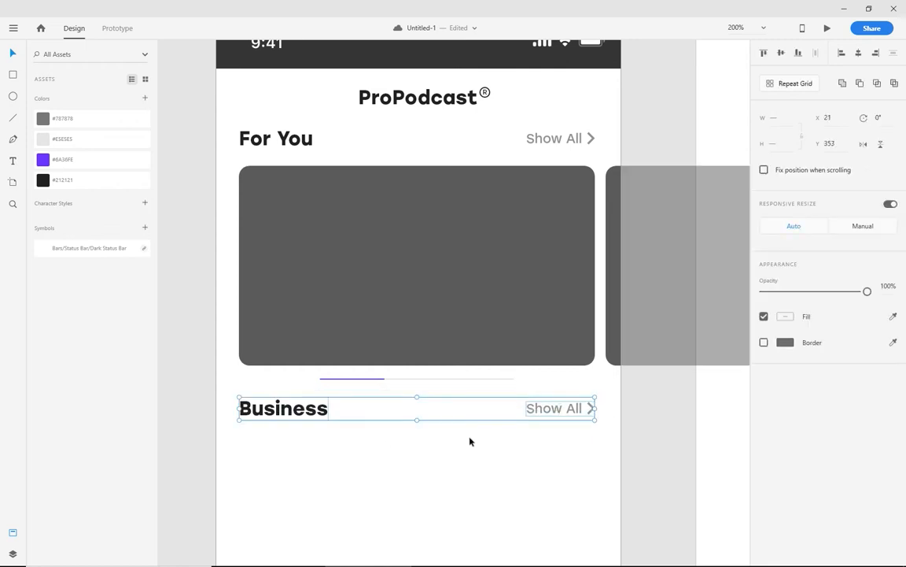
left_click(470, 442)
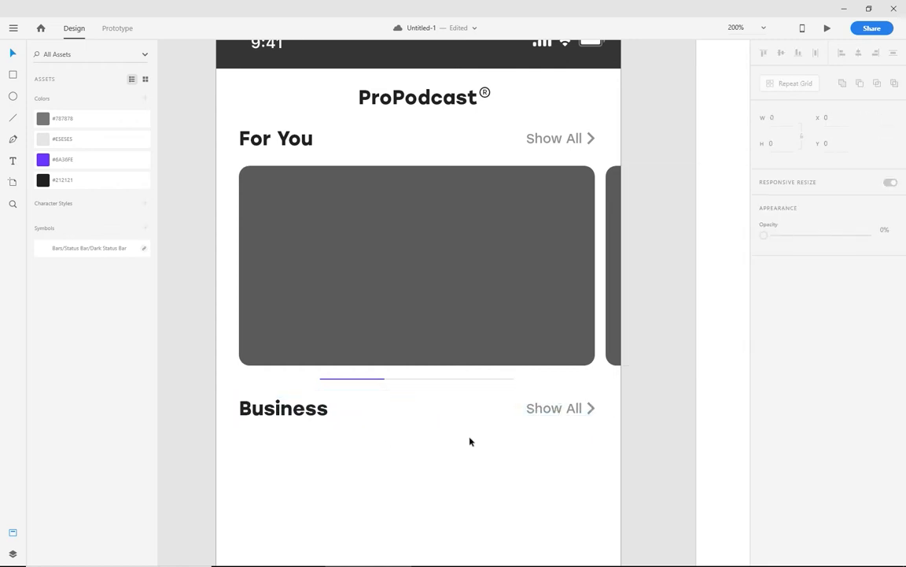
- Turn the Home artboard's layout grid back on for the area below the Business heading
scroll(469, 439, "down", 5)
scroll(534, 401, "down", 1)
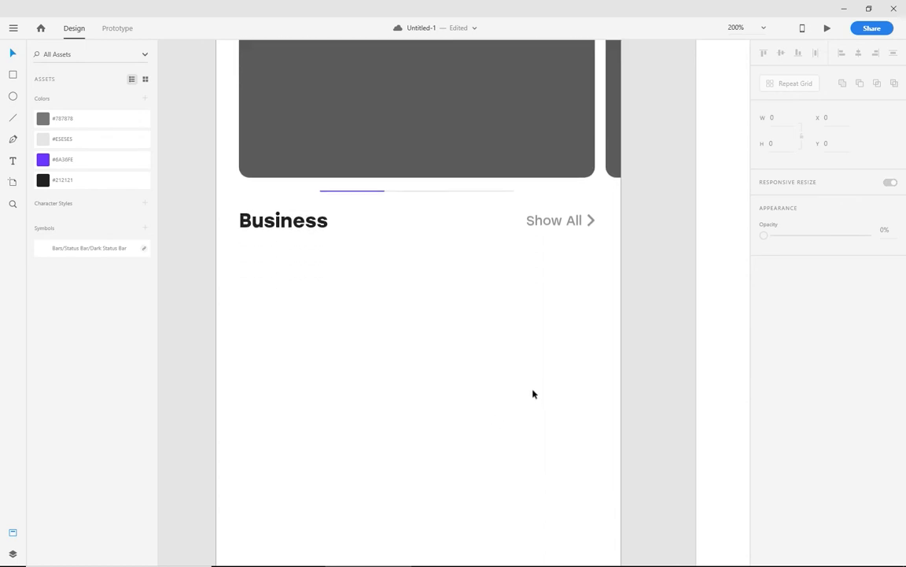
left_click(603, 393)
left_click(764, 377)
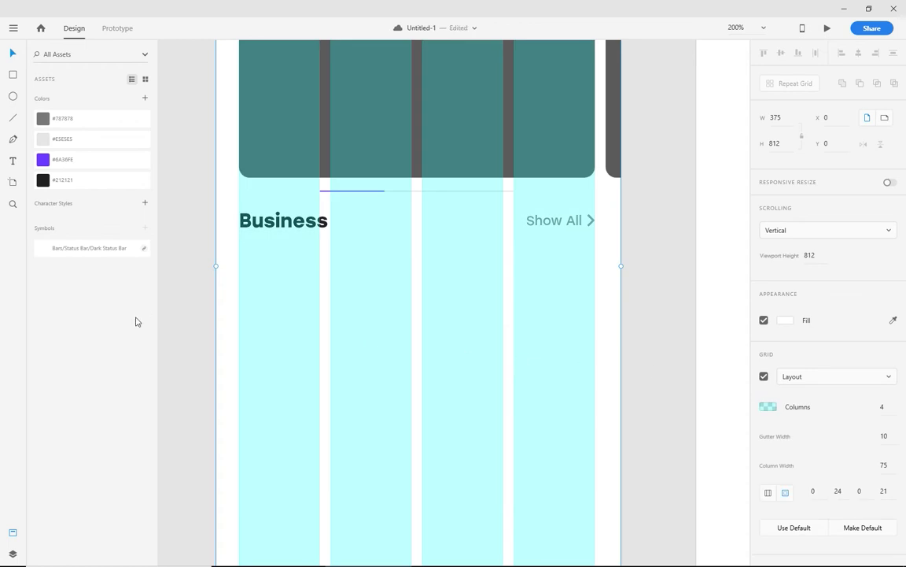
- Draw a 160 by 85 rectangle at X 21, Y 393 below the Business heading, spanning the first two grid columns
left_click(324, 155)
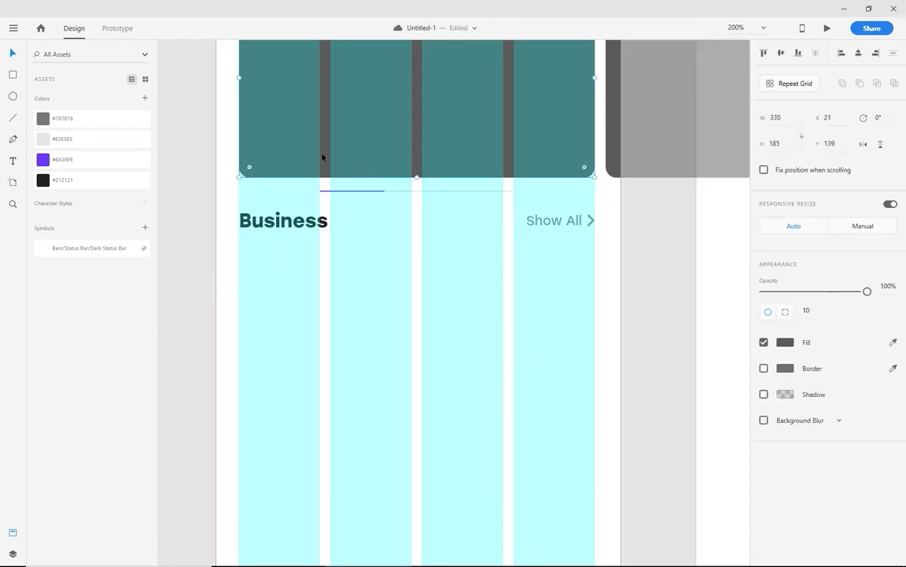
left_click(12, 74)
mouse_move(239, 253)
left_mouse_down()
mouse_move(405, 306)
mouse_move(398, 310)
mouse_move(413, 332)
left_mouse_up()
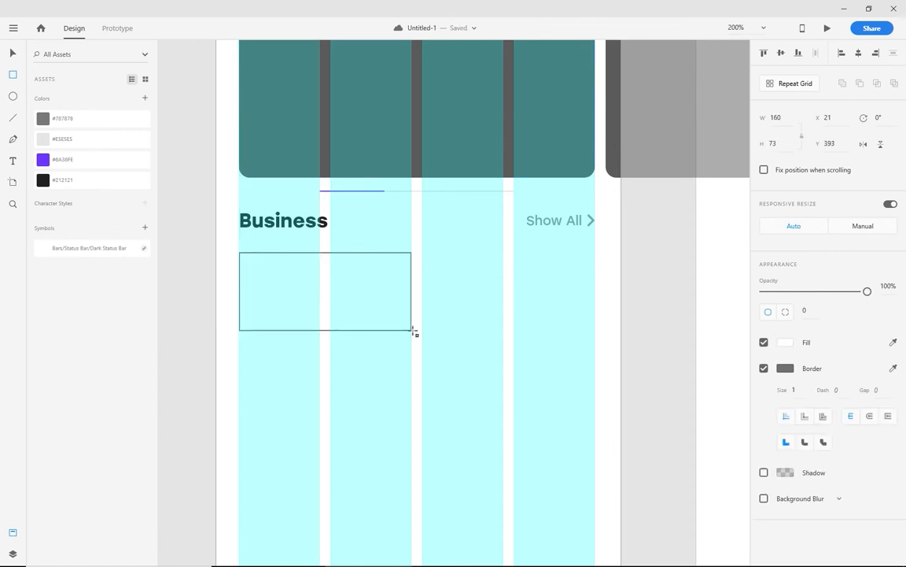
left_click_drag(413, 332, 413, 343)
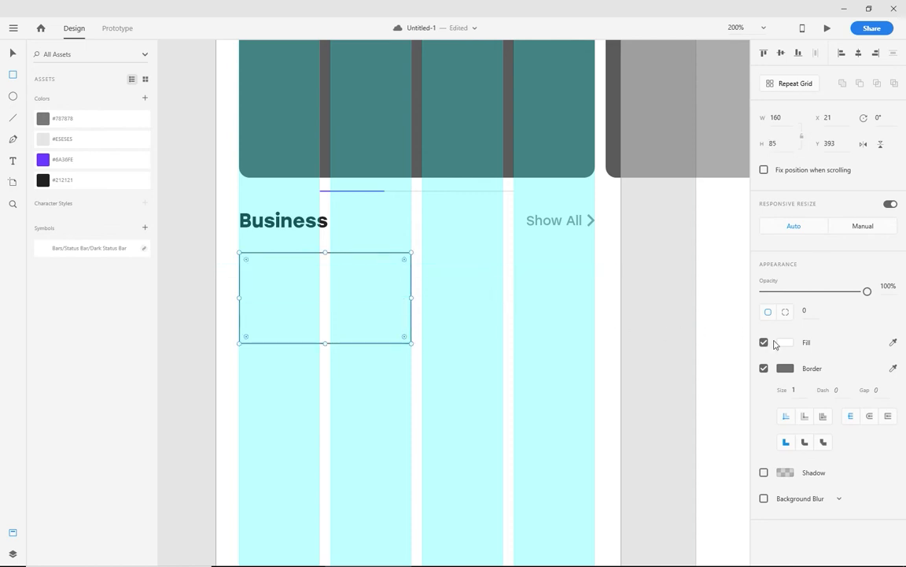
- Remove the new rectangle's border and fill it with grey #929292, lighter than the banner
left_click(764, 368)
left_click(893, 343)
left_click(414, 151)
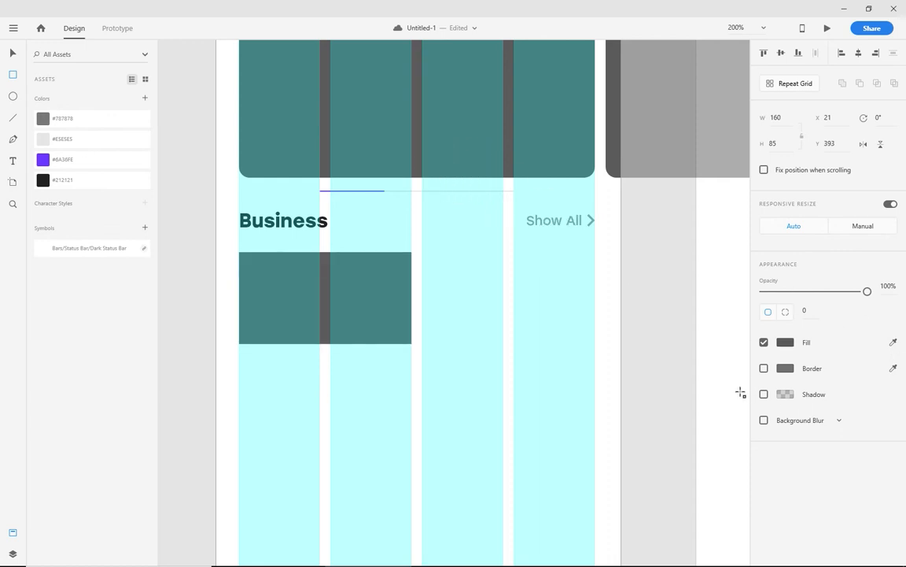
left_click(785, 343)
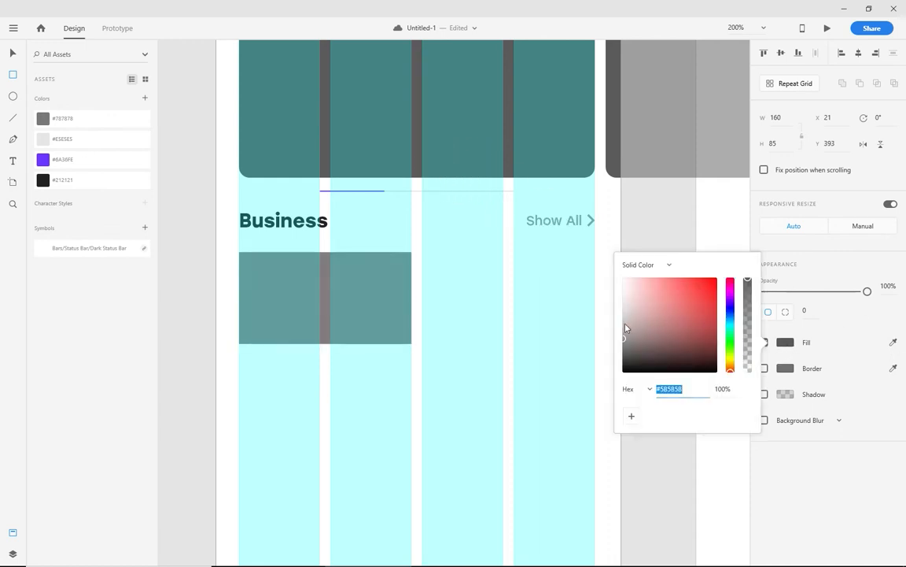
left_click_drag(602, 322, 602, 318)
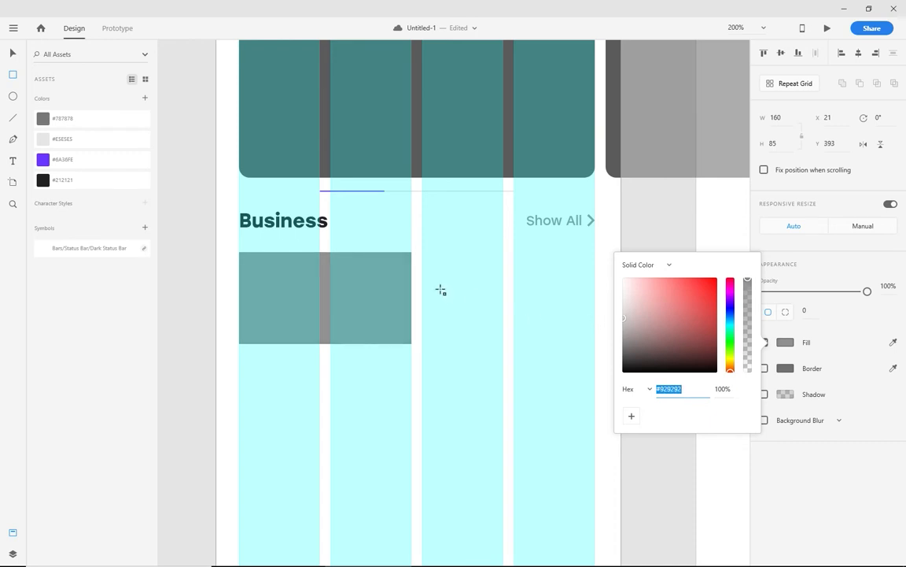
left_click(11, 52)
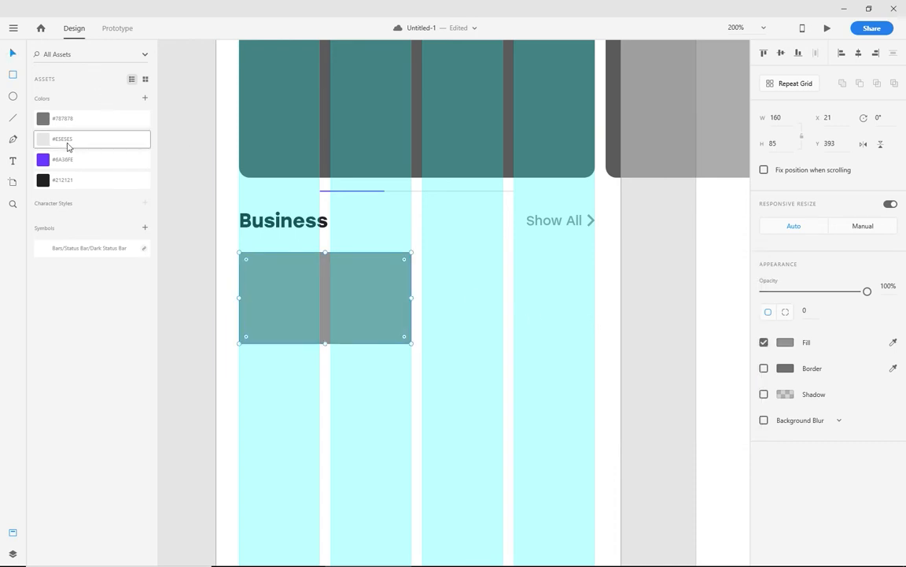
- Set the grey card's corner radius to 10
left_click(801, 312)
type("10")
key("Return")
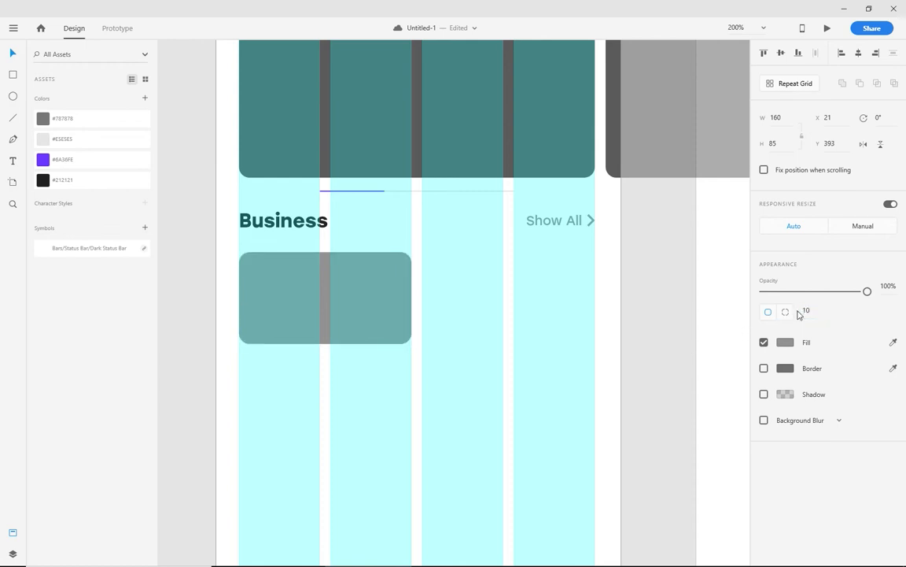
left_click(503, 312)
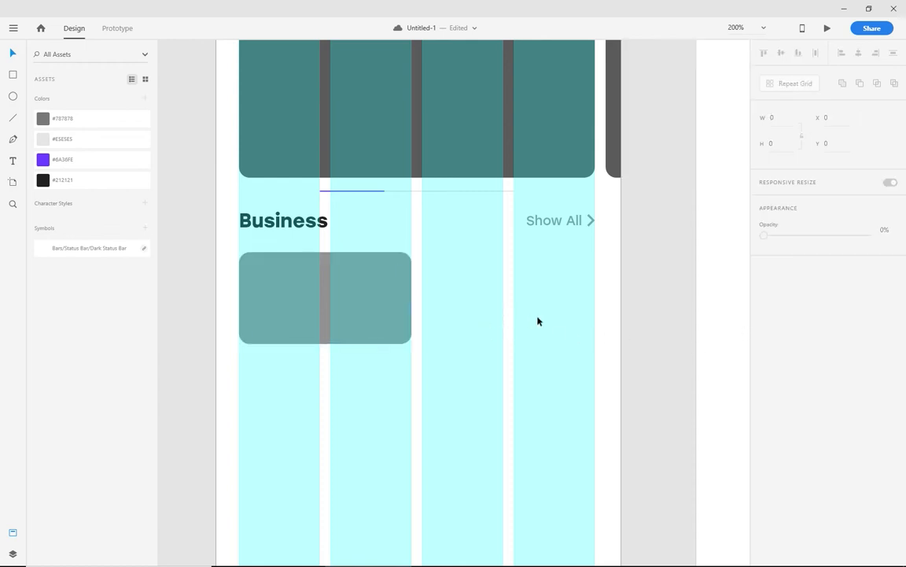
- Duplicate the grey card and place the copy beside it at X 191, Y 393, over the last two grid columns
left_click(332, 294)
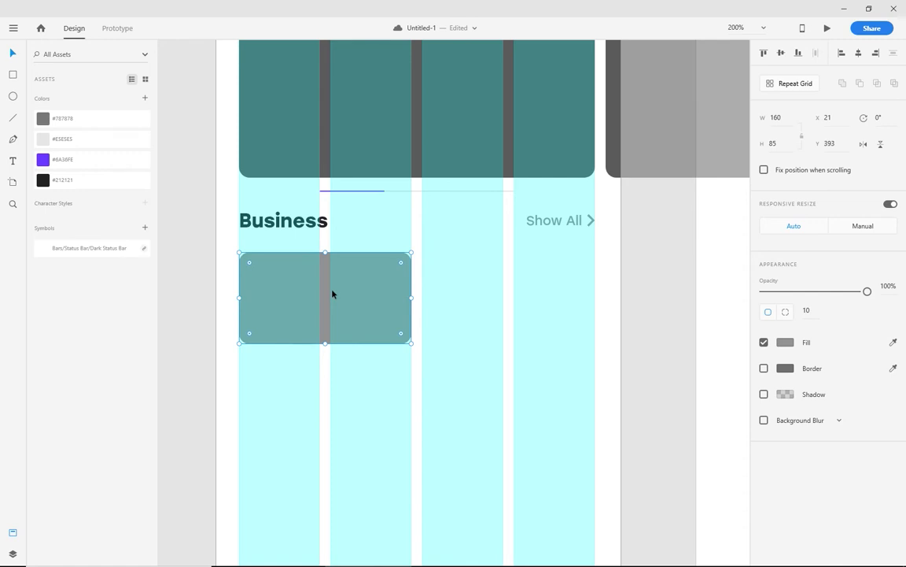
left_click_drag(323, 294, 510, 291)
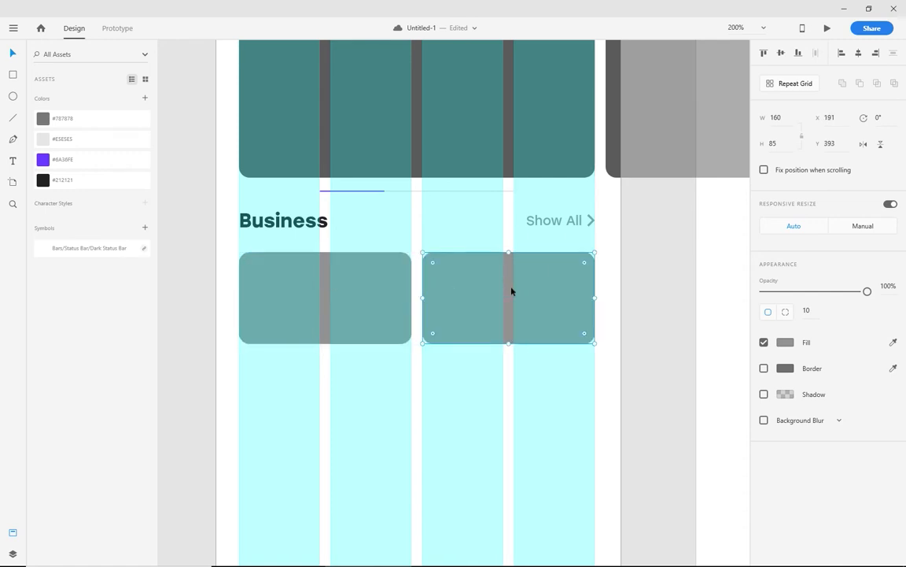
left_click(609, 347)
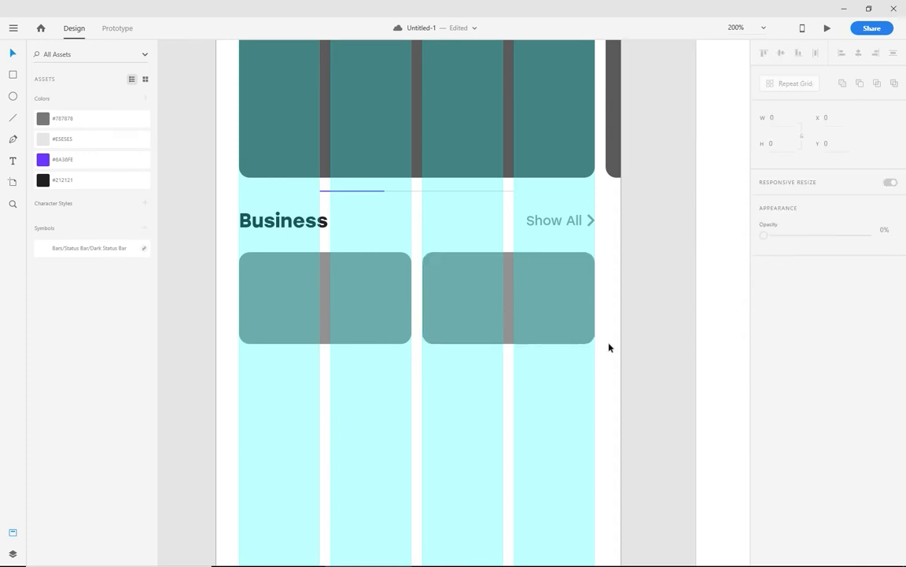
- Duplicate the second grey Business card and place the copy 10 px beyond it at X 361, Y 393, running off the artboard
left_click(512, 302)
left_click_drag(506, 301, 568, 305)
key("ctrl+z")
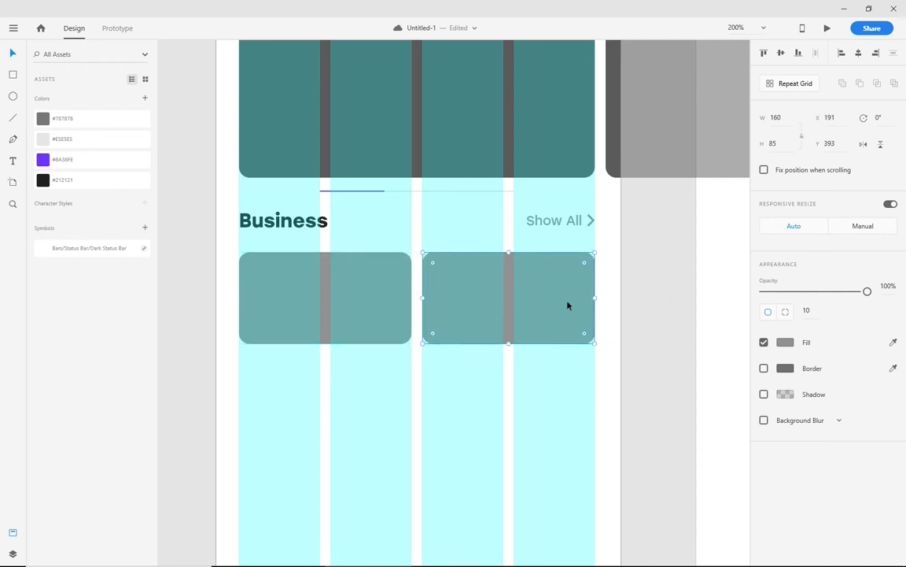
left_click_drag(510, 301, 691, 305)
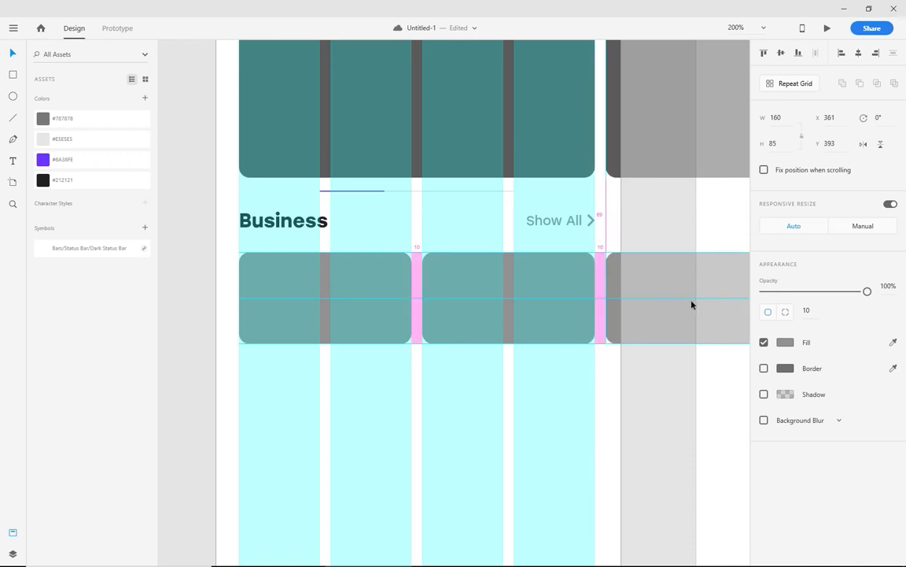
left_click_drag(692, 305, 692, 305)
left_click(620, 373)
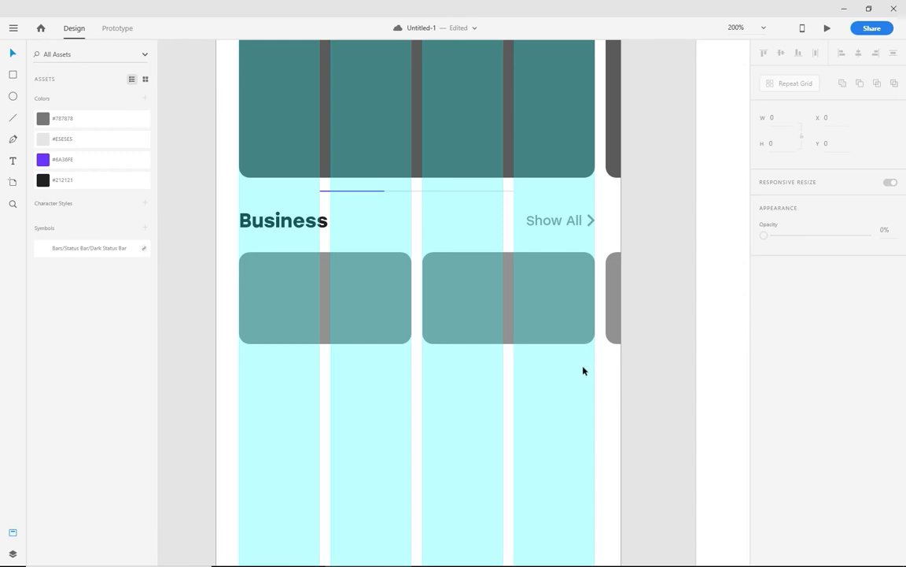
- Nudge the Business heading, Show All link and three cards down together to Y 354, and save the document
scroll(583, 370, "down", 4)
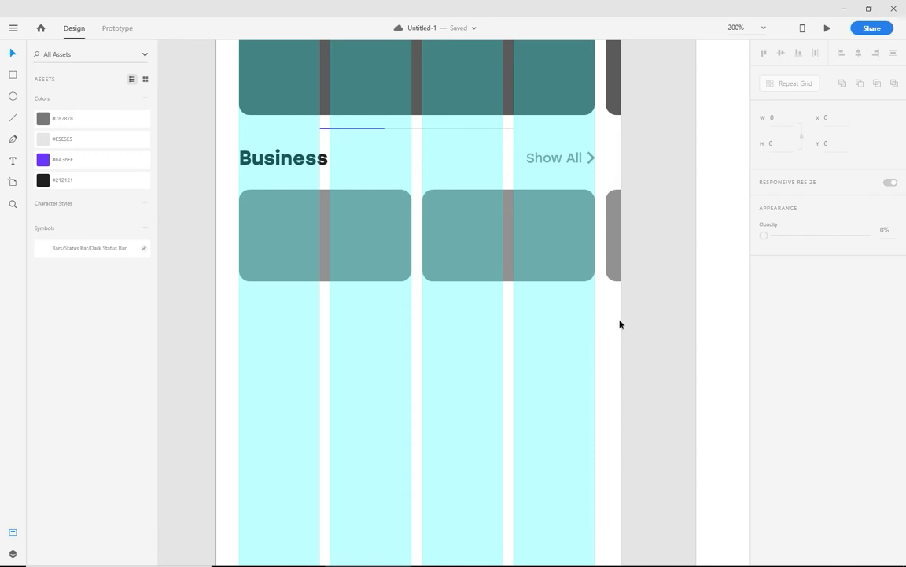
left_click_drag(644, 312, 280, 162)
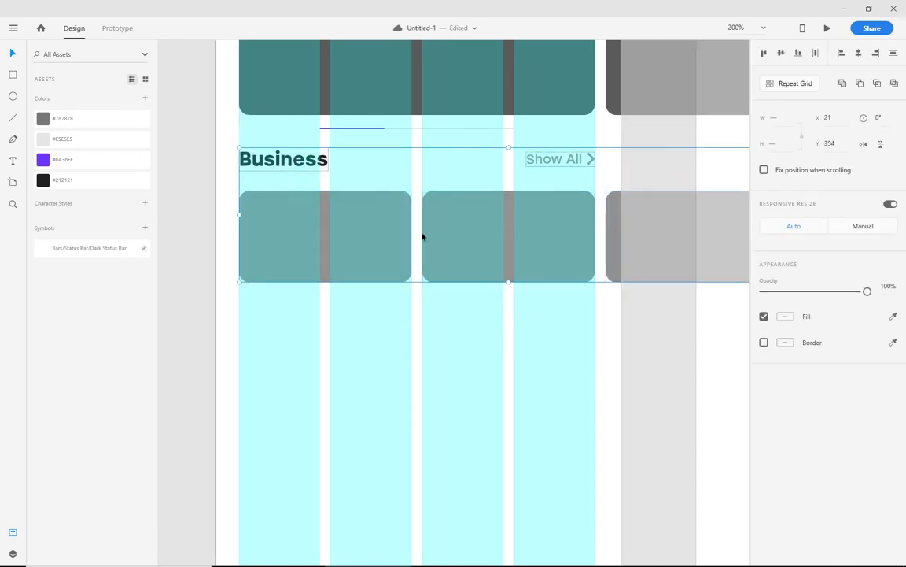
left_click(540, 335)
key("ctrl+1")
left_click_drag(506, 290, 494, 348)
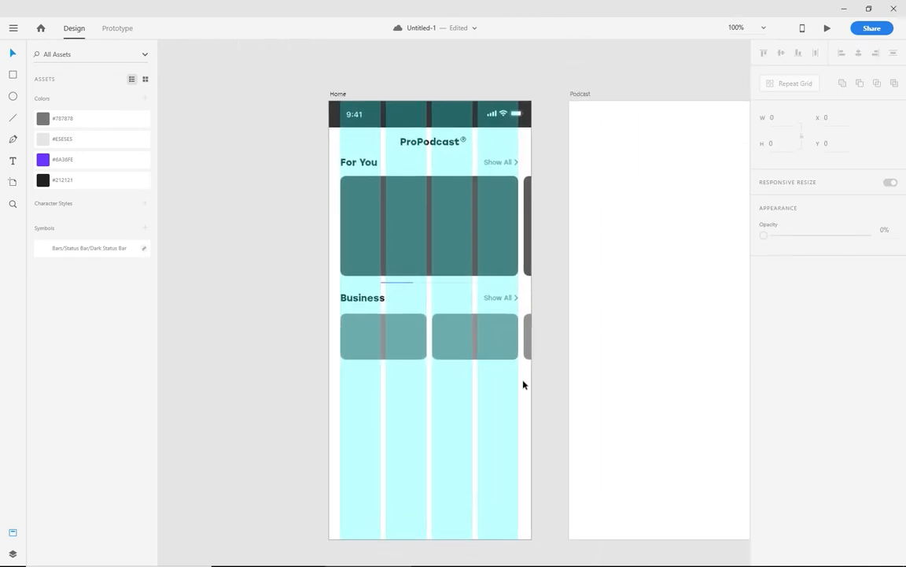
key("ctrl+2")
left_click_drag(541, 411, 528, 267)
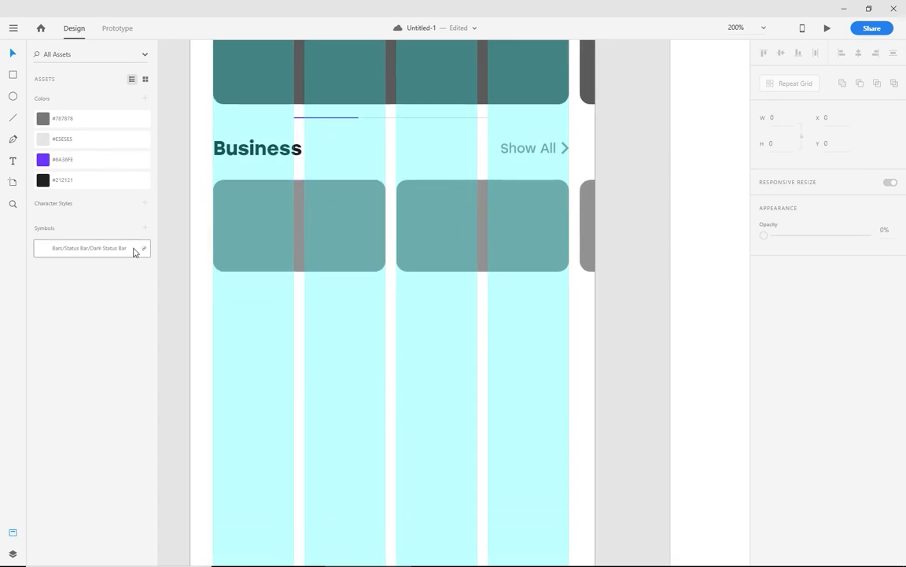
key("ctrl+s")
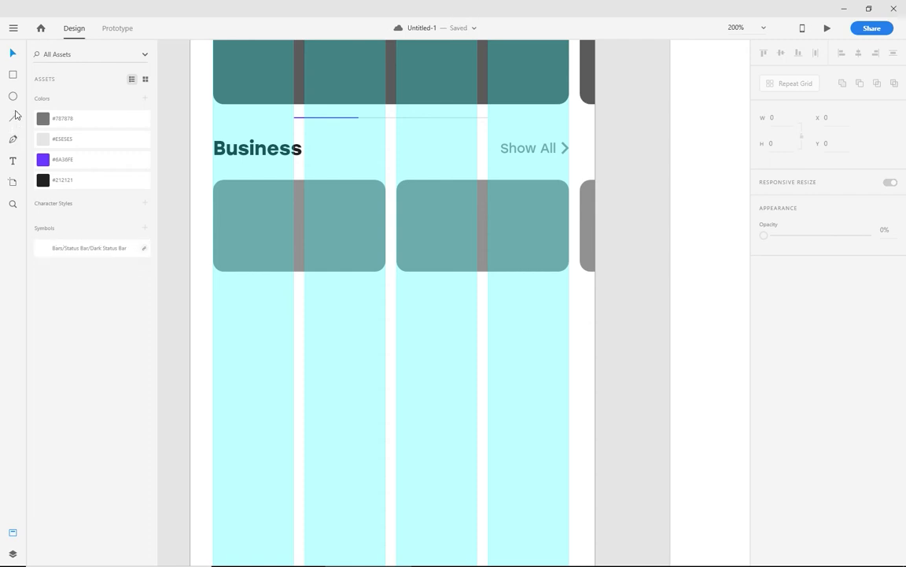
- Draw a left-aligned area text box, 160 by 31, at X 21, Y 494 below the first Business card
left_click(14, 161)
left_click_drag(213, 285, 386, 320)
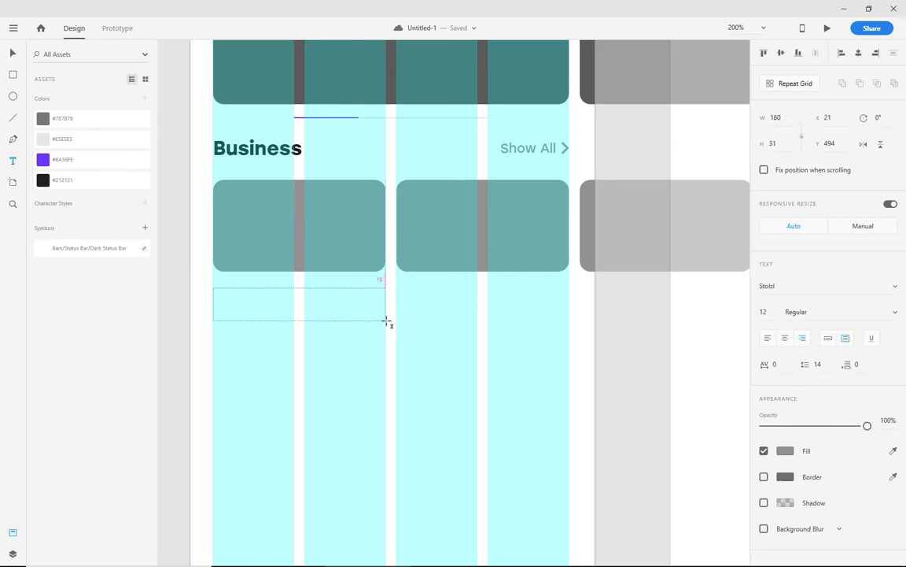
left_click_drag(385, 321, 385, 320)
left_click(766, 339)
- Try the Roboto font at size 14 for the new text box
left_click(784, 285)
type("Roboto")
key("Return")
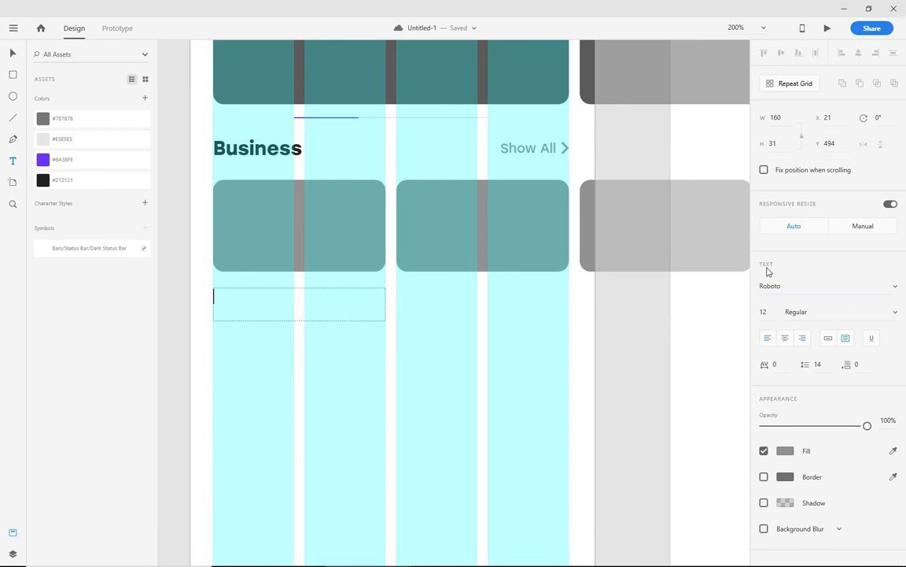
left_click(768, 311)
type("14")
key("Return")
left_click(810, 311)
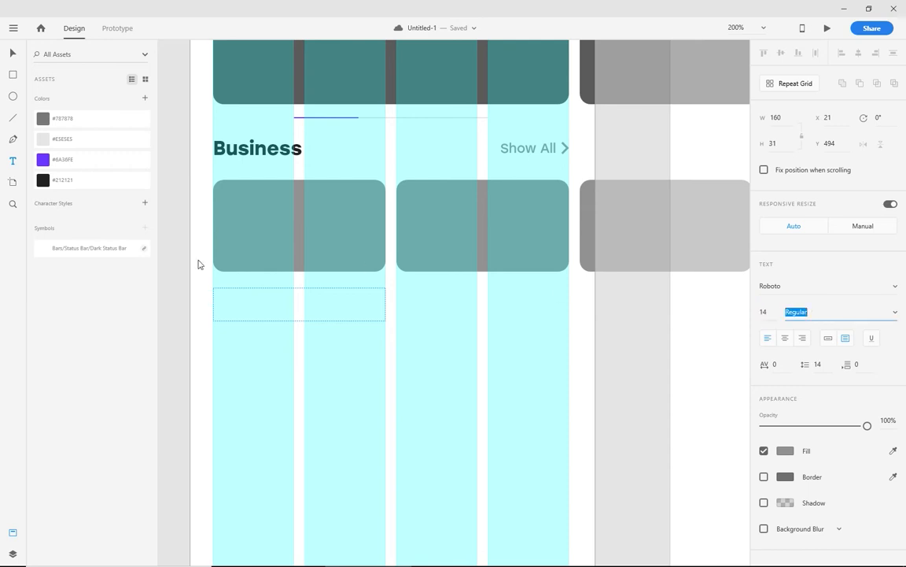
- Enter "This is my first title" in the text box below the first card and colour it #212121
left_click(264, 303)
type("This is my first title")
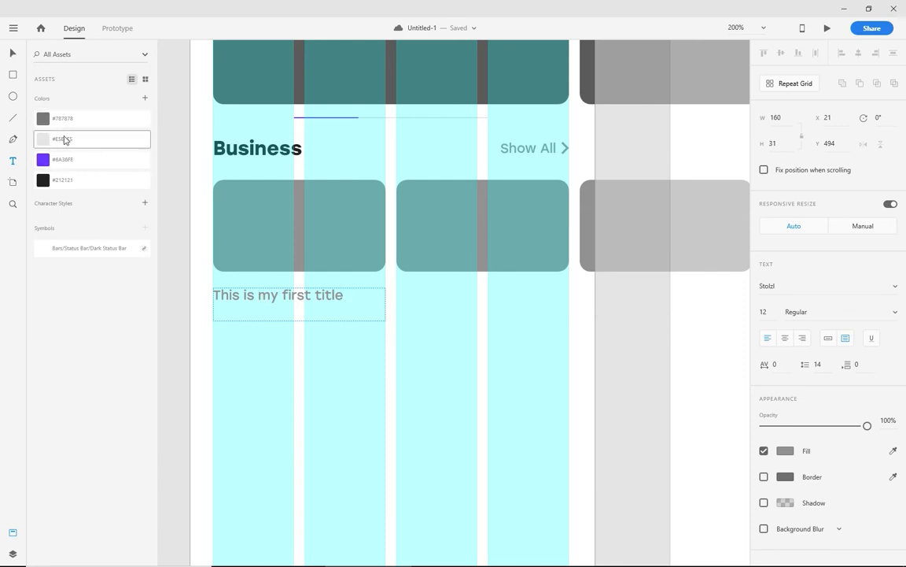
left_click(62, 186)
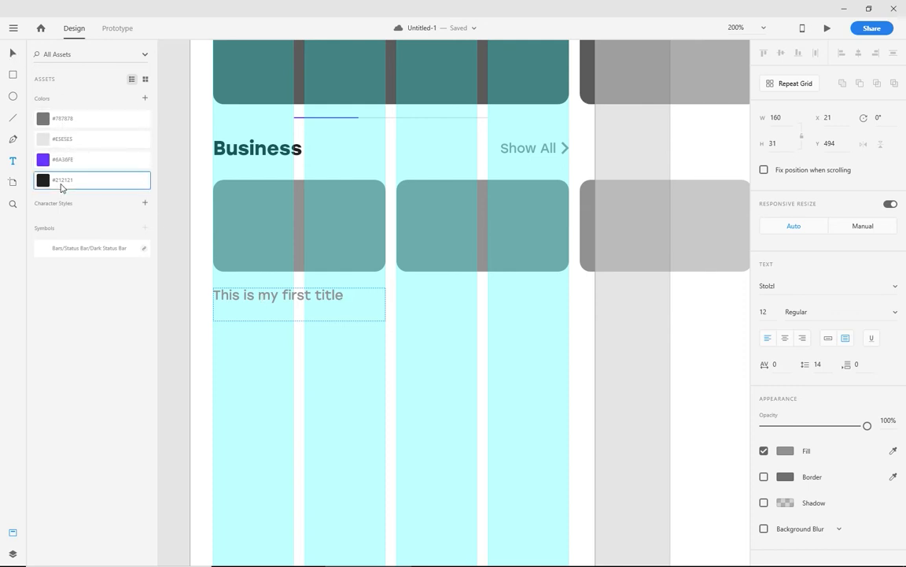
key("ctrl+a")
left_click(46, 182)
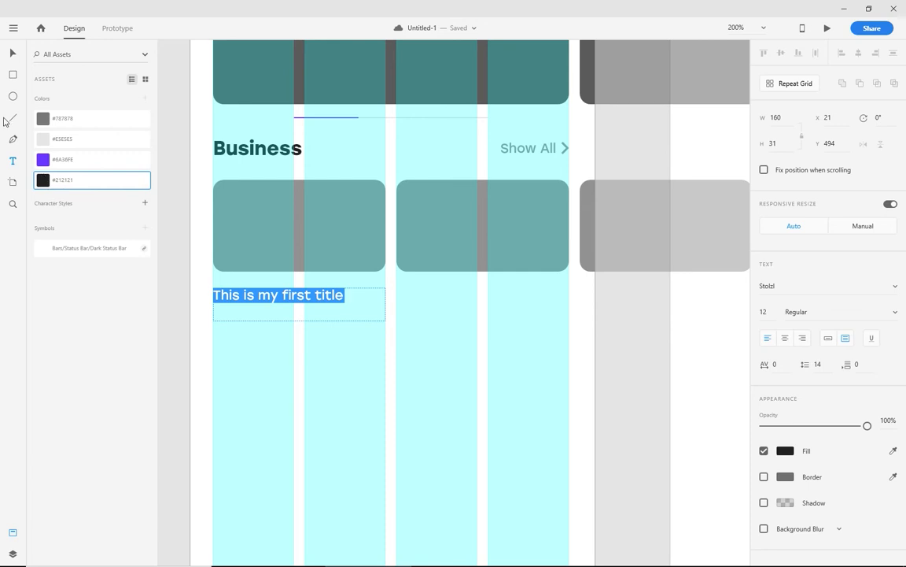
left_click(11, 55)
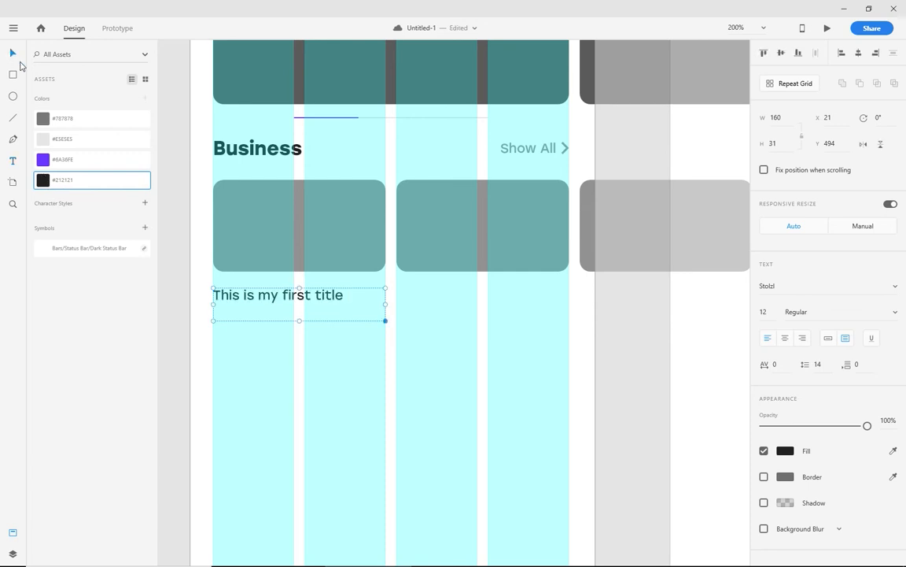
- Move the title closer to the card at Y 488 and reduce its text box height to 14
left_click(375, 351)
left_click_drag(303, 304, 306, 303)
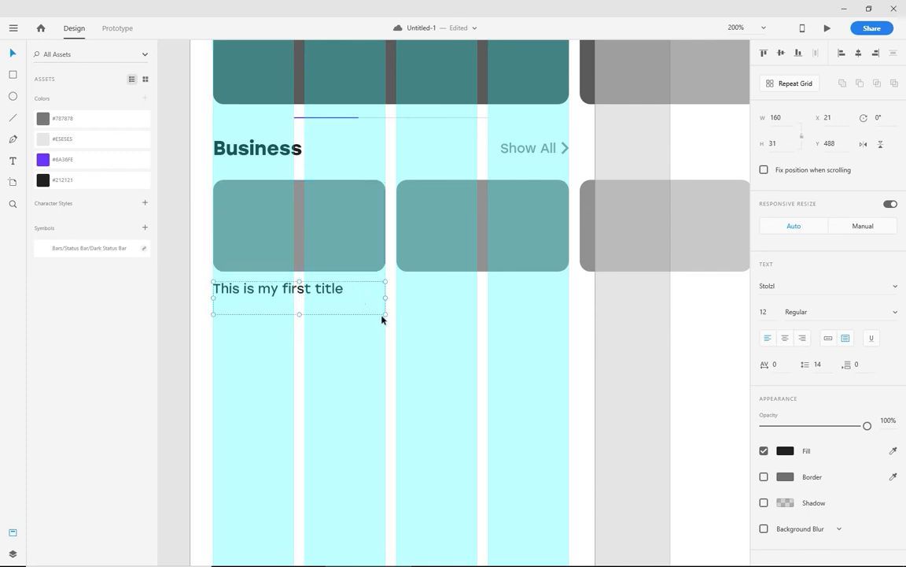
left_click(417, 344)
left_click(311, 299)
left_click_drag(299, 315, 304, 295)
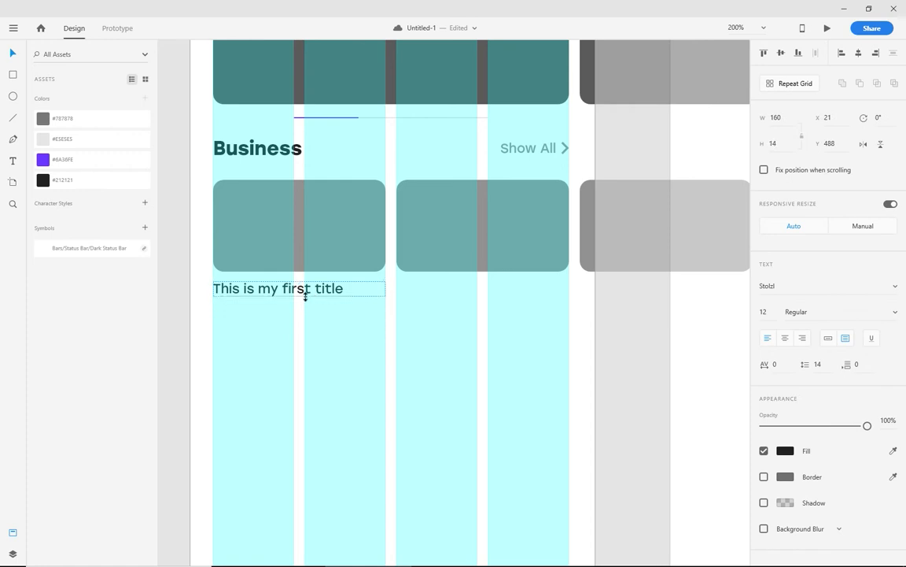
left_click(380, 331)
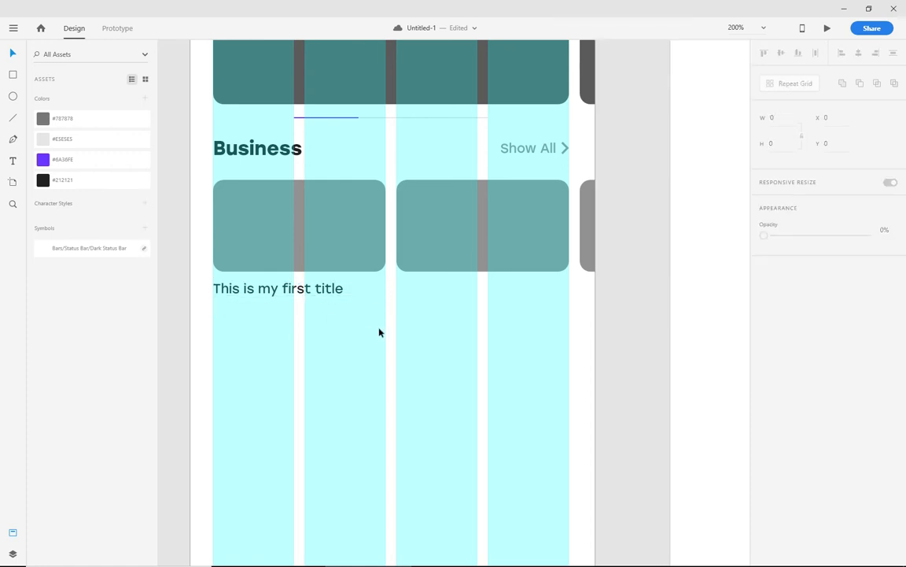
- Try a duplicate of the title directly beneath it at Y 505 and delete the copy
left_click(319, 296)
left_click_drag(318, 296, 318, 315)
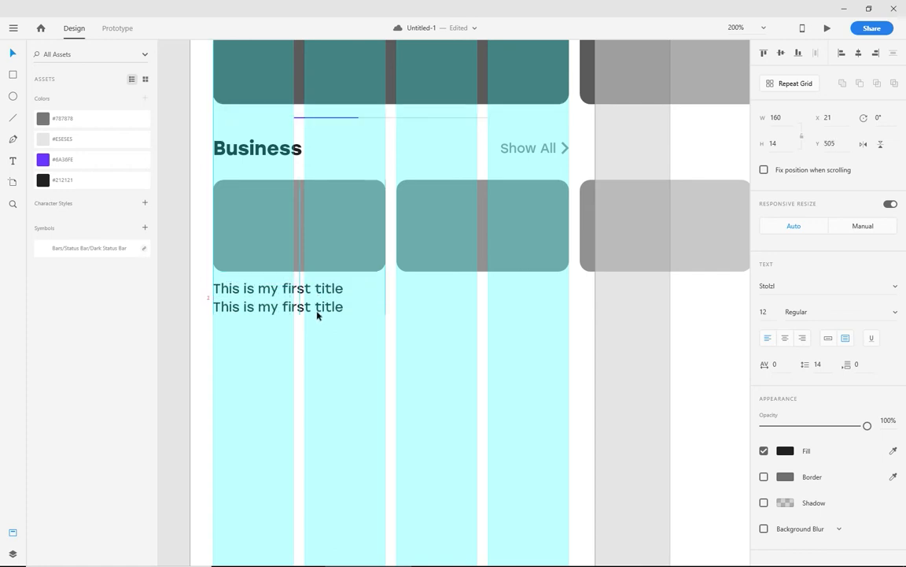
key("Delete")
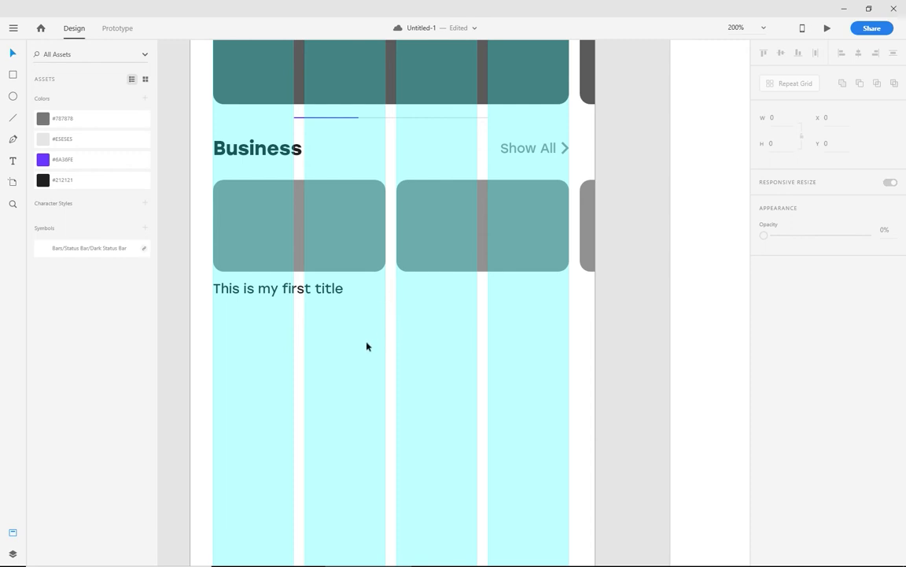
- Hide the layout grid on the Home artboard
key("ctrl+minus")
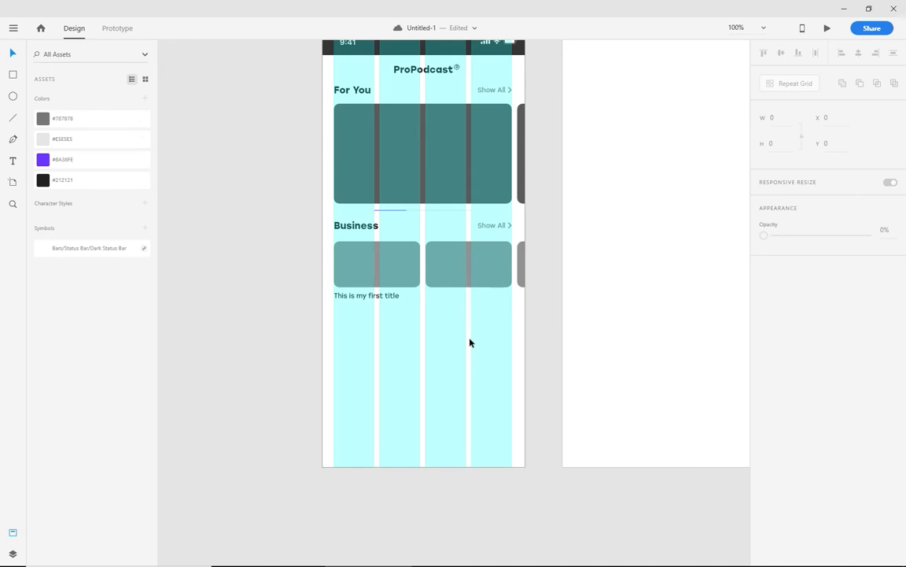
left_click(519, 322)
left_click(764, 377)
left_click(539, 328)
- Fill the first For You banner with the podcaster-at-microphone photo and the second with the photo of two men at a blackboard
scroll(538, 327, "up", 2)
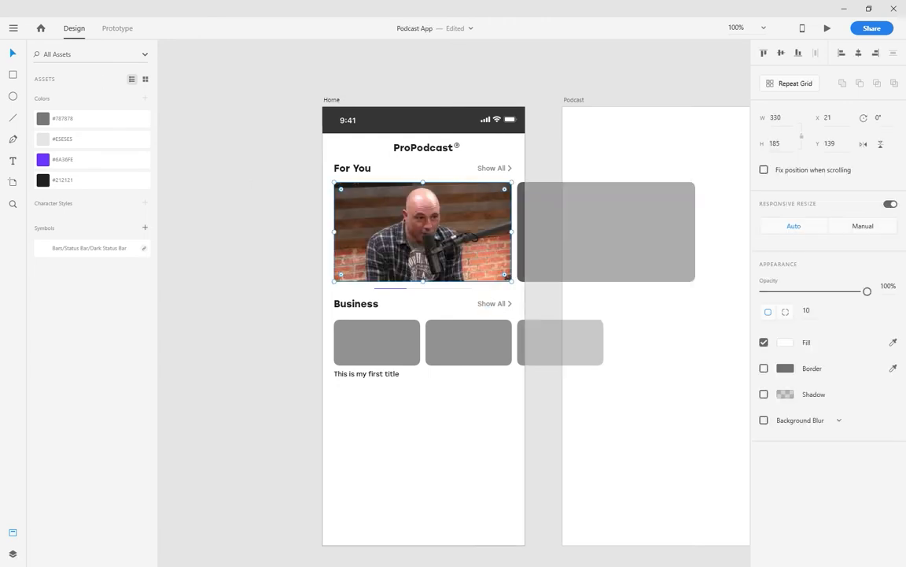
left_click_drag(504, 201, 527, 222)
left_click(259, 220)
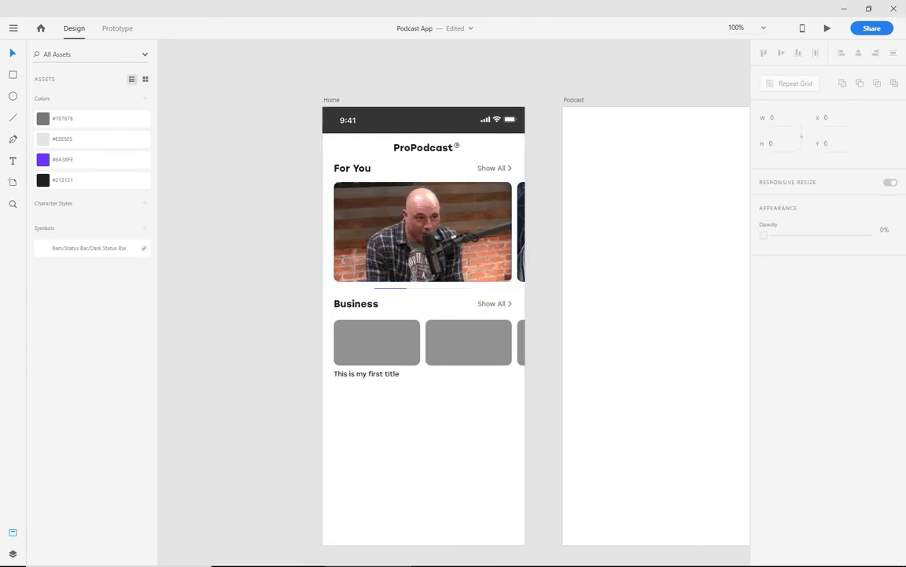
- Fill the three Business cards, in order, with the GaryVee, Marketing School and Mixergy images from the photos folder
left_click_drag(413, 314, 377, 340)
left_click(520, 381)
mouse_move(396, 561)
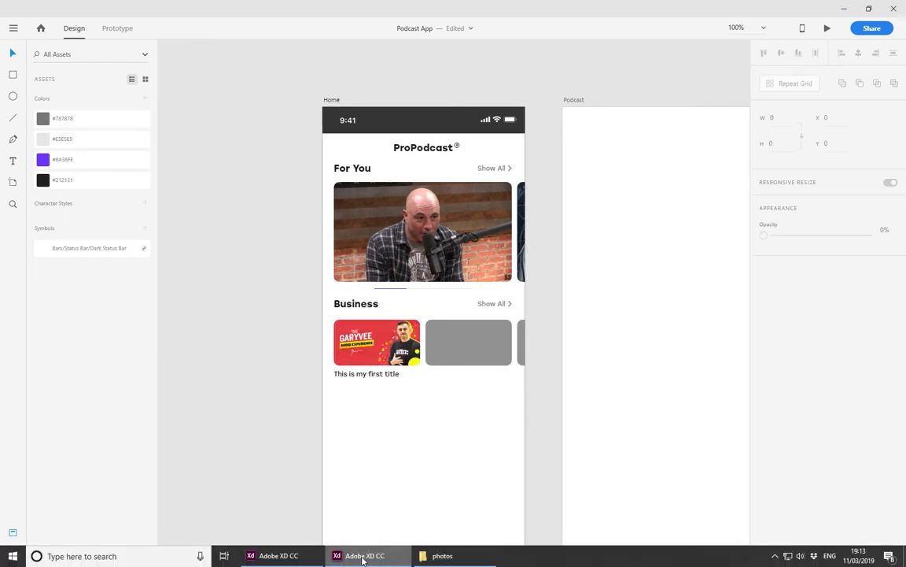
left_click_drag(457, 312, 466, 339)
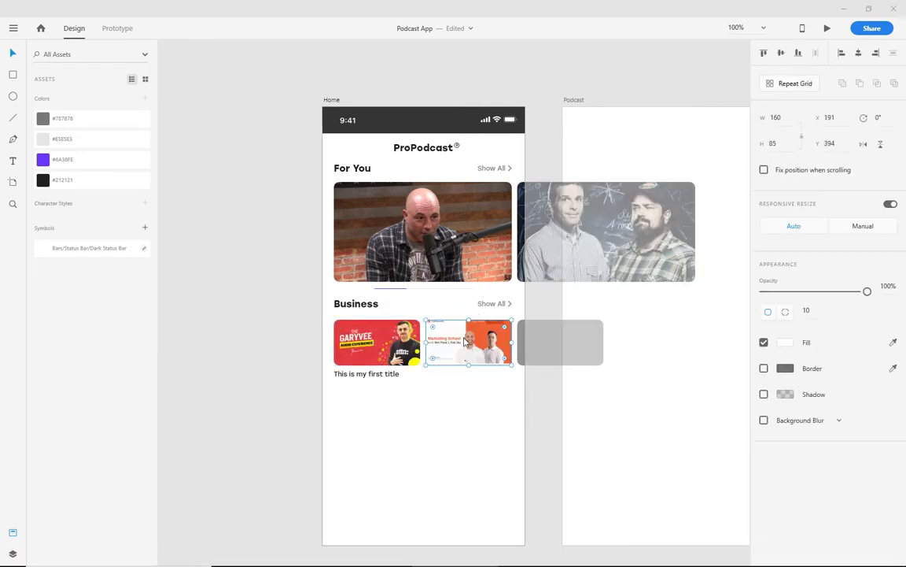
left_click_drag(504, 303, 520, 343)
- Replace the first card's title with "The GaryVee Audio Experience" and fit its text box to two lines
scroll(451, 421, "up", 3)
left_click_drag(449, 450, 474, 324)
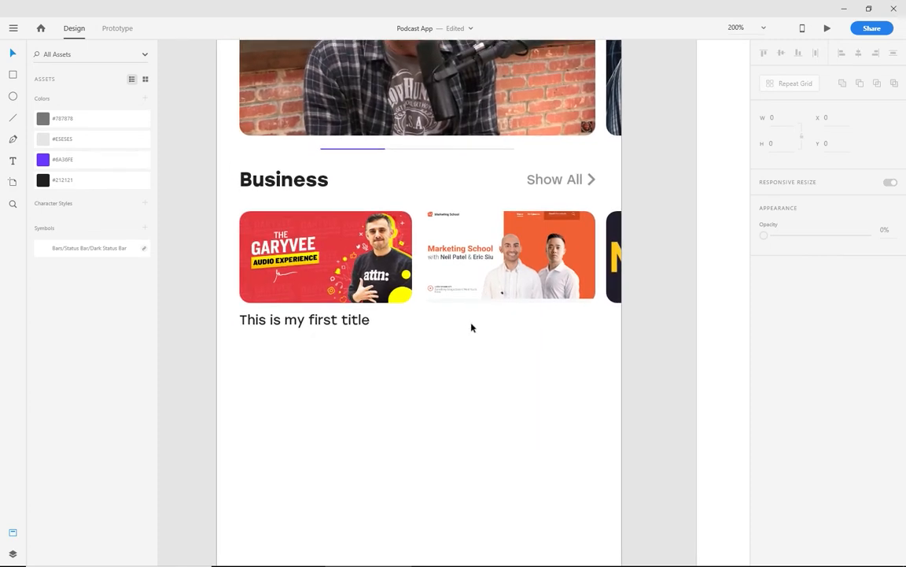
double_click(323, 320)
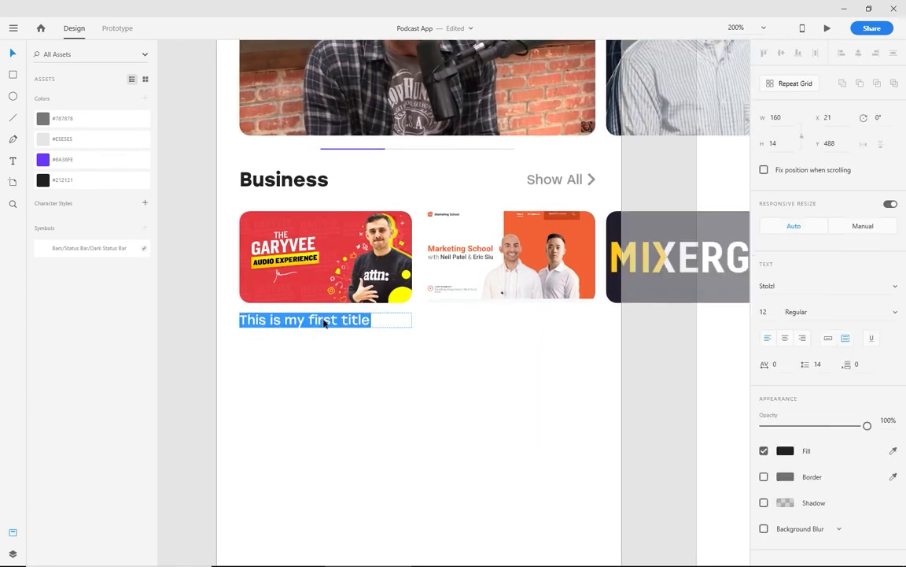
type("The ")
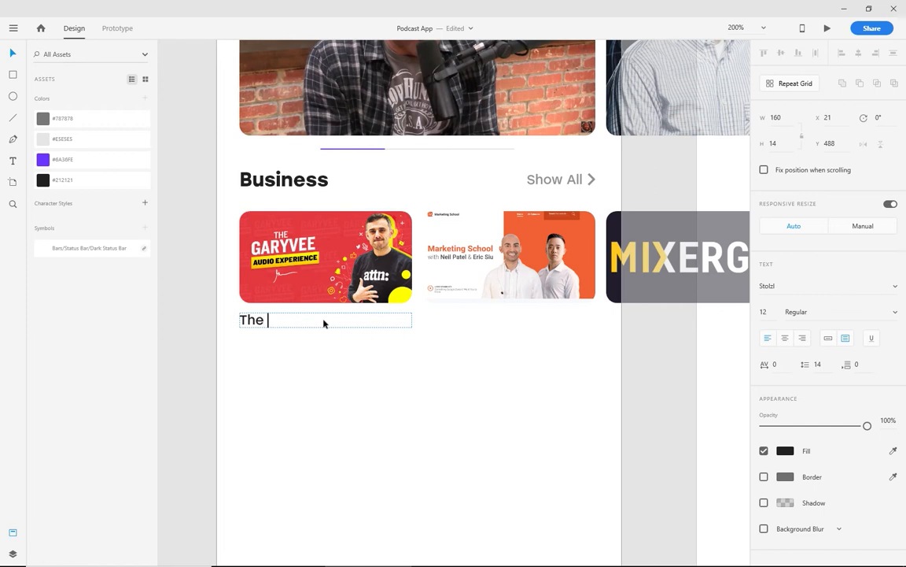
type("GaryVee Audio Expe")
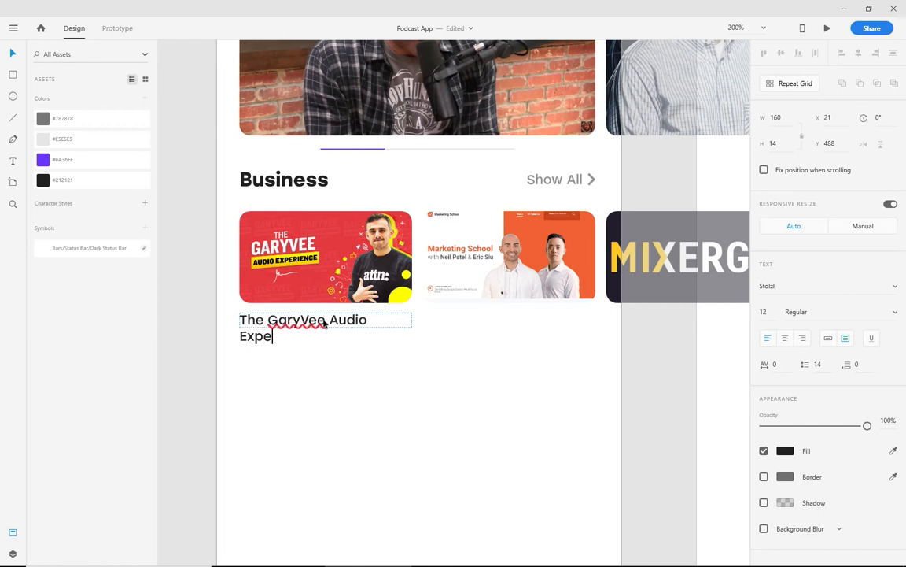
type("rience")
left_click(10, 53)
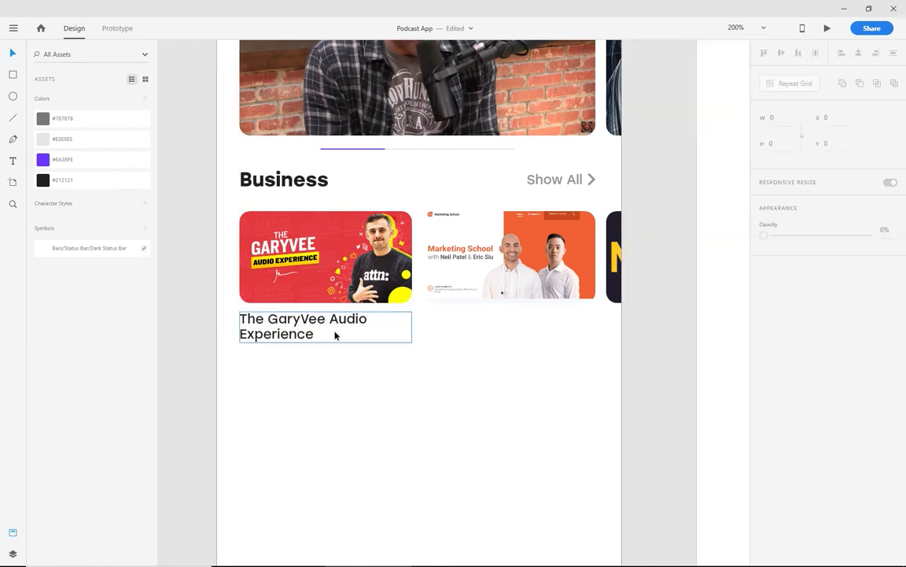
- Duplicate the title just below at Y 517, colour the copy #787878 and change its text to "Gary Caynerchuk"
key("ctrl+d")
left_click(63, 118)
double_click(314, 366)
type("Gary Caynerchuk")
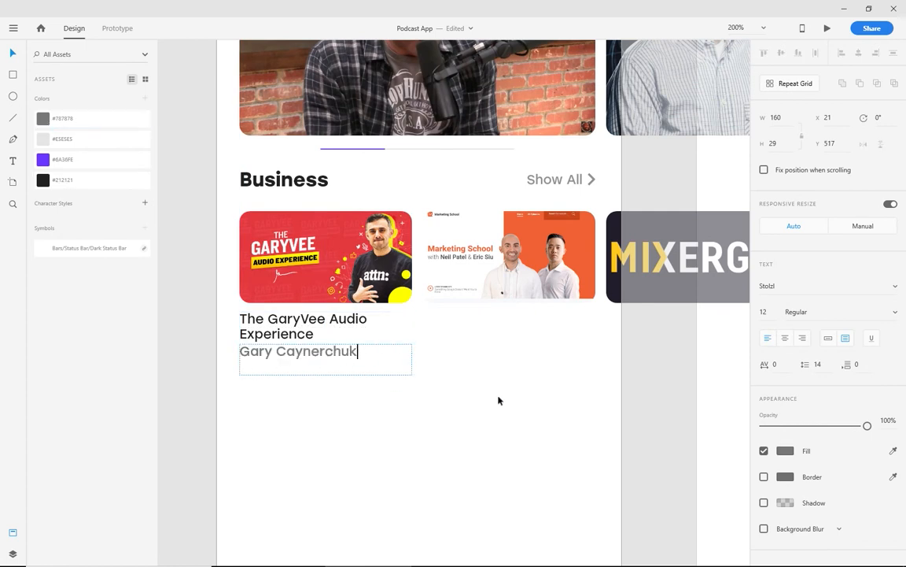
- Set the author line's font size to 10, reduce its box height to 16 and place it at Y 515 under the title
left_click(763, 312)
type("10")
key("Return")
left_click_drag(327, 374, 326, 362)
left_click(371, 413)
scroll(361, 348, "up", 5)
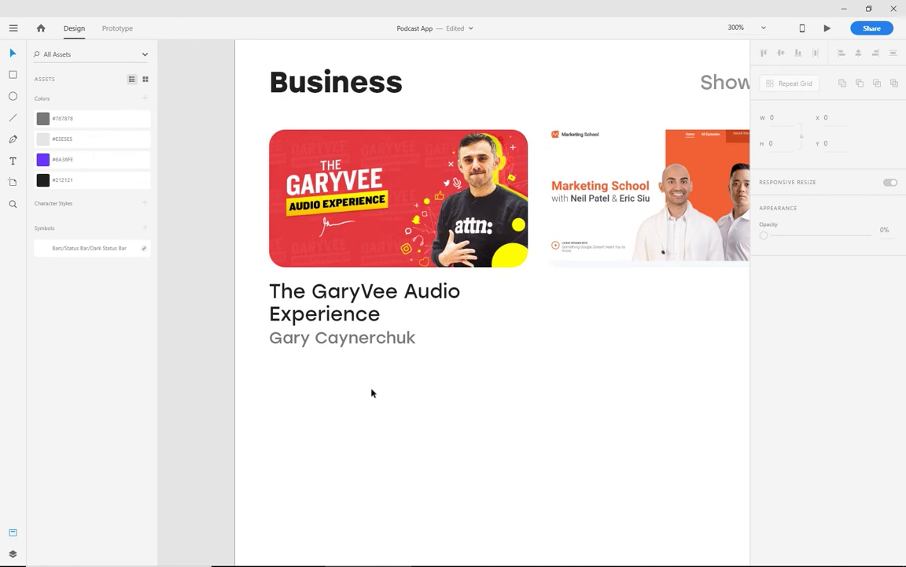
left_click(236, 349)
double_click(259, 350)
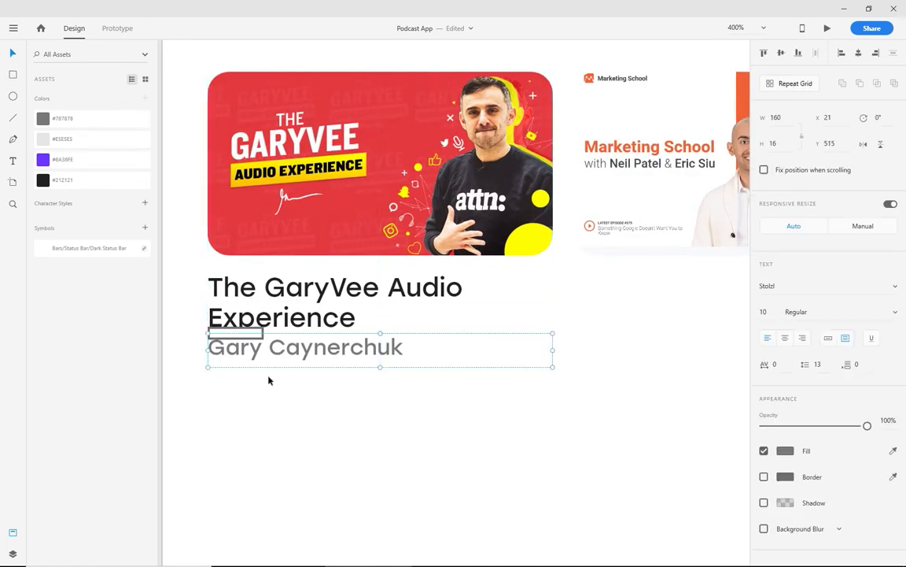
left_click(269, 378)
- Duplicate the title and author line together and place the copies under the Marketing School card at X 191, Y 485
scroll(429, 371, "down", 5)
left_click_drag(429, 370, 334, 440)
left_click(276, 362)
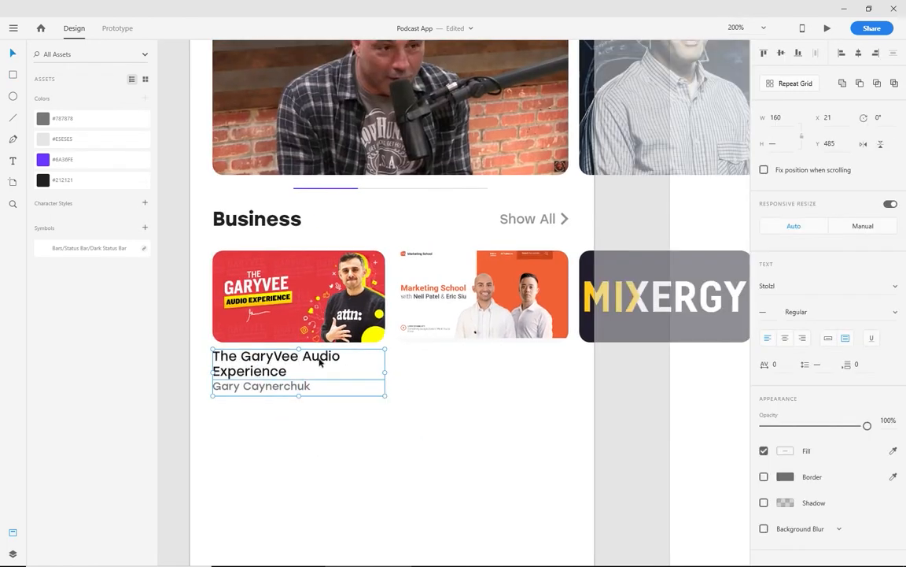
- Title the second Business card "Marketing School - Digital Marketing and..." and change its author line to "Neil Patel & Eric Siu"
double_click(501, 367)
key("ctrl+a")
type("Marketing School - Digital M")
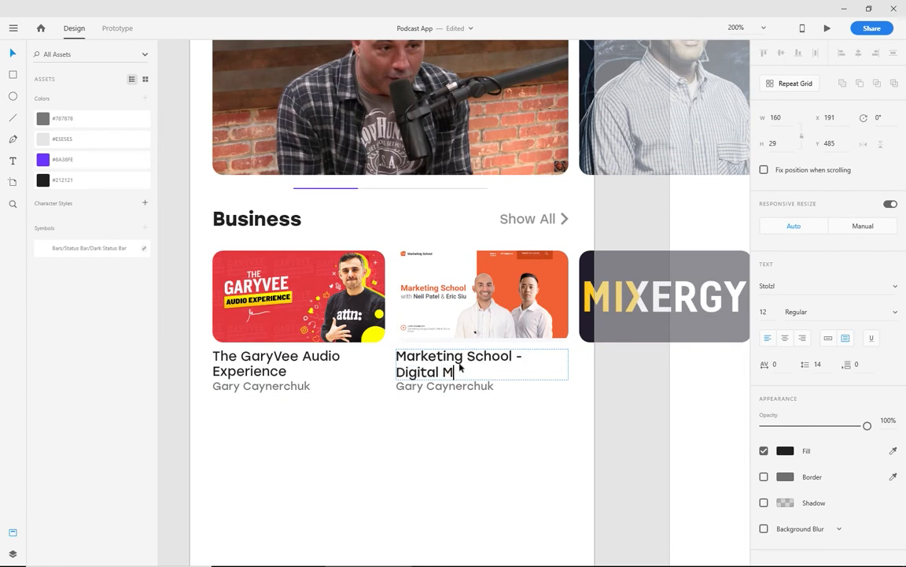
double_click(479, 384)
key("ctrl+a")
type("Neil Patel & Eric Siu")
left_click(384, 428)
- Change the font of the titles and author lines under the first two Business cards to Roboto
left_click(267, 363)
left_click(767, 285)
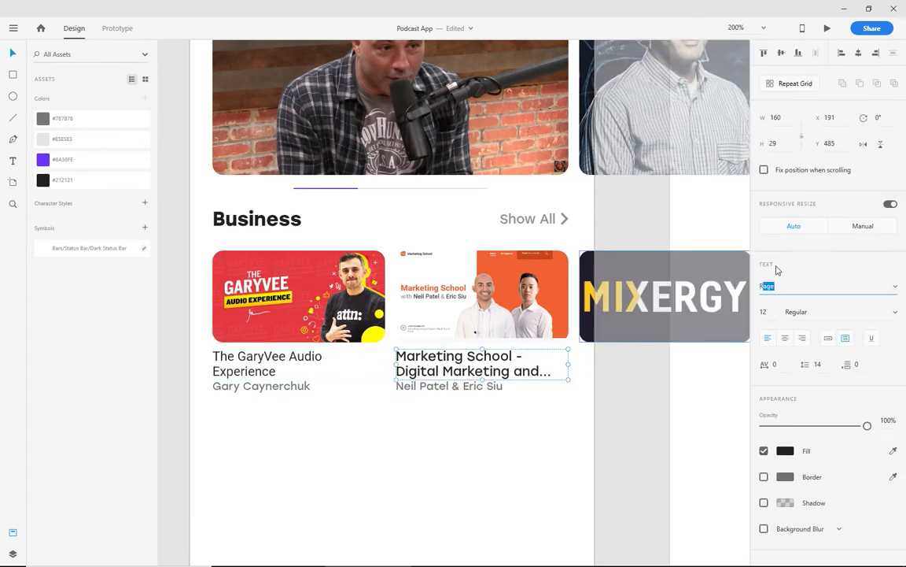
left_click(249, 451)
left_click(262, 385)
left_click(449, 385)
left_click(809, 285)
key("Escape")
- Add a title "Mixergy" and an author line "Name" under the third Business card
key("ctrl+plus")
scroll(578, 328, "up", 2)
scroll(546, 339, "right", 3)
scroll(464, 440, "down", 4)
left_click_drag(464, 440, 593, 358)
type("Mixergy")
double_click(587, 390)
type("Name")
key("Escape")
left_click(584, 413)
- Draw a horizontal divider line 330 wide beneath the Business cards' author lines, spanning the content width
scroll(585, 413, "up", 2)
scroll(534, 459, "down", 2)
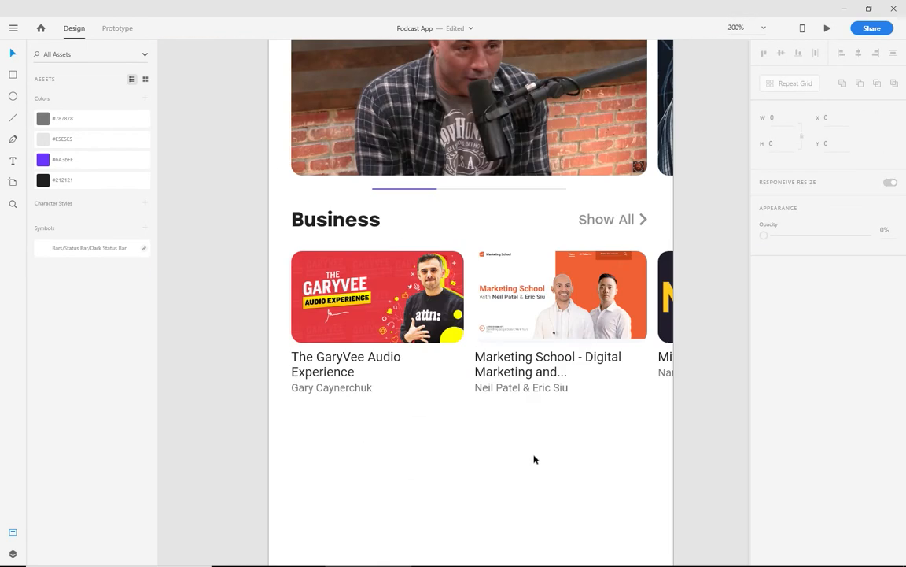
scroll(534, 458, "down", 1)
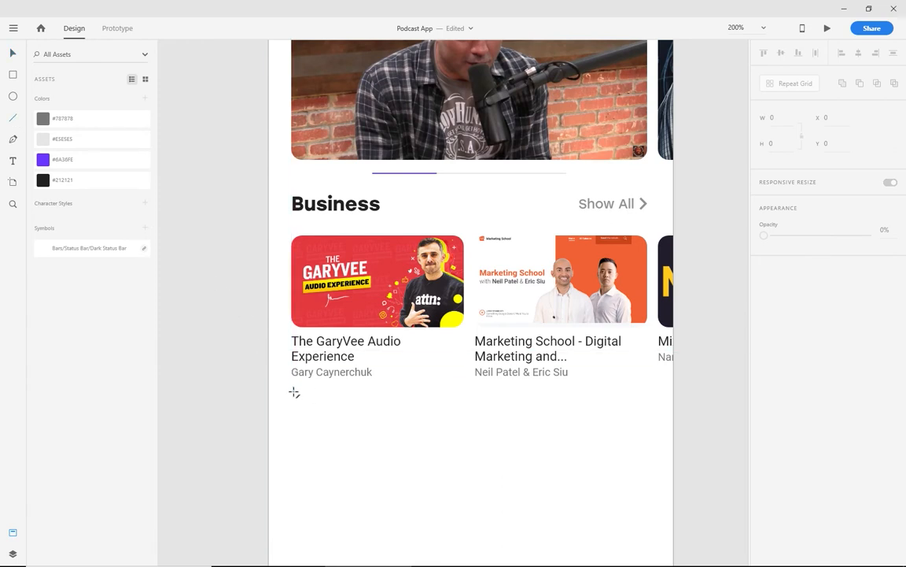
left_click_drag(293, 391, 516, 405)
left_click_drag(622, 404, 648, 400)
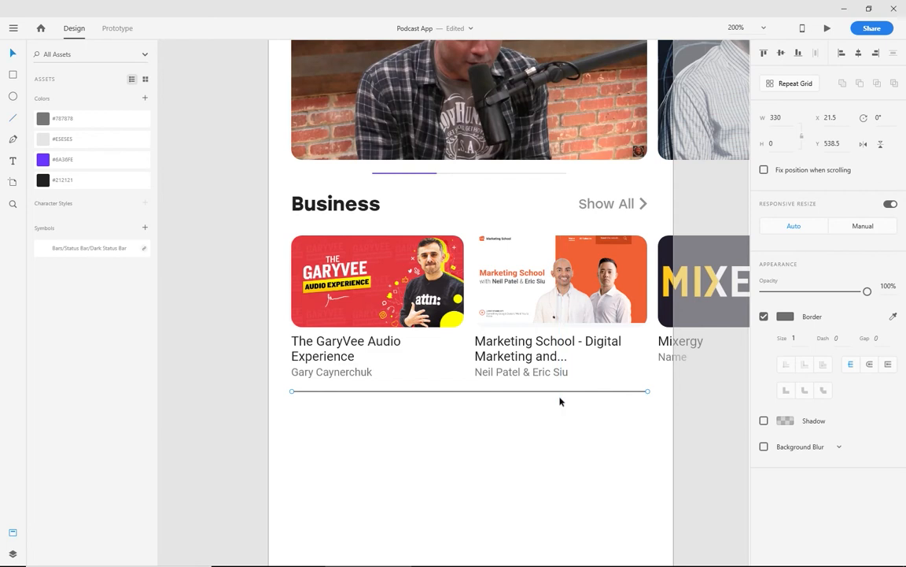
- Nudge the divider line down to Y 543.5 and colour it #E5E5E5
key("Down")
key("Down")
key("Down")
key("Down")
key("Down")
key("Down")
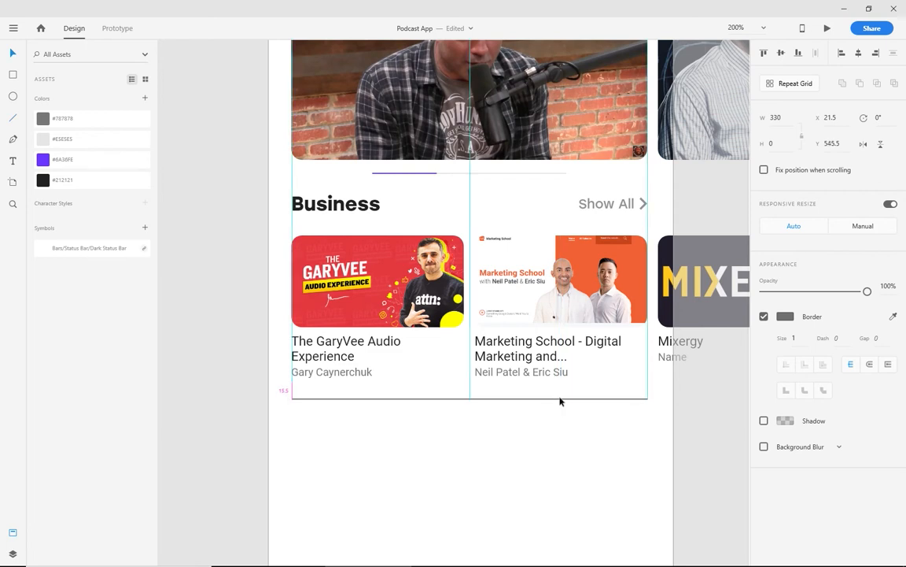
key("Up")
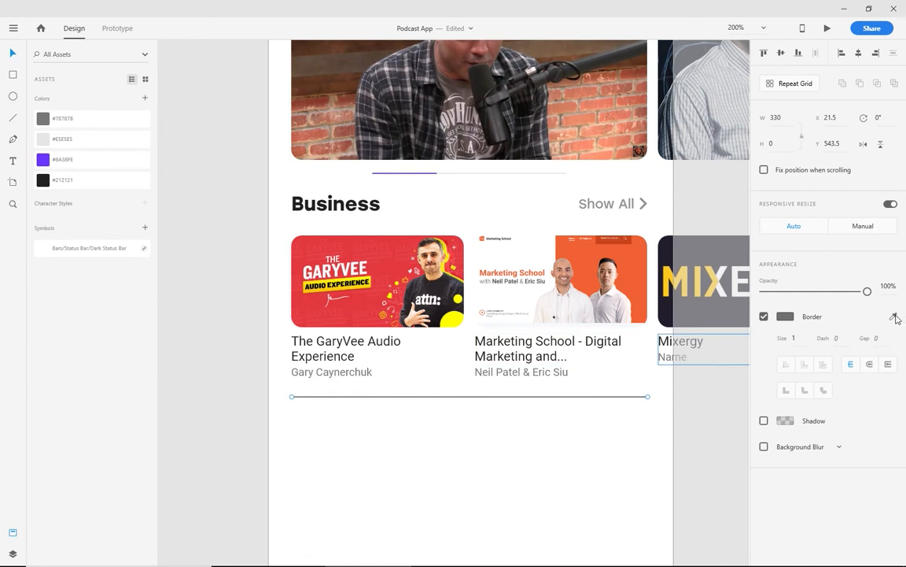
left_click(65, 138)
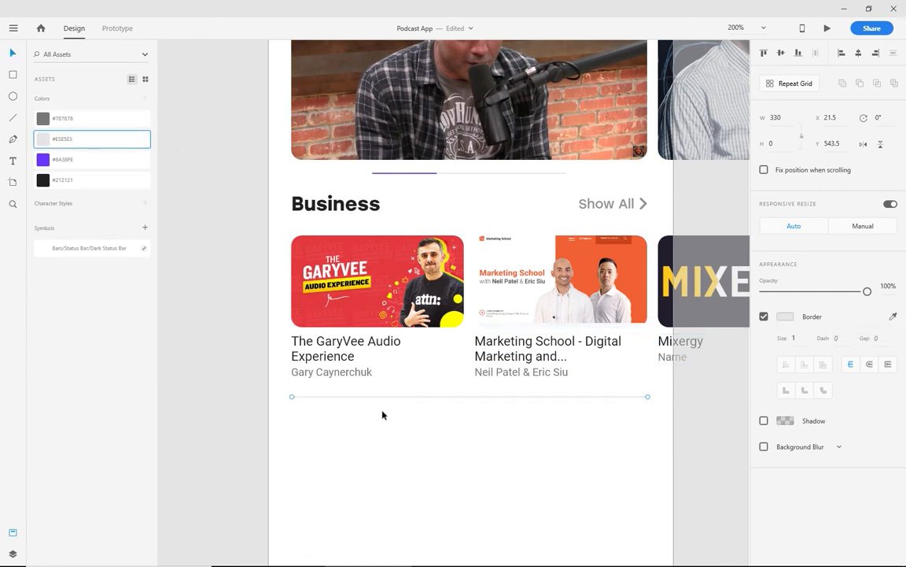
left_click(430, 431)
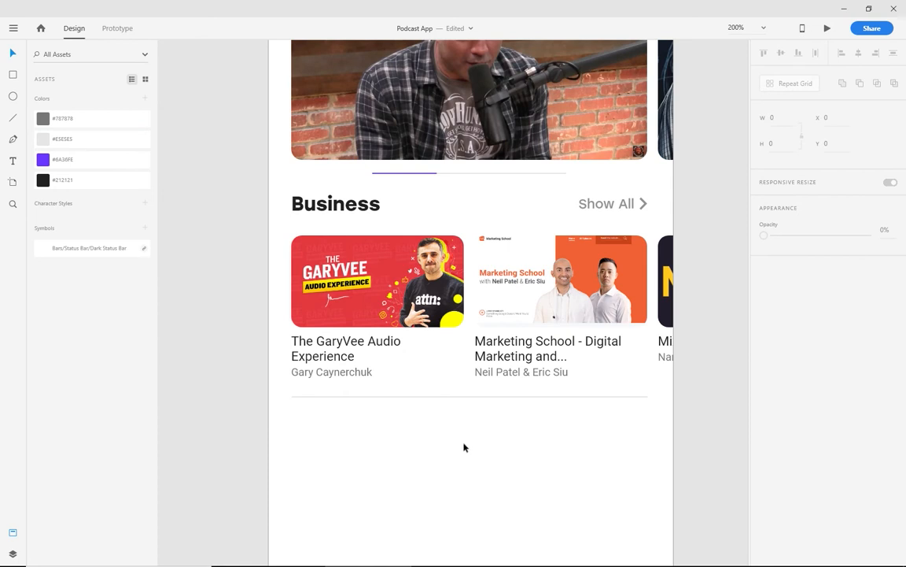
- Repeat the Business section with its divider in a three-row repeat grid and extend the Home artboard to about 968 high
key("ctrl+1")
left_click_drag(483, 444, 453, 469)
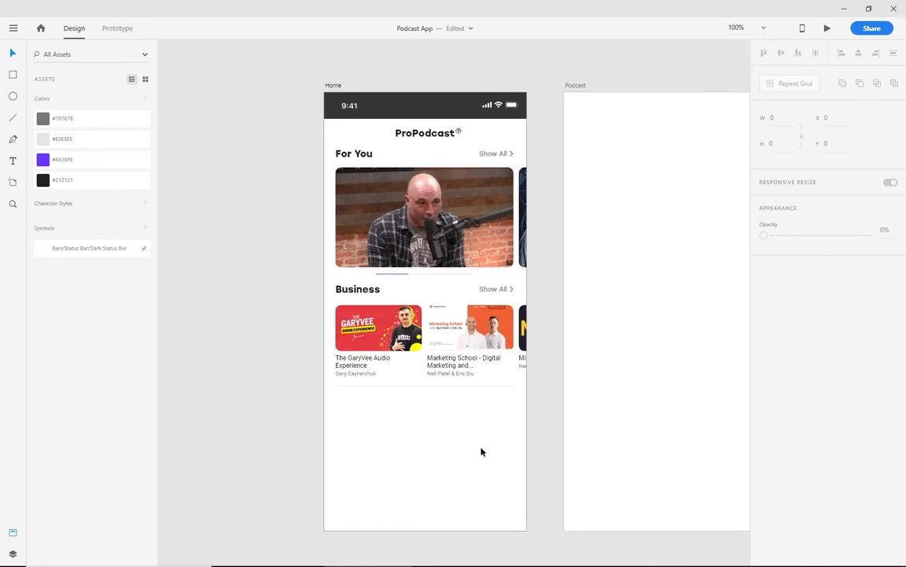
left_click_drag(325, 421, 559, 295)
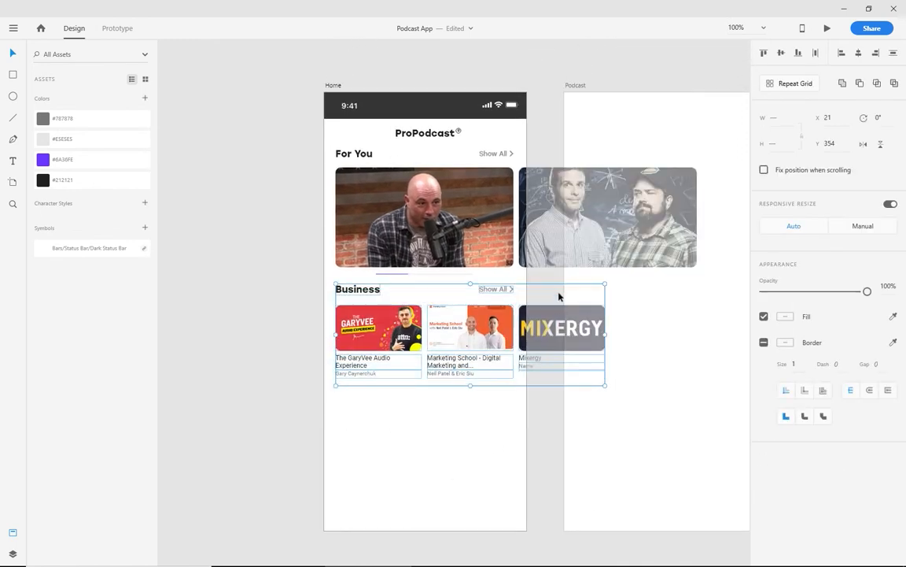
left_click(783, 88)
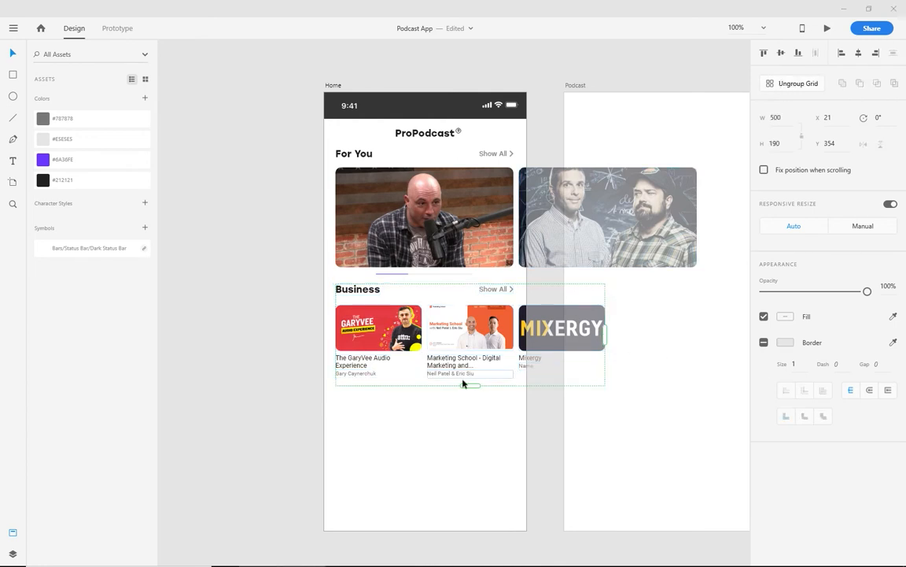
left_click_drag(465, 386, 470, 544)
scroll(474, 510, "down", 3)
left_click_drag(468, 433, 463, 501)
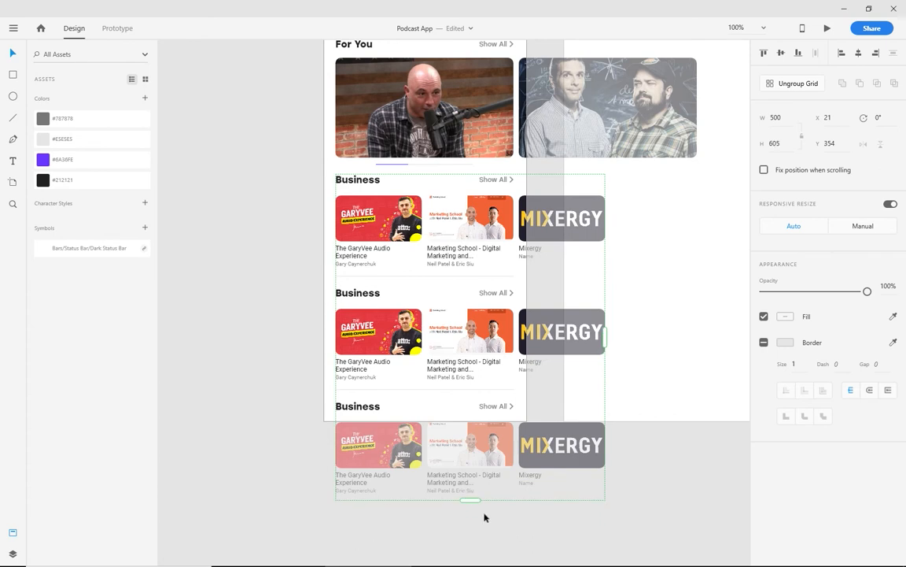
left_click(541, 533)
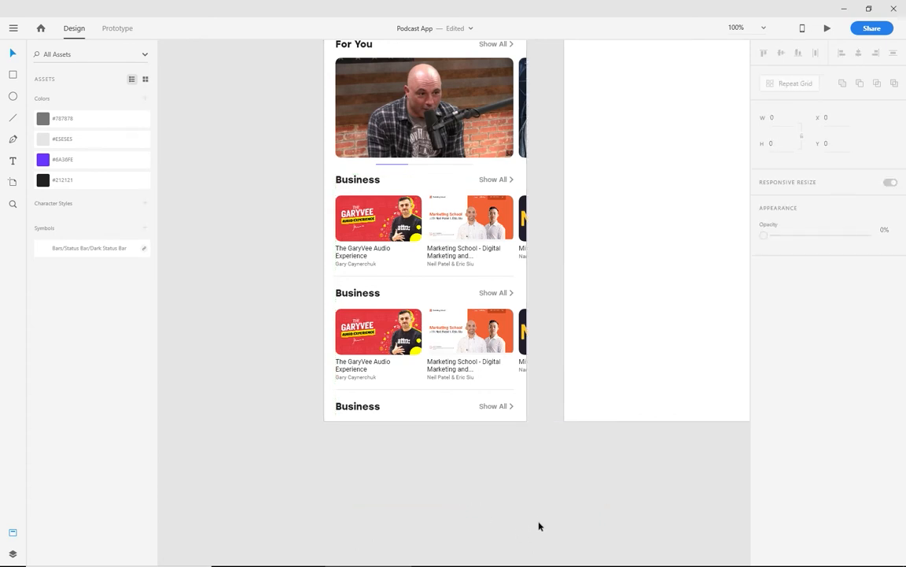
left_click_drag(425, 421, 427, 502)
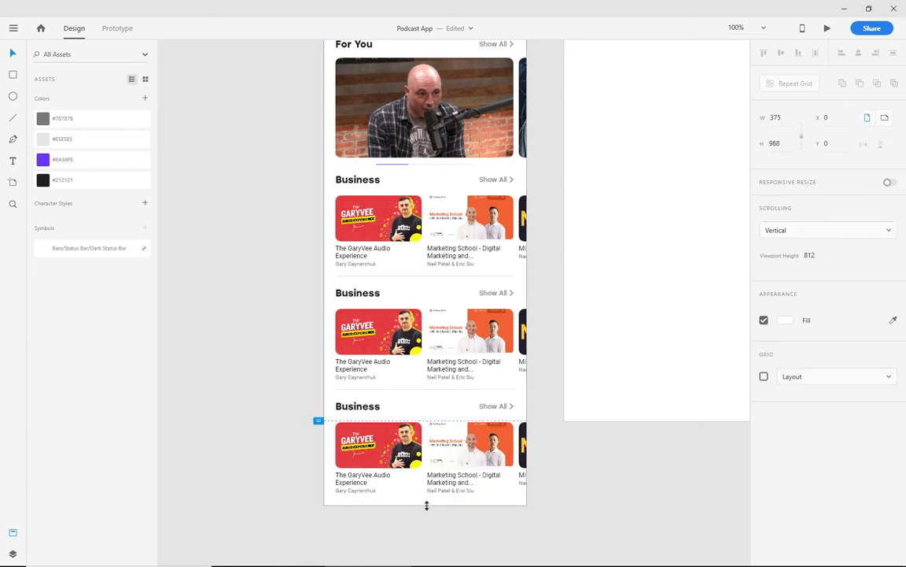
left_click(551, 500)
- Ungroup the Business repeat grid so its rows and elements can be edited separately
key("ctrl+2")
left_click_drag(603, 493, 592, 387)
double_click(268, 427)
scroll(545, 255, "down", 2)
key("Escape")
key("ctrl+1")
right_click(514, 365)
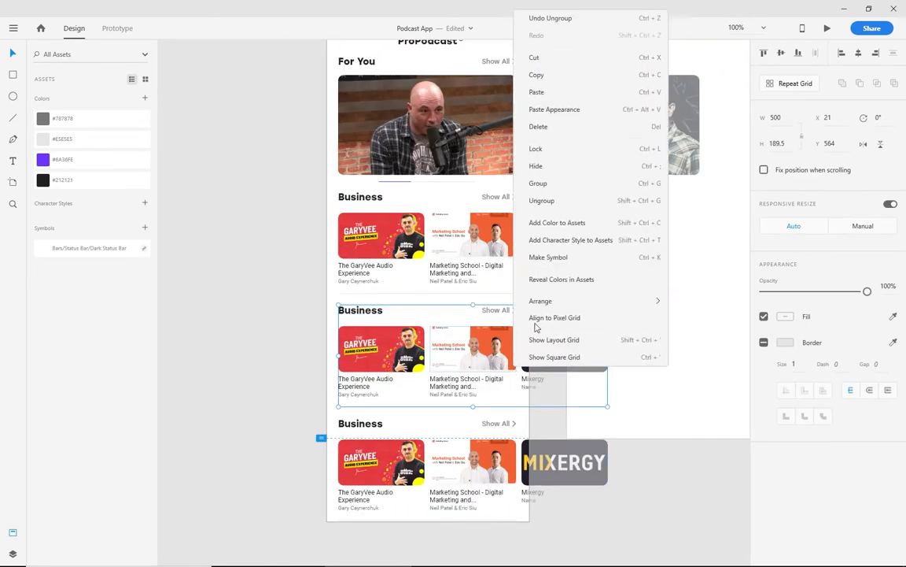
left_click(533, 321)
- Rename the second section's heading to "Comedy" and set its first card's title to "Ask Me Another" and author to "NPR"
left_click(286, 336)
key("ctrl+2")
double_click(302, 222)
type("Comedy")
double_click(326, 362)
type("Ask Me Another")
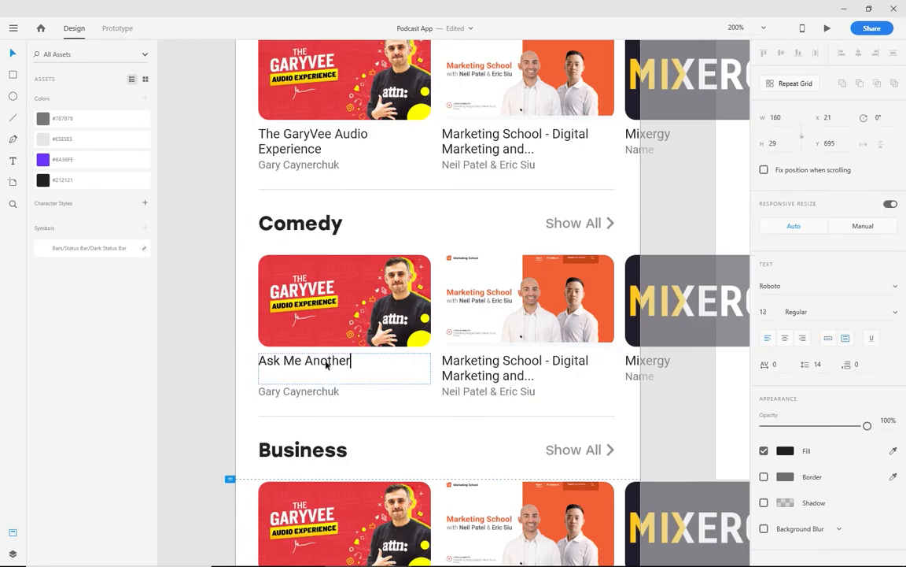
double_click(317, 391)
type("NPR")
- Set the second Comedy card's title to "Wait Wait Don't Tell Me" and its author line to "NPR"
double_click(503, 368)
key("Escape")
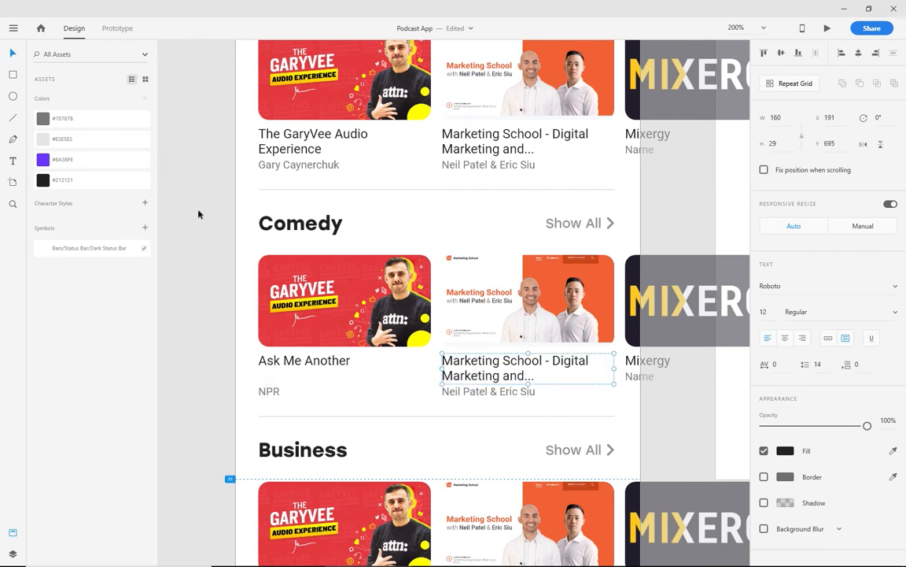
double_click(479, 368)
type("Wait Wait Do")
double_click(482, 393)
type("NPR")
key("Escape")
key("Escape")
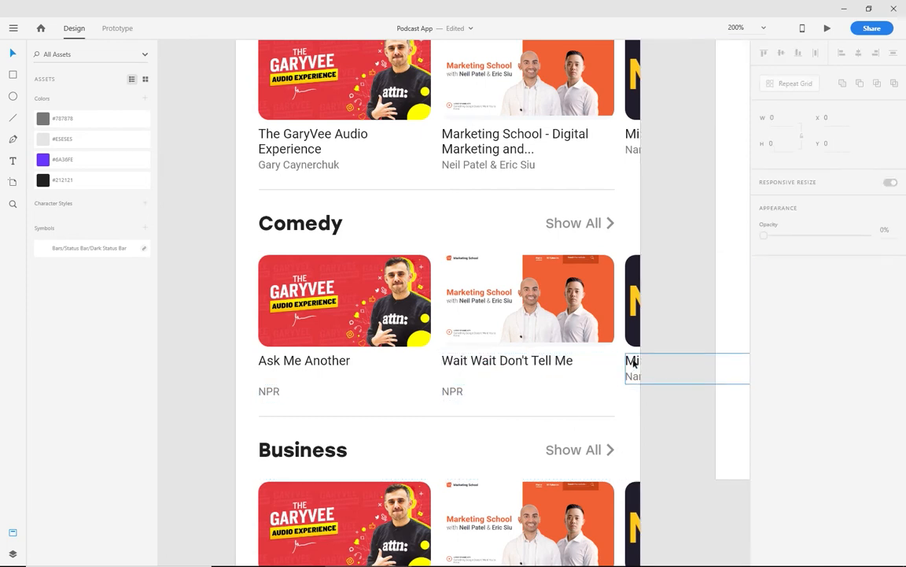
- Move both Comedy cards' NPR lines up directly beneath their one-line titles, using a small temporary rectangle as a spacing gauge
left_click(14, 75)
mouse_move(259, 154)
left_mouse_down()
mouse_move(289, 160)
mouse_move(279, 369)
left_mouse_up()
key("ctrl+=")
key("ctrl+=")
left_click_drag(327, 413, 551, 353)
left_click(551, 421)
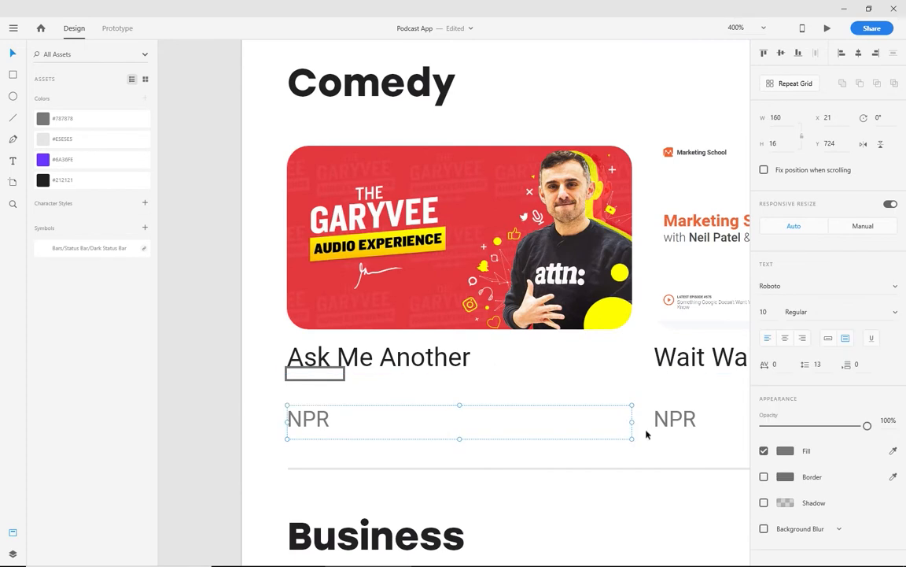
left_click_drag(551, 421, 550, 391)
left_click(327, 379)
key("Delete")
key("ctrl+2")
left_click_drag(410, 345, 437, 352)
key("ctrl+z")
key("Escape")
- Draw a spacer rectangle to gauge the Business section's gap above its divider and move the Comedy divider up to match
key("ctrl+=")
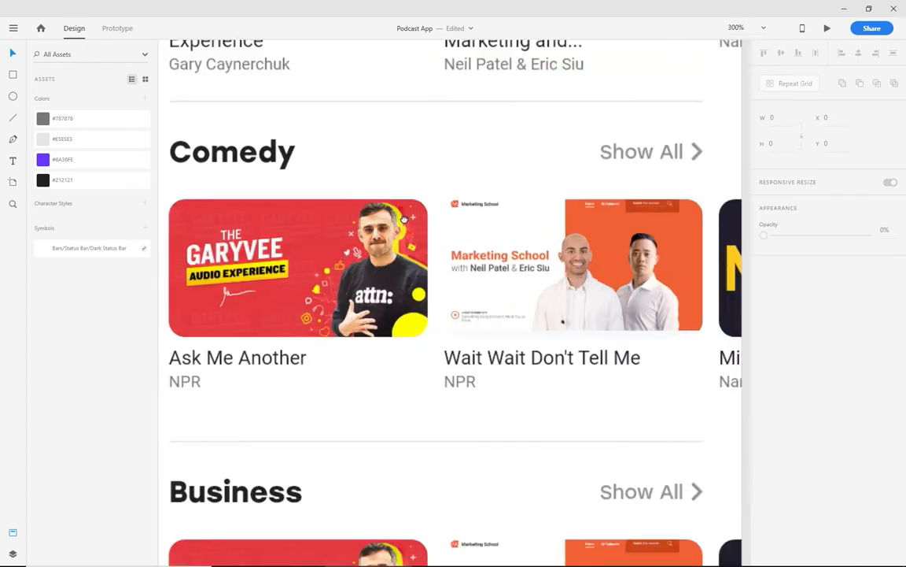
left_click_drag(170, 71, 219, 294)
left_click_drag(342, 294, 217, 324)
key("v")
left_click_drag(318, 306, 314, 336)
key("ctrl+=")
left_click_drag(497, 308, 403, 308)
key("ctrl+0")
key("ctrl+2")
- Move the lower Business section up beneath the Comedy divider, matching the section spacing above with the spacer rectangle
left_click_drag(236, 189, 394, 443)
left_click_drag(265, 203, 275, 397)
scroll(334, 338, "down", 2)
left_click_drag(240, 303, 676, 475)
left_click_drag(271, 318, 267, 300)
left_click_drag(255, 290, 247, 305)
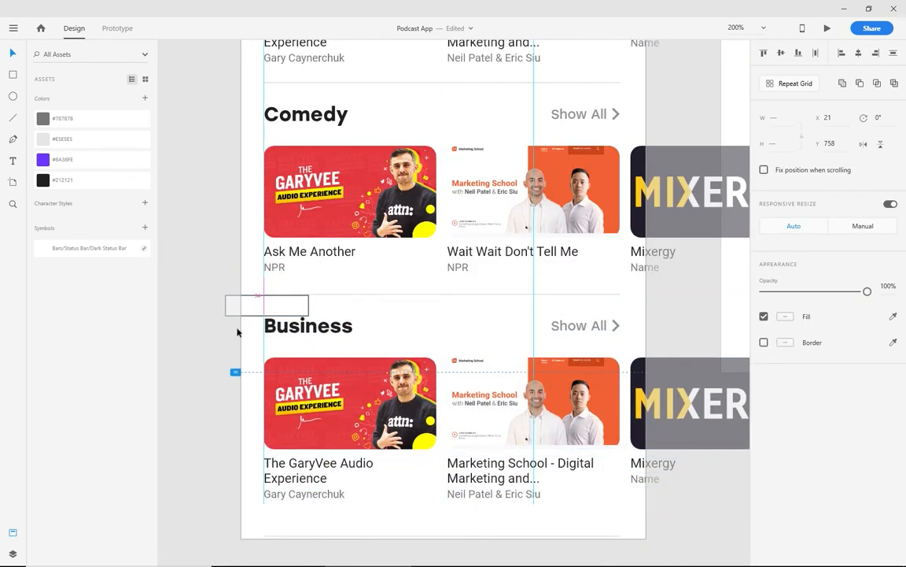
left_click(237, 328)
- Delete the spacer rectangle and the divider line below the last Business section
left_click(276, 307)
key("Delete")
scroll(377, 377, "down", 1)
left_click(475, 442)
key("Delete")
- Paste the Bottom swiper-dark symbol onto the Home artboard at the bottom of the viewport and check it in the preview
key("ctrl+v")
left_click_drag(417, 265, 432, 269)
left_click(685, 124)
left_click(827, 28)
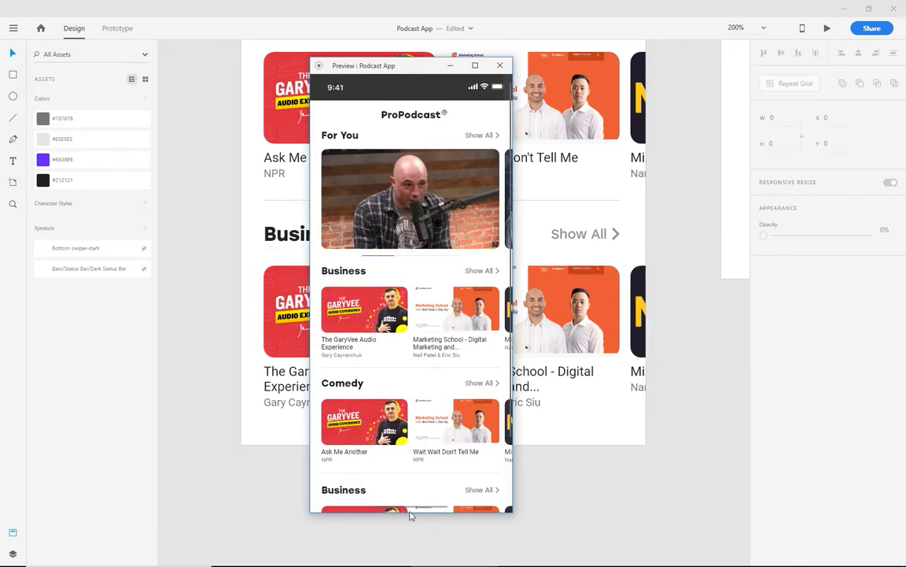
left_click(500, 66)
- Fill the Comedy cards with their shows' images, including HBR IdeaCast, and the lower Business cards with Code Switch, On the Media and GaryVee artwork
scroll(500, 299, "up", 3)
scroll(568, 379, "down", 3)
scroll(465, 408, "up", 3)
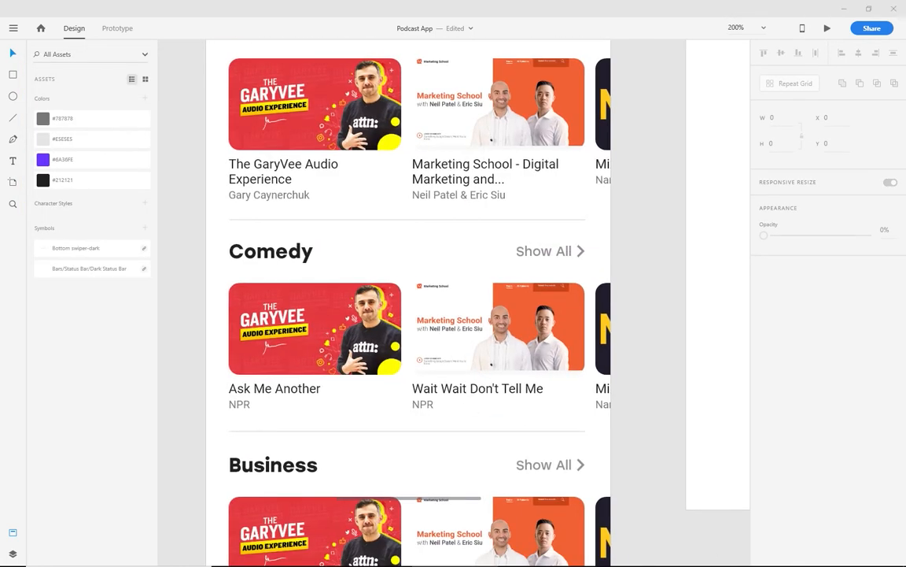
scroll(408, 314, "down", 3)
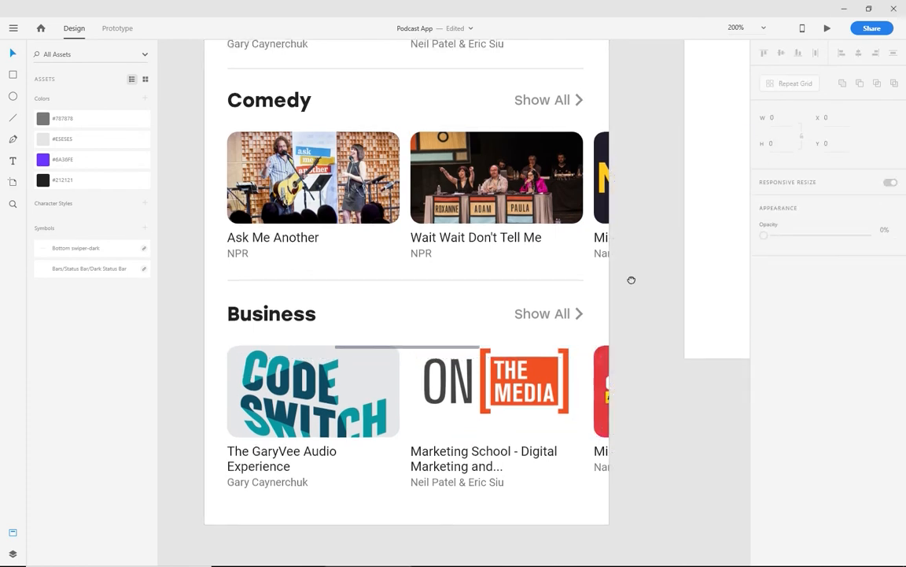
scroll(631, 279, "up", 3)
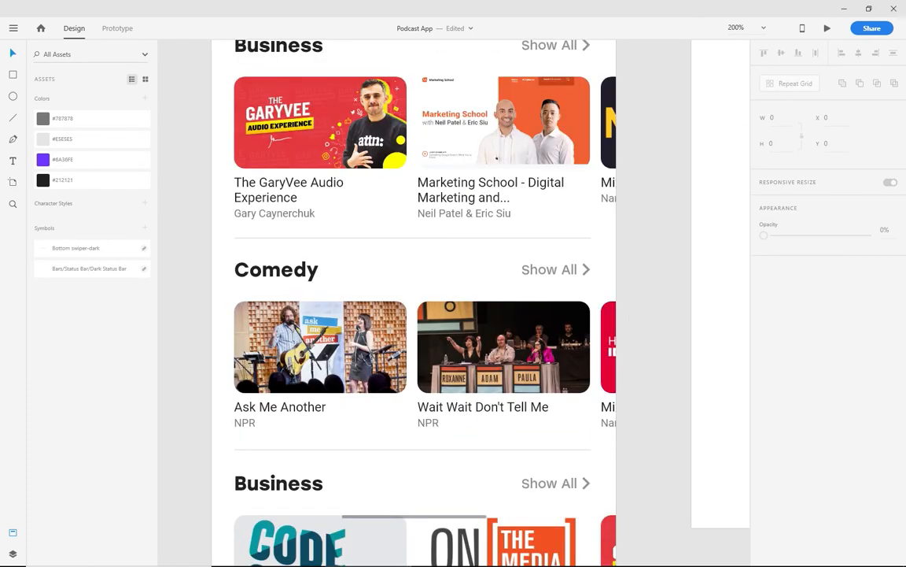
left_click(611, 370)
- Set the third Comedy card's title to "HBR" and its author line to "Ideacast"
double_click(611, 411)
type("HBR")
key("ctrl+a")
double_click(613, 423)
type("Ideaca")
left_click(597, 431)
- Set the lower Business section's first card title to "Code Switch" and its author line to "NPR"
scroll(596, 432, "down", 4)
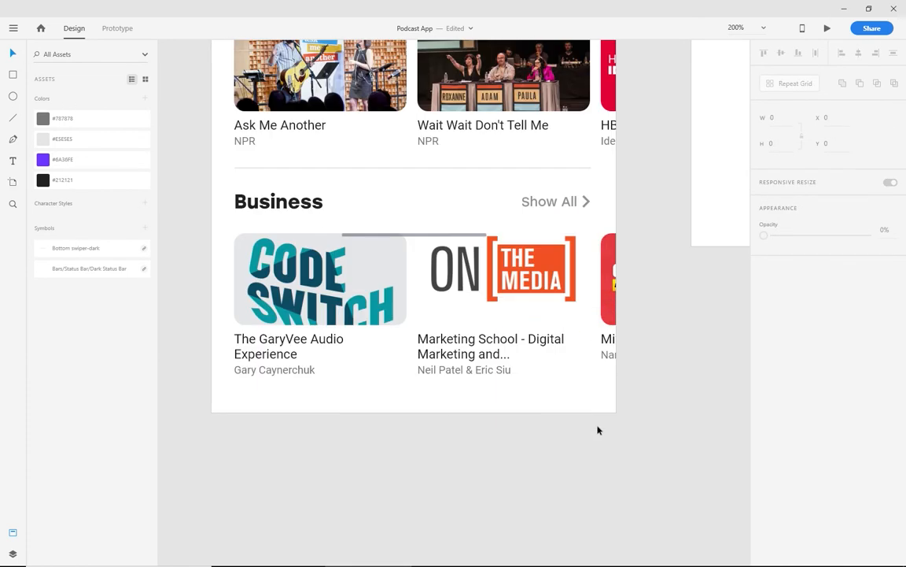
double_click(304, 342)
type("Code Switch")
double_click(298, 369)
type("NPR")
- Set the lower Business section's second card title to "On The Media" and its author line to "WNYC Studios"
left_click(485, 342)
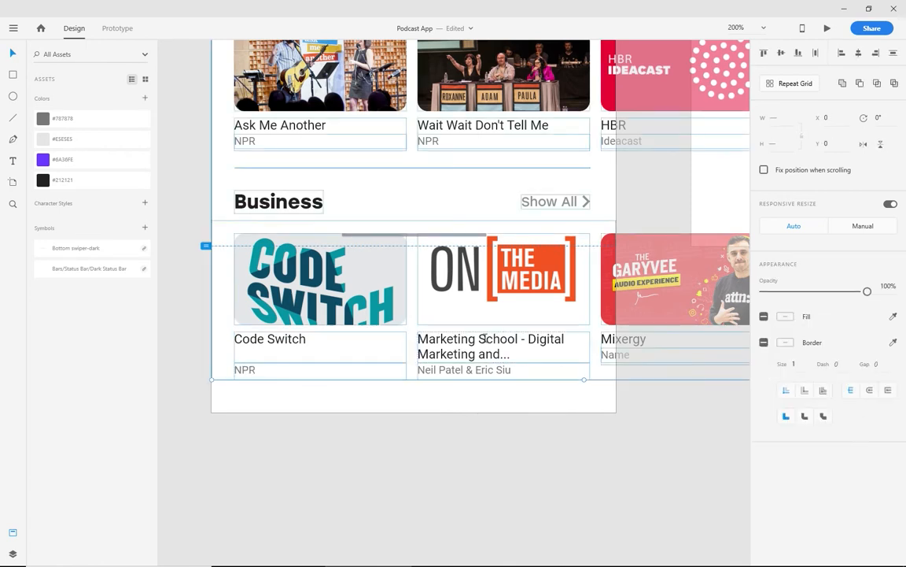
double_click(488, 345)
type("On The Media")
key("Escape")
double_click(485, 373)
type("WNYC Studios")
key("Escape")
- Move the lower Business cards' author lines up beneath their titles using a temporary spacer rectangle, and delete the spacer
key("r")
scroll(279, 167, "up", 2)
mouse_move(279, 167)
left_mouse_down()
mouse_move(323, 260)
mouse_move(348, 270)
left_mouse_up()
mouse_move(286, 213)
left_mouse_down()
mouse_move(335, 223)
mouse_move(340, 370)
left_mouse_up()
key("v")
scroll(343, 425, "down", 2)
left_click_drag(416, 413, 417, 397)
left_click_drag(338, 369, 586, 369)
key("Delete")
left_click_drag(594, 404, 590, 383)
left_click(562, 414)
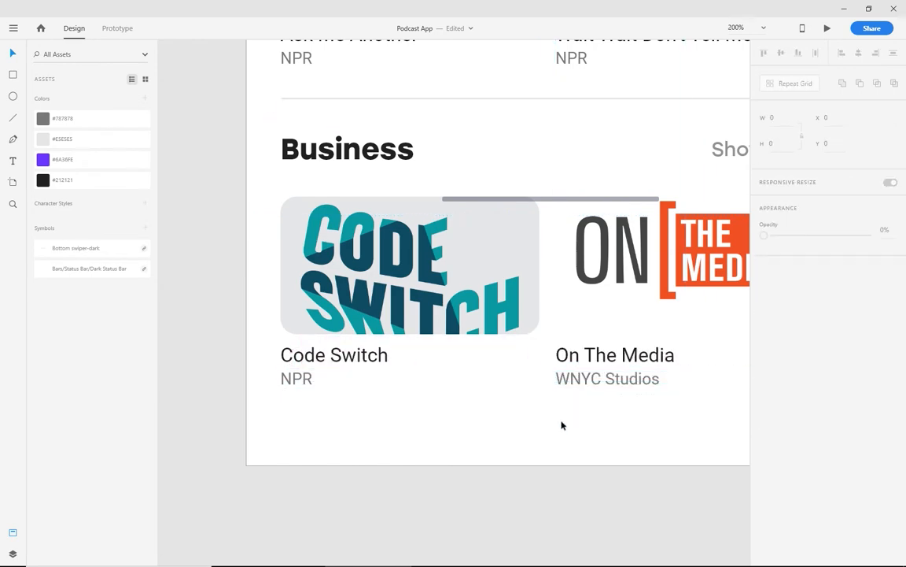
- Draw a 63 × 63 square at about X 38, Y 235 over the lower-left part of the first For You banner
scroll(563, 413, "down", 3)
scroll(438, 349, "up", 1)
scroll(554, 316, "down", 2)
scroll(528, 387, "up", 6)
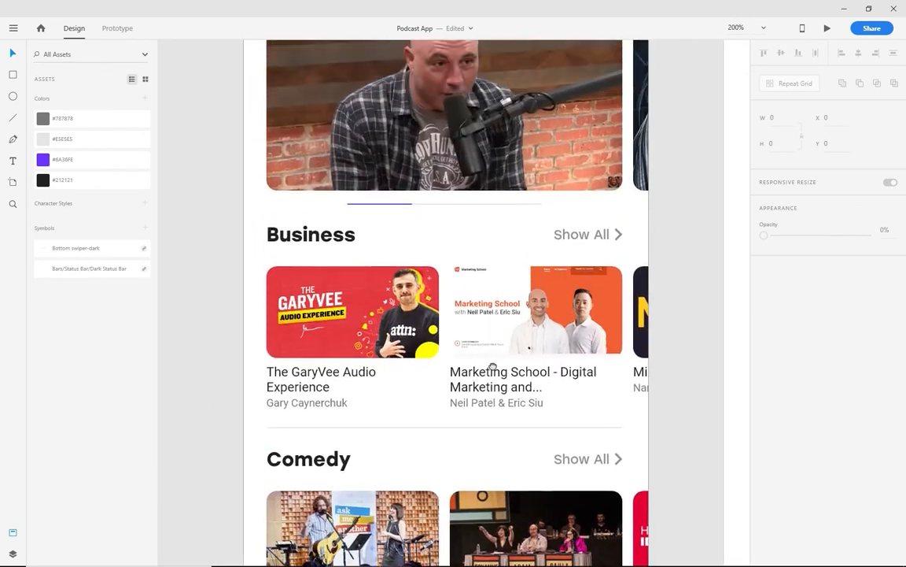
scroll(506, 432, "up", 1)
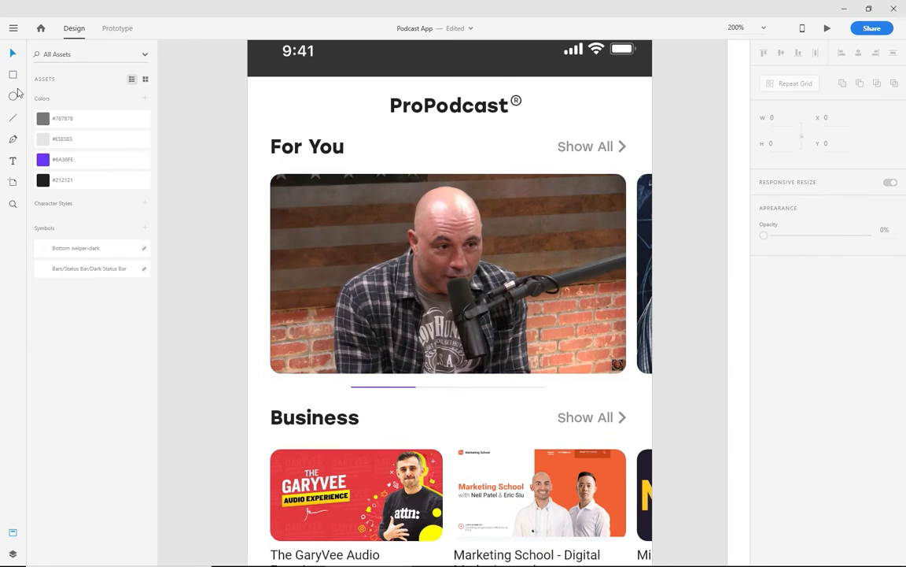
left_click_drag(289, 279, 357, 346)
key("v")
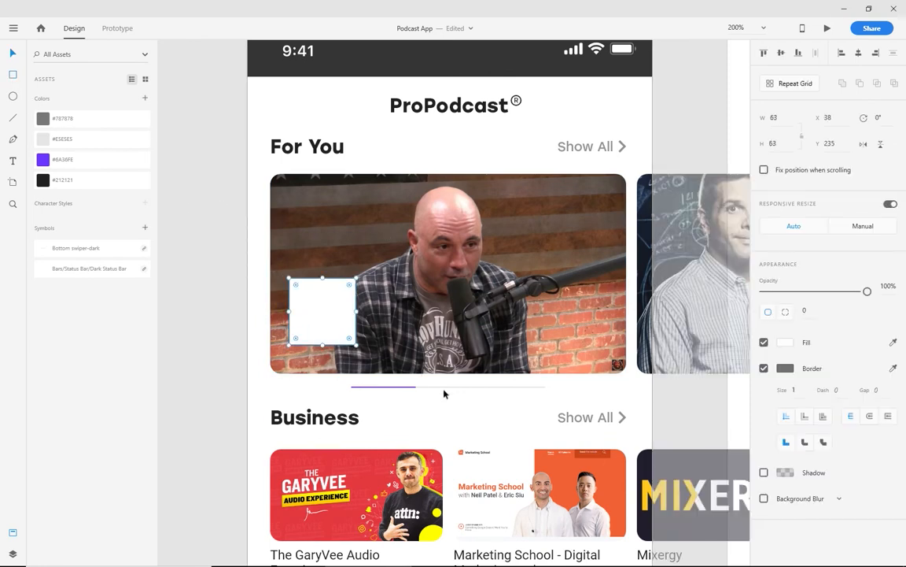
- Fill the square with the Joe Rogan Experience logo and place it at X 33, Y 245
double_click(443, 392)
left_click(765, 376)
mouse_move(332, 306)
left_mouse_down()
mouse_move(324, 317)
mouse_move(307, 303)
left_mouse_up()
- Set the logo square's corner radius to 10 and remove its border
left_click(804, 310)
type("10")
key("Return")
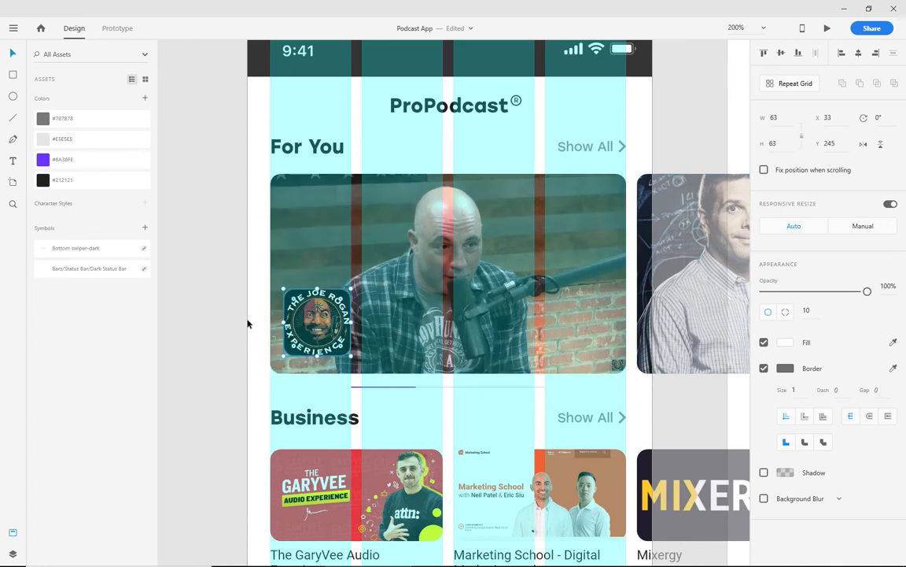
left_click(763, 369)
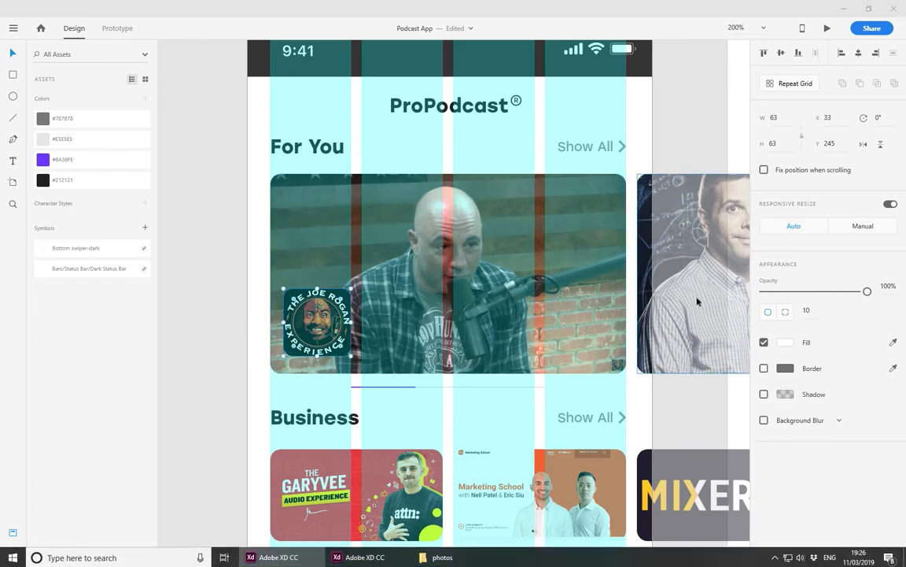
- Hide the layout grid and move the Joe Rogan Experience logo up to Y 195 on the first banner
double_click(641, 394)
left_click(764, 376)
left_click(616, 394)
key("ctrl+plus")
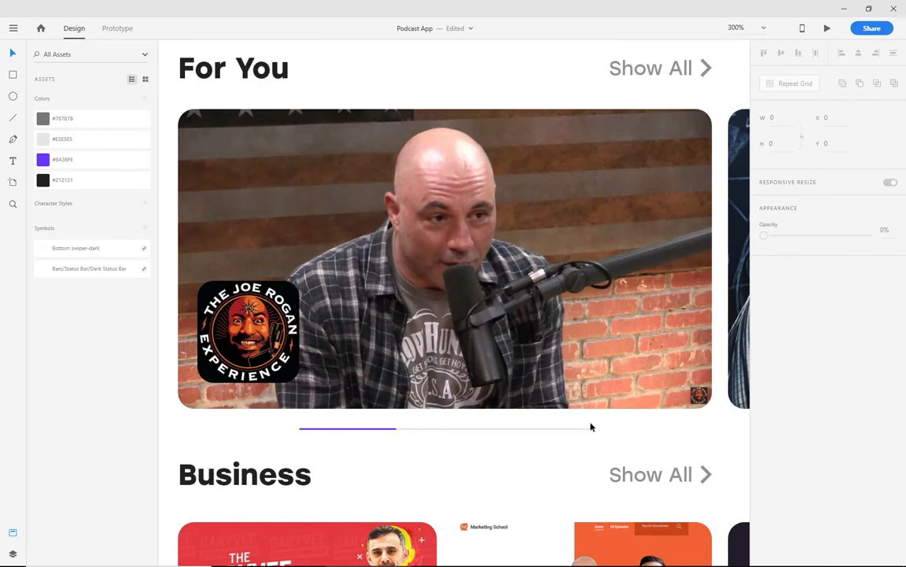
left_click(282, 361)
left_click_drag(282, 361, 282, 279)
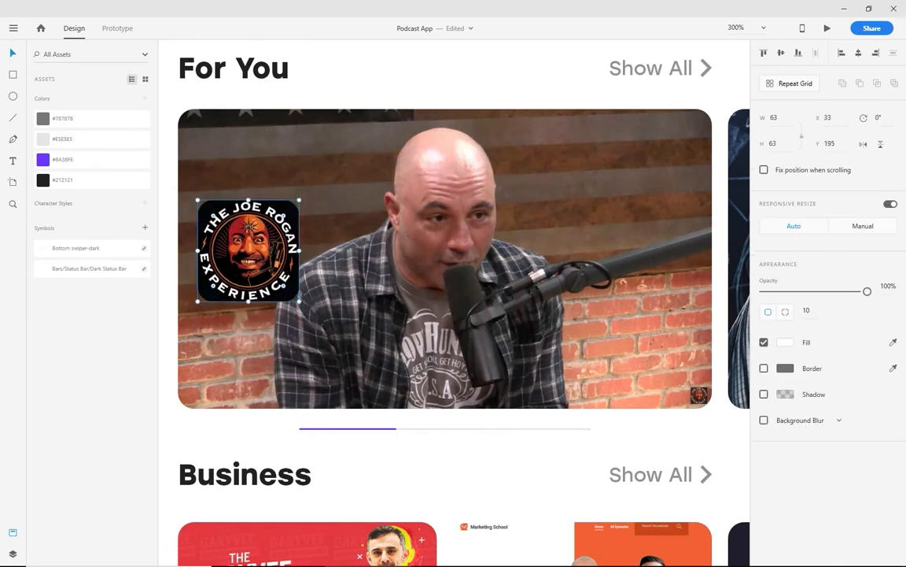
- Copy the For You heading beneath the logo at X 33, Y 262, change its text to "JRE #1260" and colour it white
left_click(269, 73)
left_click_drag(269, 73, 288, 329)
double_click(288, 329)
type("JRE #")
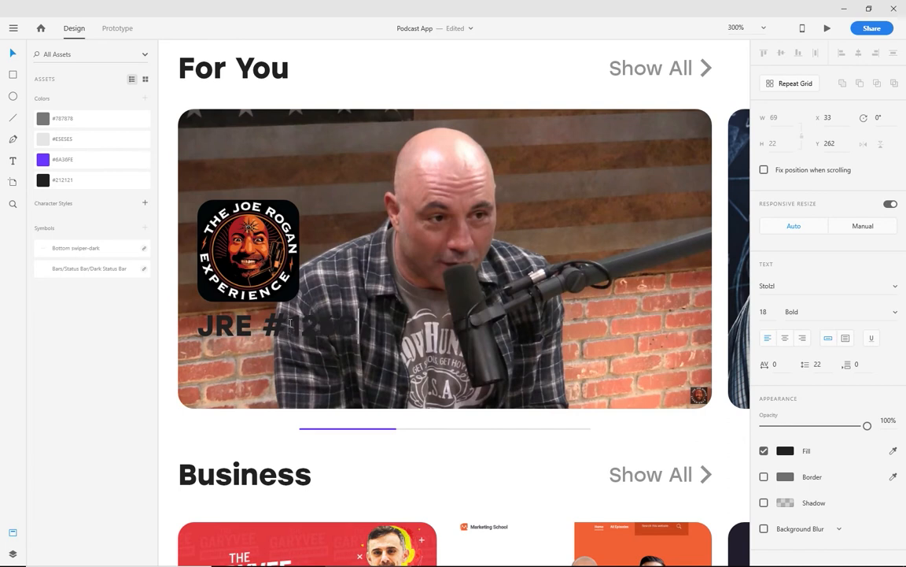
key("ctrl+a")
left_click(892, 451)
left_click(47, 143)
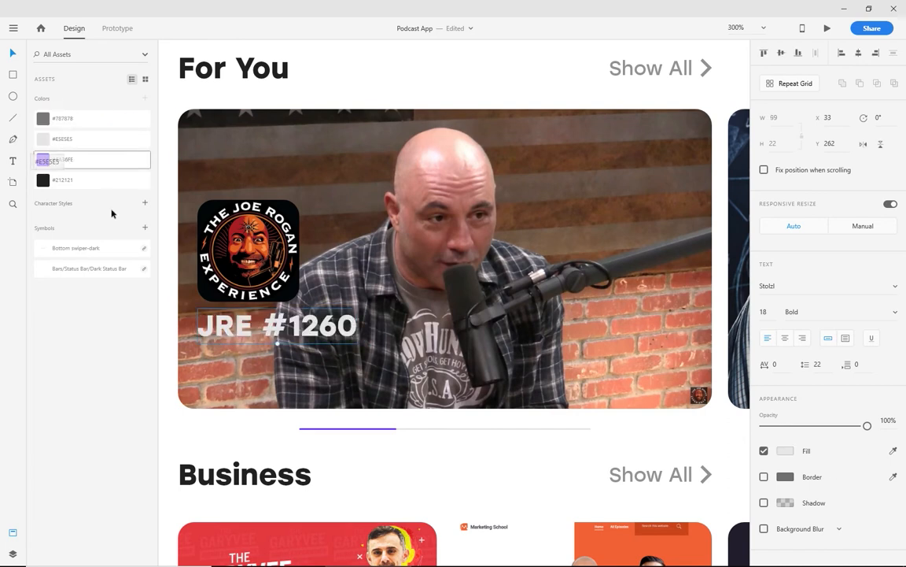
left_click(780, 451)
left_click_drag(684, 427, 617, 372)
- Duplicate the JRE #1260 text below at Y 284, set it to Regular, and change it to "LENNOX LEWIS & RUSSEL PETERS"
left_click(290, 321)
left_click_drag(288, 333, 288, 369)
double_click(288, 369)
left_click(894, 312)
left_click(817, 351)
left_click(819, 312)
left_click(819, 329)
type("LENNOX LEWIS & RUSSEL PETERS")
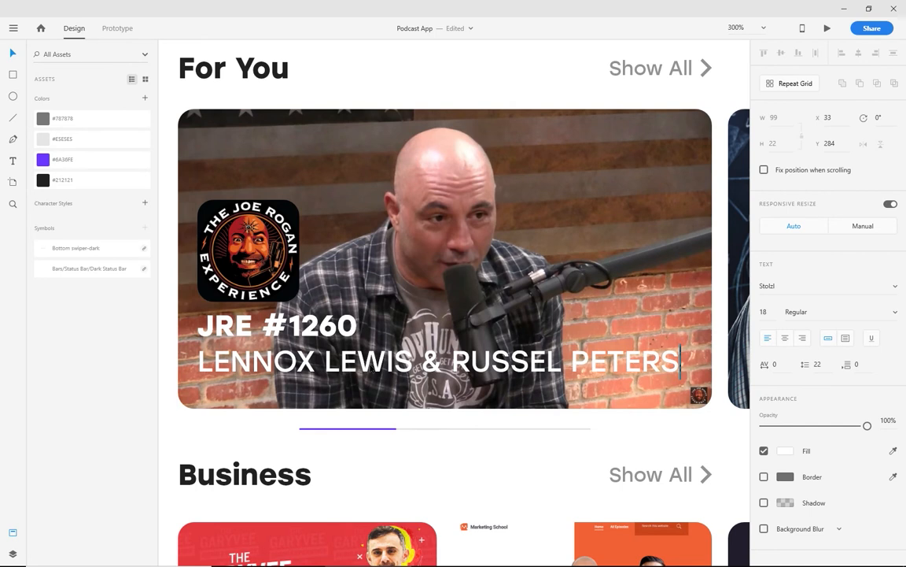
- Set the font size of the guest-name line and the JRE #1260 line to 16
key("ctrl+a")
left_click(764, 312)
key("Down")
key("Down")
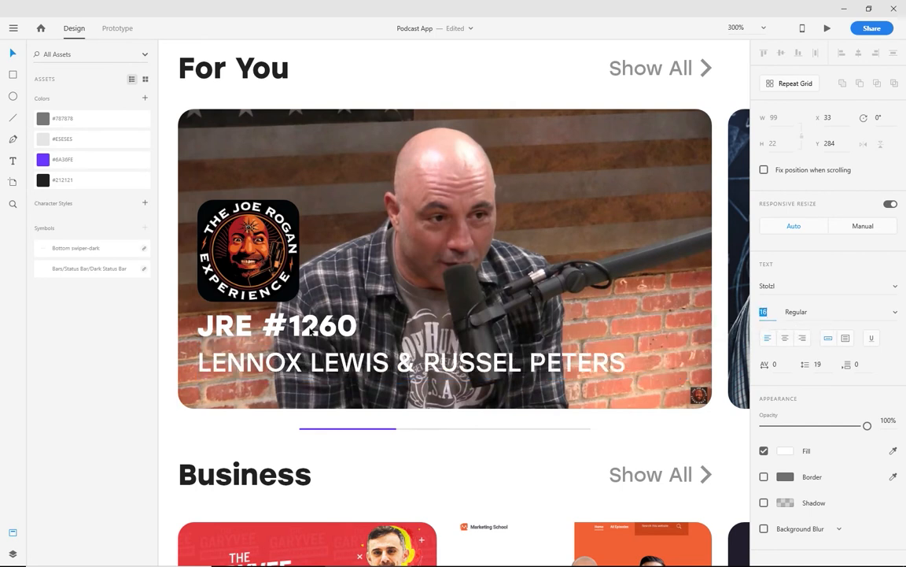
key("Return")
key("Escape")
double_click(269, 326)
left_click(767, 312)
key("Down")
key("Down")
key("Return")
- Move both banner text lines closer to the banner's lower edge and bring the logo down to Y 206
left_click(303, 362)
key("Up")
key("Up")
left_click(290, 326, "shift")
left_click_drag(303, 359, 303, 379)
left_click_drag(280, 270, 280, 287)
- Add a shadow with X 0, Y 0 and blur 6 to the logo and place the logo at Y 208
left_click(764, 394)
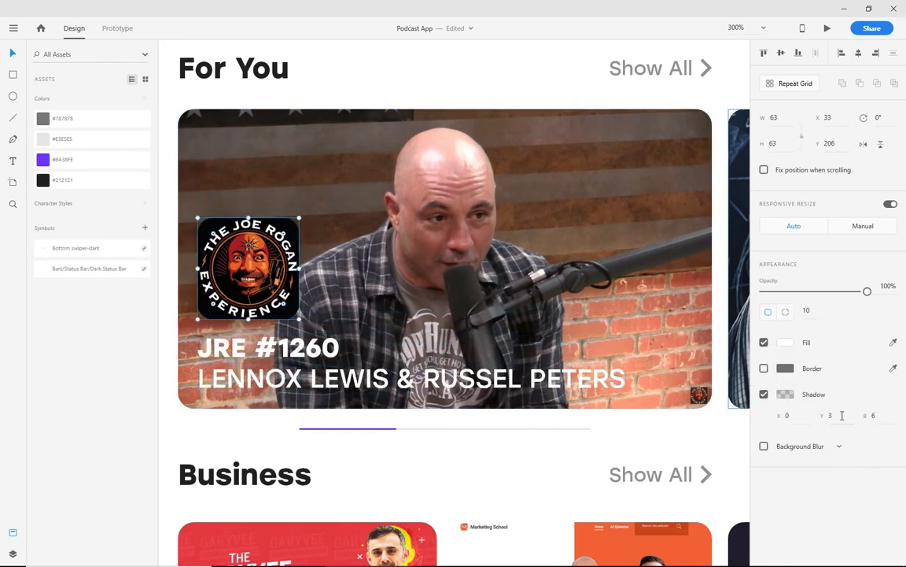
type("0")
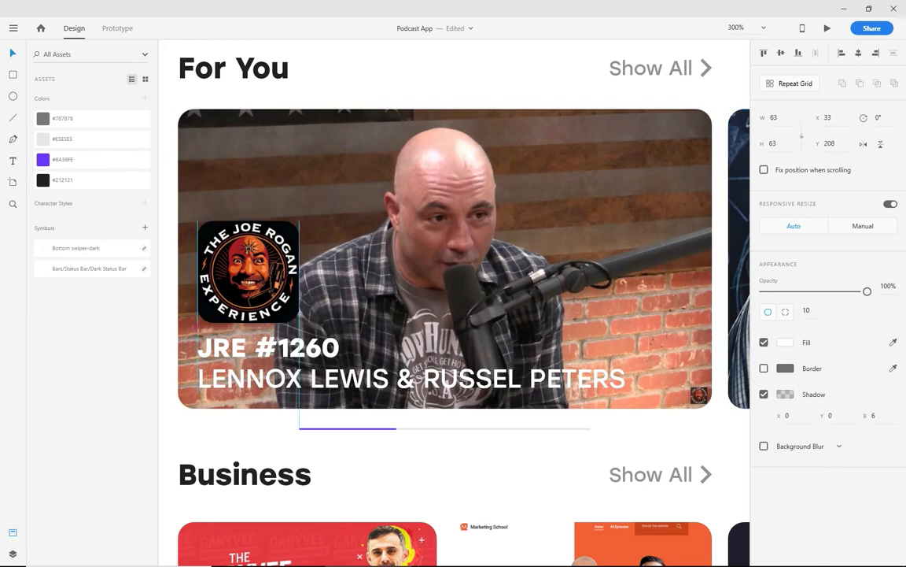
left_click(785, 394)
left_click(467, 459)
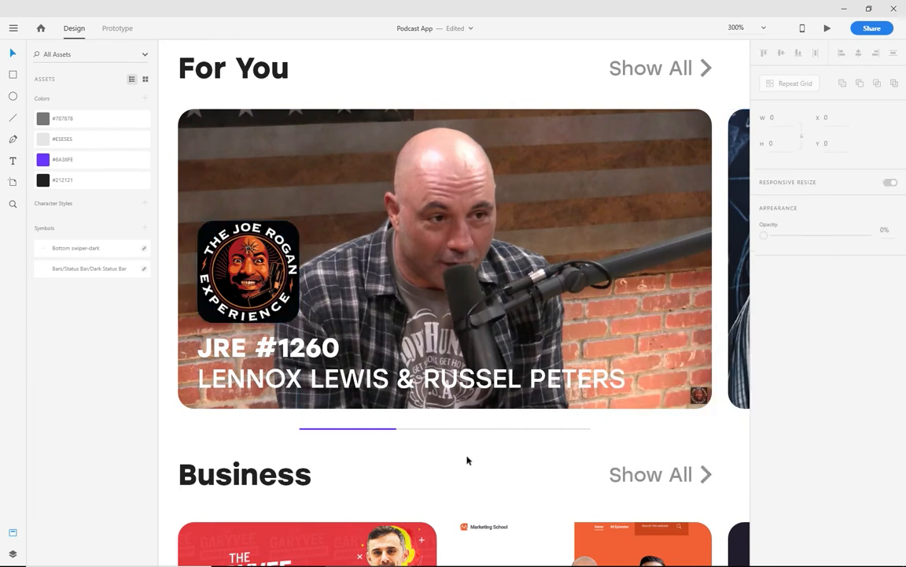
- Draw a 330 × 185 rectangle over the first For You banner, with no border and a corner radius of 10
left_click(14, 78)
mouse_move(179, 110)
left_mouse_down()
mouse_move(613, 290)
mouse_move(711, 407)
left_mouse_up()
left_click(763, 367)
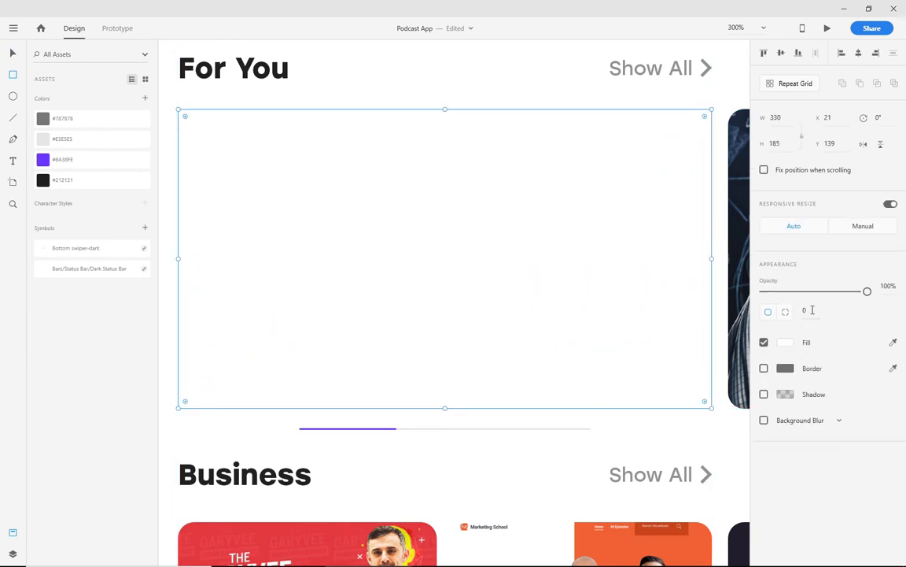
type("10")
key("Return")
- Give the overlay rectangle a black fill at 56% opacity and send it behind the logo and text
left_click_drag(867, 291, 822, 293)
left_click(785, 342)
left_click_drag(674, 331, 603, 428)
left_click(535, 308)
key("ctrl+[")
key("ctrl+[")
key("ctrl+[")
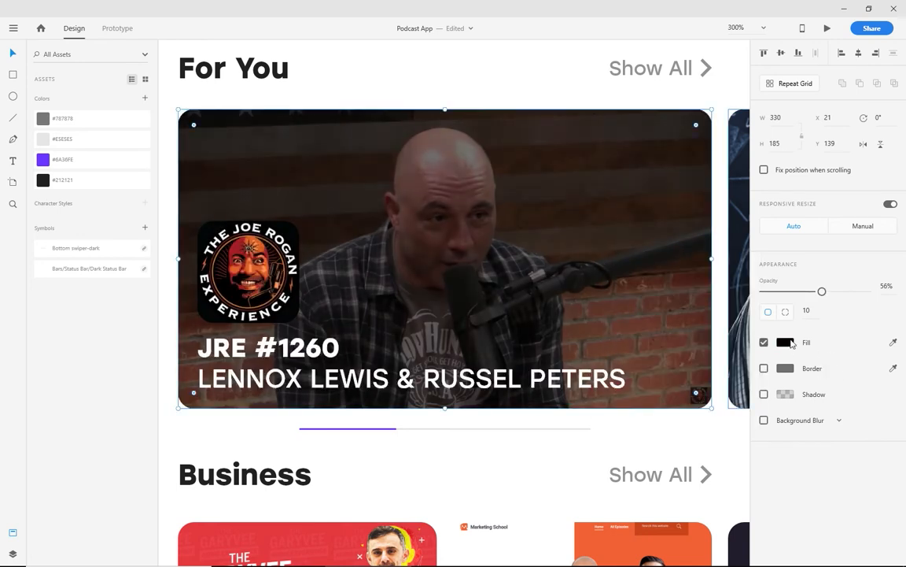
- Change the overlay's fill to a linear gradient with both stops black and the upper stop at 19% opacity
left_click(785, 343)
left_click(668, 256)
left_click(643, 302)
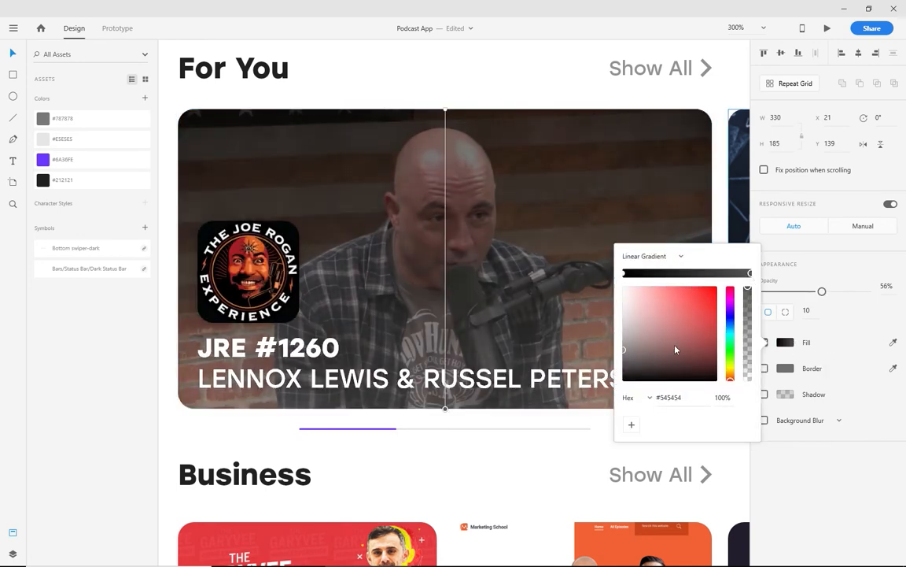
left_click_drag(675, 349, 623, 380)
left_click_drag(746, 291, 748, 366)
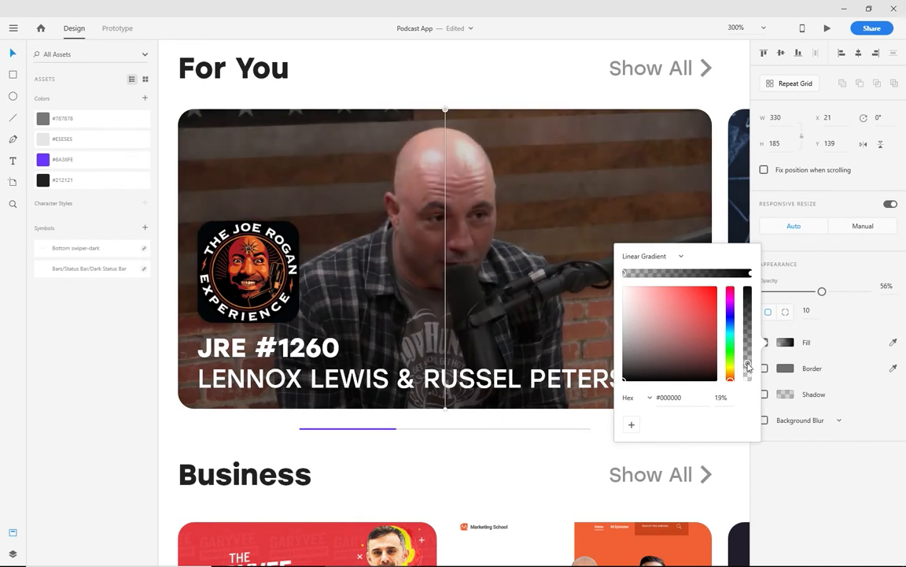
left_click(529, 103)
left_click(492, 149)
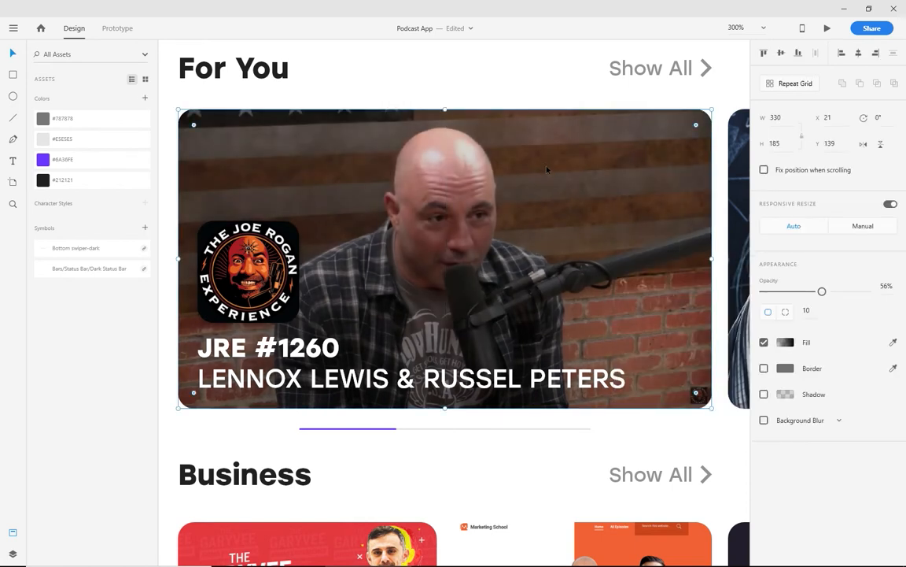
- Compare the banner with and without the overlay's fill, and check the overall look of the screen
left_click(764, 342)
left_click(764, 343)
left_click(764, 342)
left_click(764, 342)
left_click(504, 452)
key("ctrl+minus")
key("ctrl+minus")
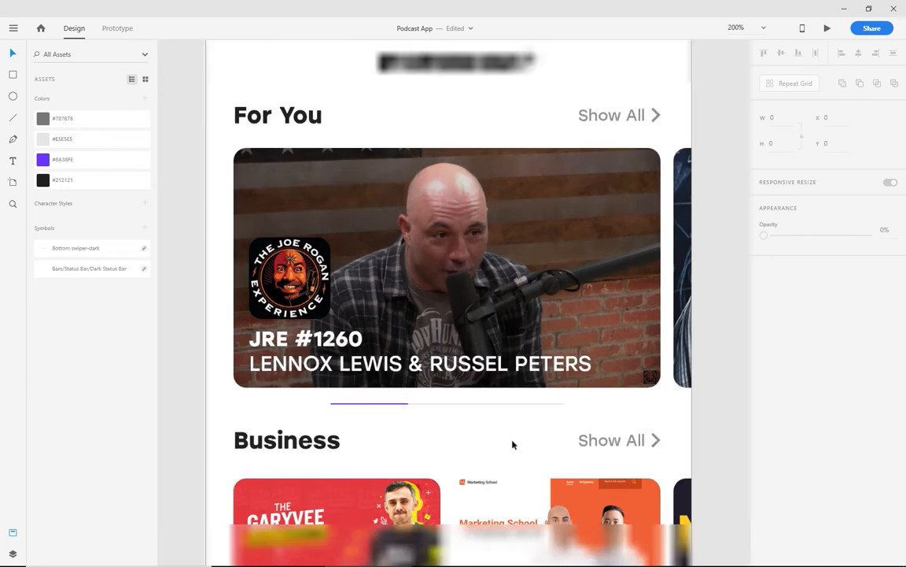
key("ctrl+plus")
- Duplicate the dark gradient overlay onto the second For You banner
left_click(375, 243)
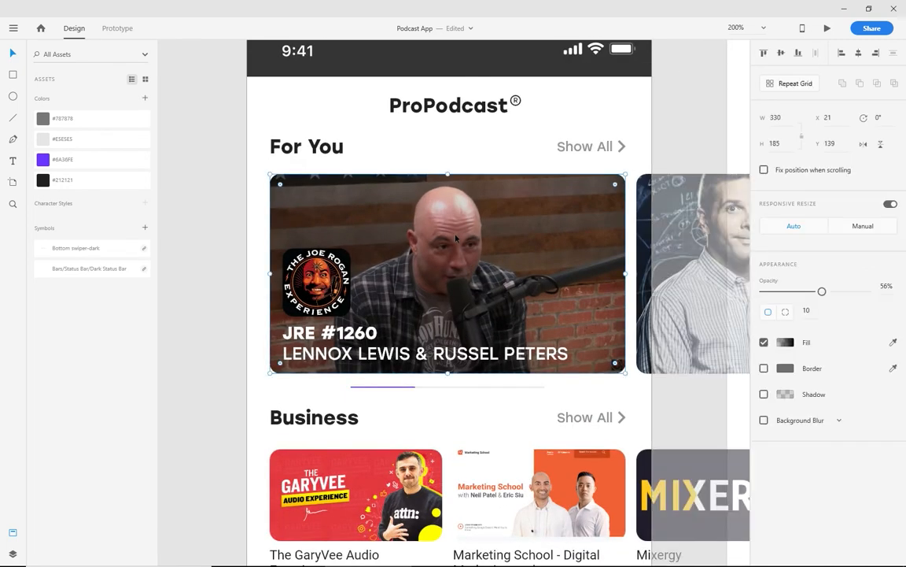
key("ctrl+d")
left_click_drag(375, 243, 737, 246)
left_click(432, 400)
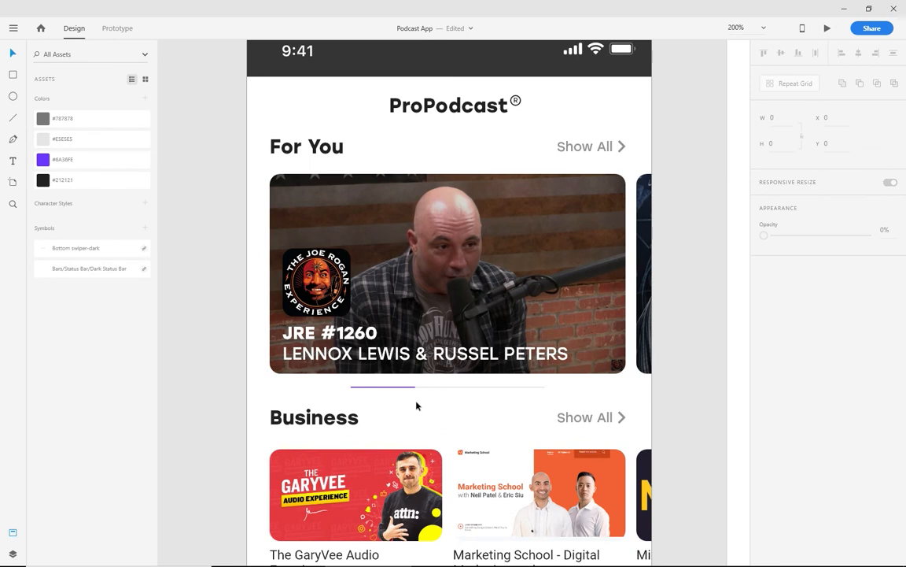
- Draw a 201 × 201 circle on the pasteboard beside the Home artboard and place it at X -232, Y 128
key("ctrl+minus")
left_click_drag(486, 415, 446, 379)
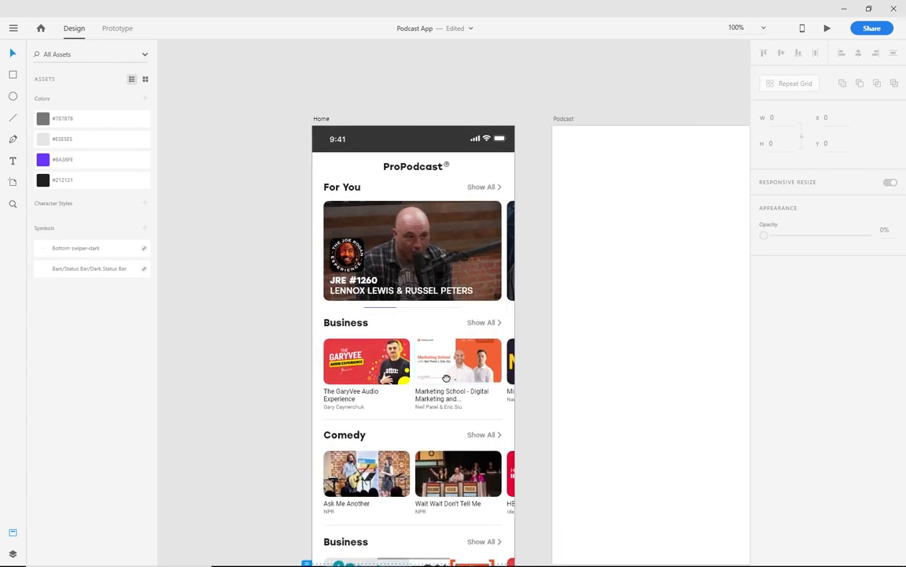
left_click_drag(200, 155, 310, 273)
key("v")
left_click_drag(272, 215, 260, 255)
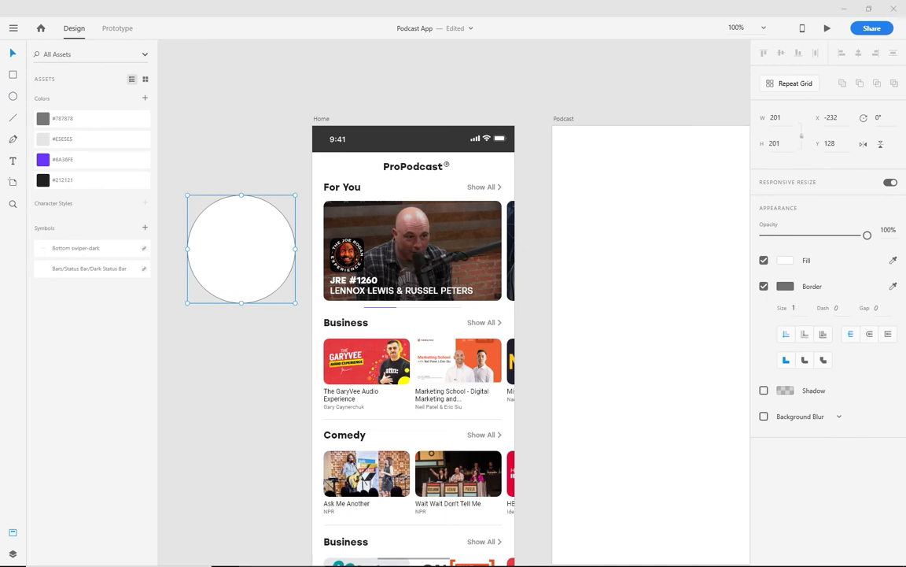
- Give the circle a linear gradient fill with #49A09D as its lower colour
left_click(785, 260)
left_click(645, 174)
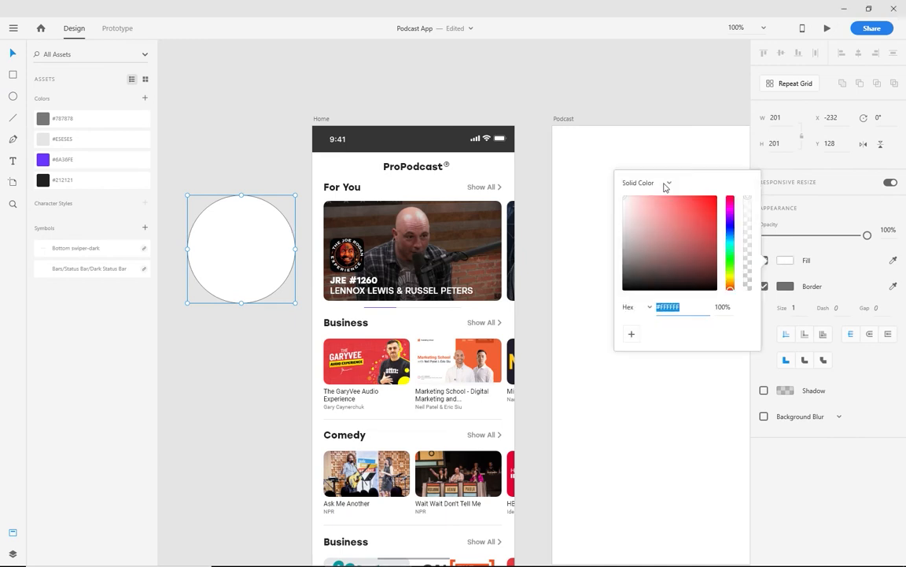
left_click(590, 200)
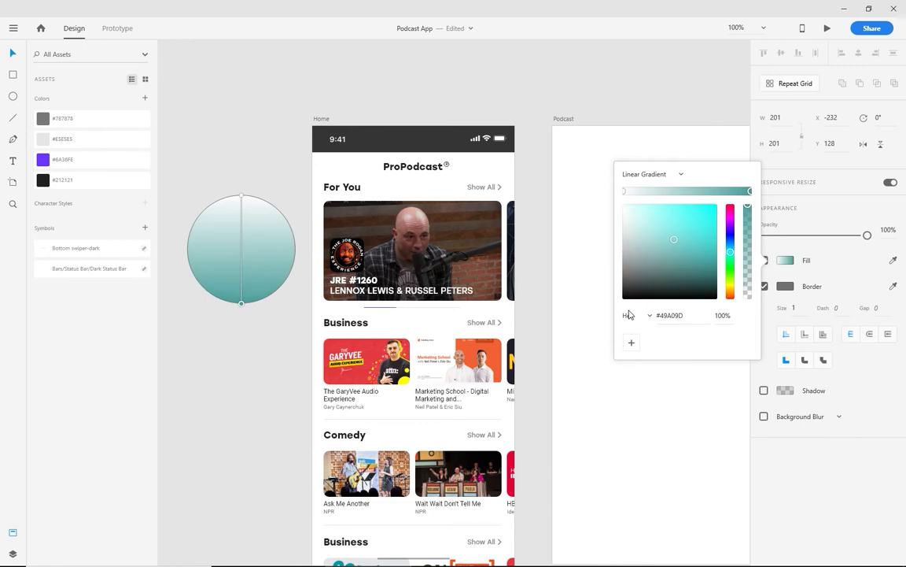
left_click(624, 191)
left_click(49, 162)
key("ctrl+z")
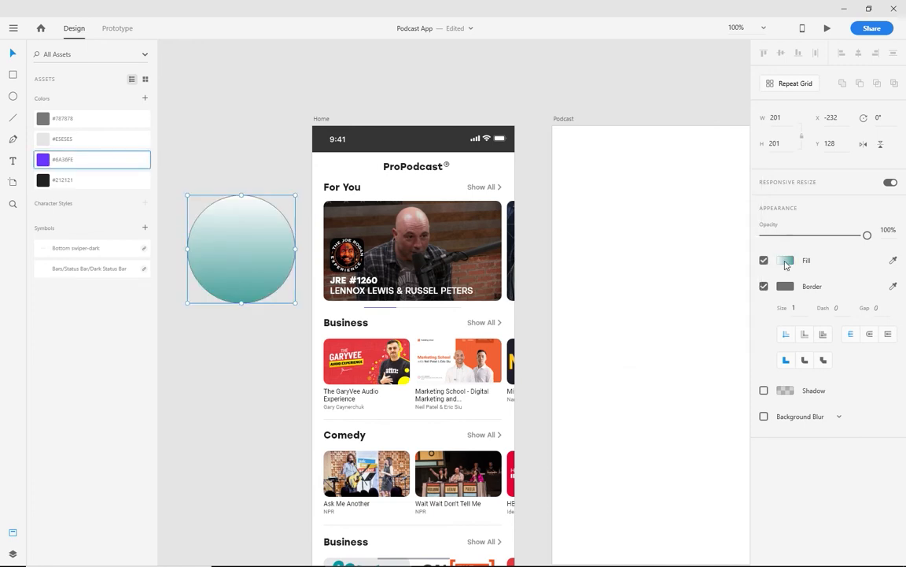
- Set the gradient's upper colour to #5F2C82 and remove the circle's border
left_click(785, 261)
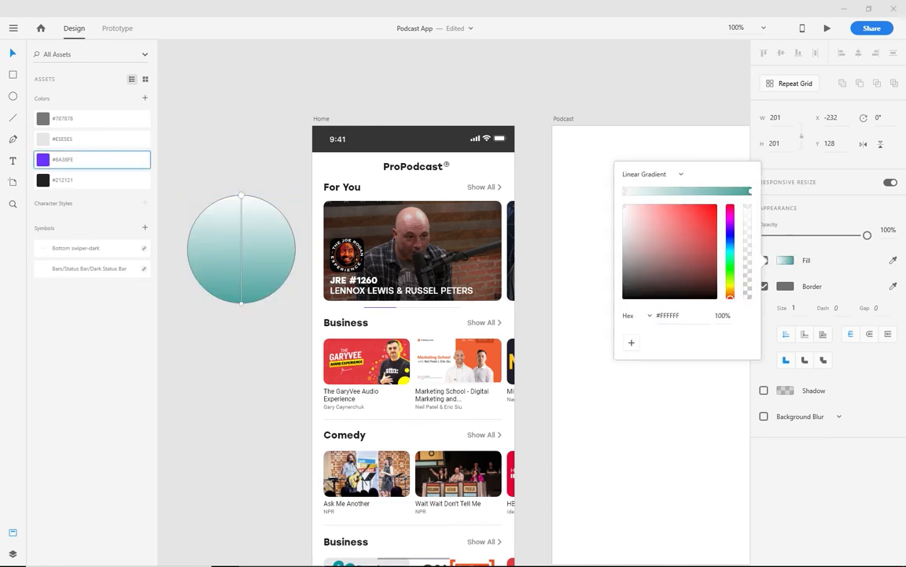
type("#5F2C82")
key("Return")
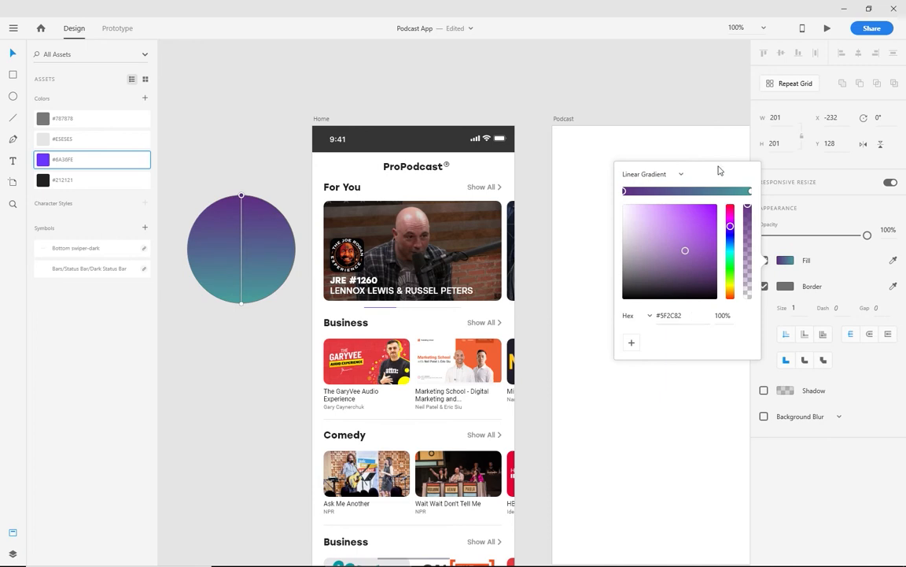
key("Escape")
- Rotate the gradient circle to -3°, shrink it, and move it farther away from the Home artboard
mouse_move(298, 194)
left_mouse_down()
mouse_move(253, 164)
mouse_move(299, 187)
left_mouse_up()
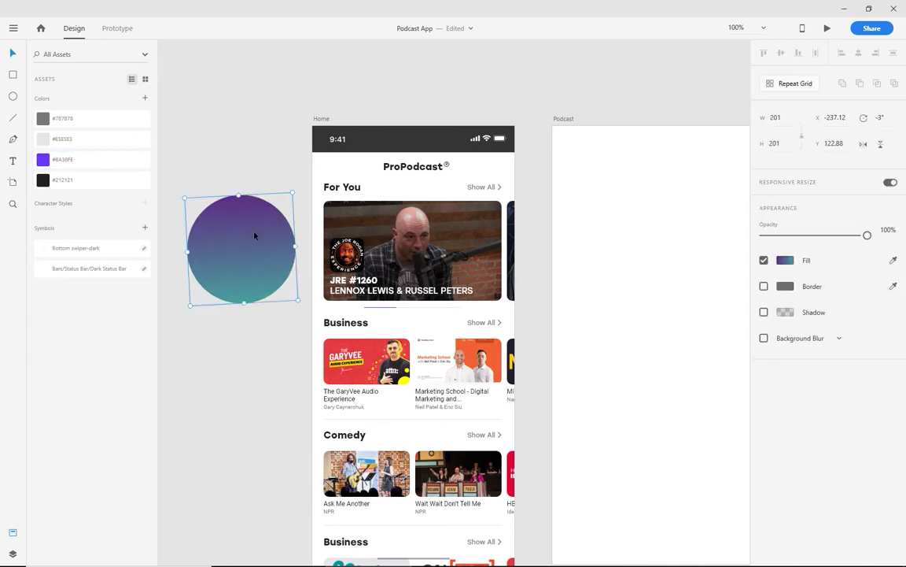
left_click_drag(298, 302, 238, 247)
left_click_drag(210, 211, 163, 249)
- Place a 539 × 539 copy of the gradient circle behind the upper Home content at X -136.66, Y -186.29
scroll(220, 288, "up", 2)
scroll(221, 287, "left", 2)
left_click_drag(220, 288, 641, 405)
left_click_drag(413, 293, 449, 248)
left_click_drag(305, 74, 336, 117)
left_click_drag(483, 196, 481, 197)
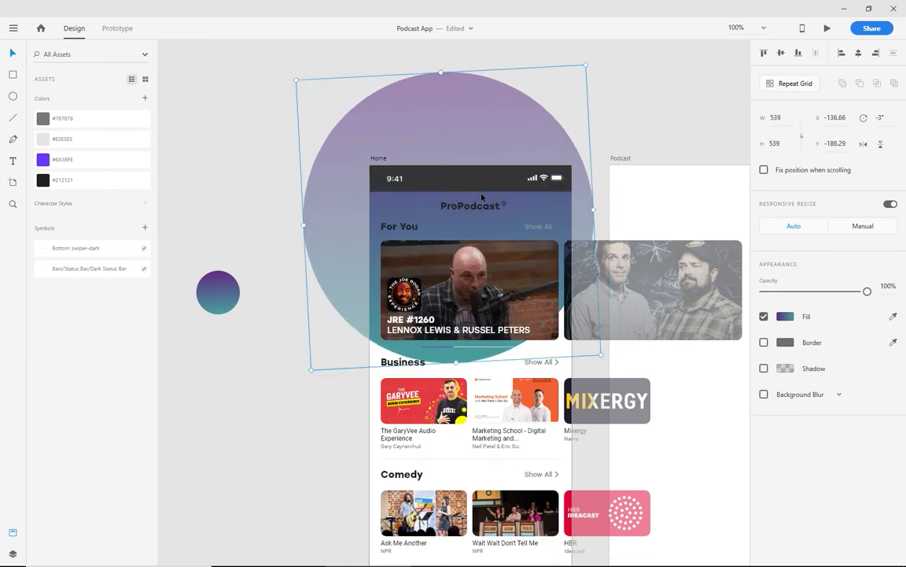
scroll(532, 215, "up", 3)
scroll(617, 148, "down", 3)
left_click(617, 148)
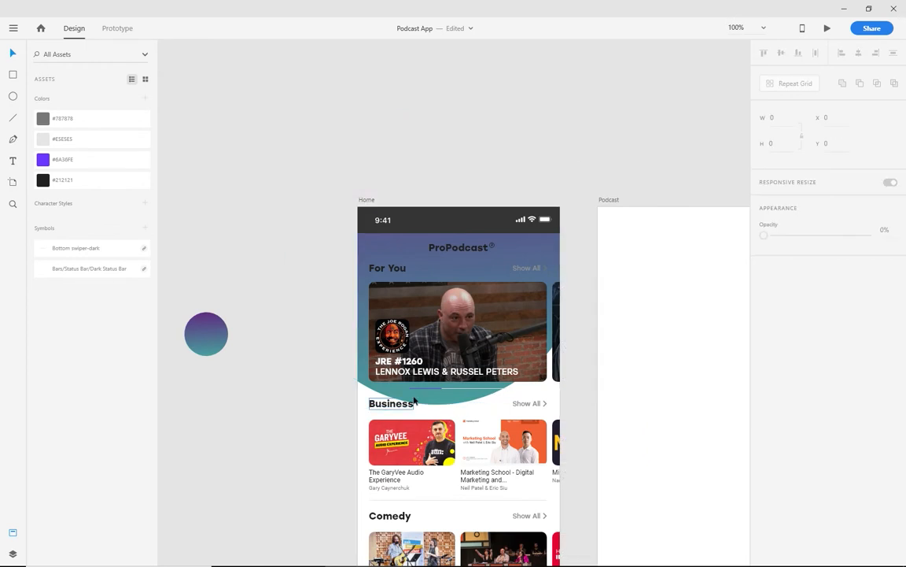
- Draw a 375 × 376 rectangle at the Home artboard's origin, mask the large circle with it, and send the result behind the content
left_click(356, 207)
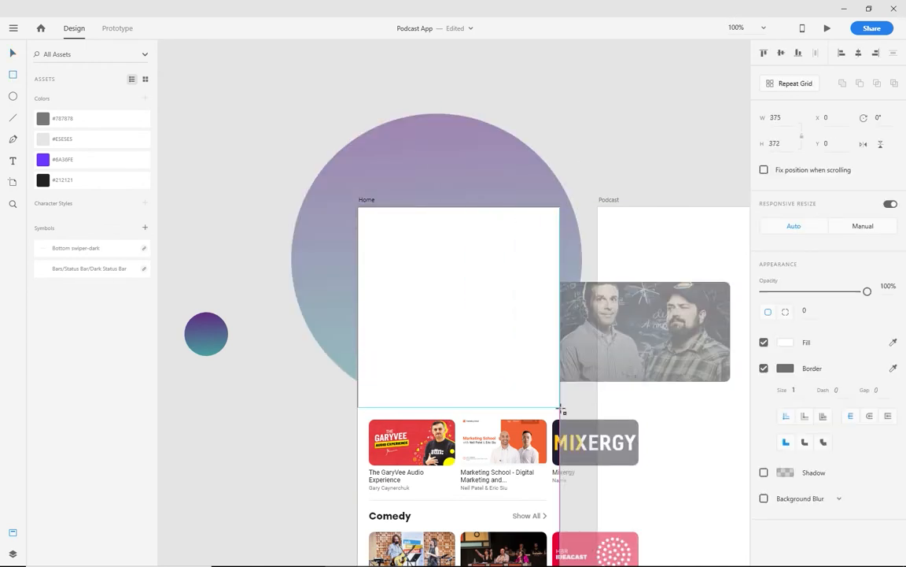
right_click(394, 164)
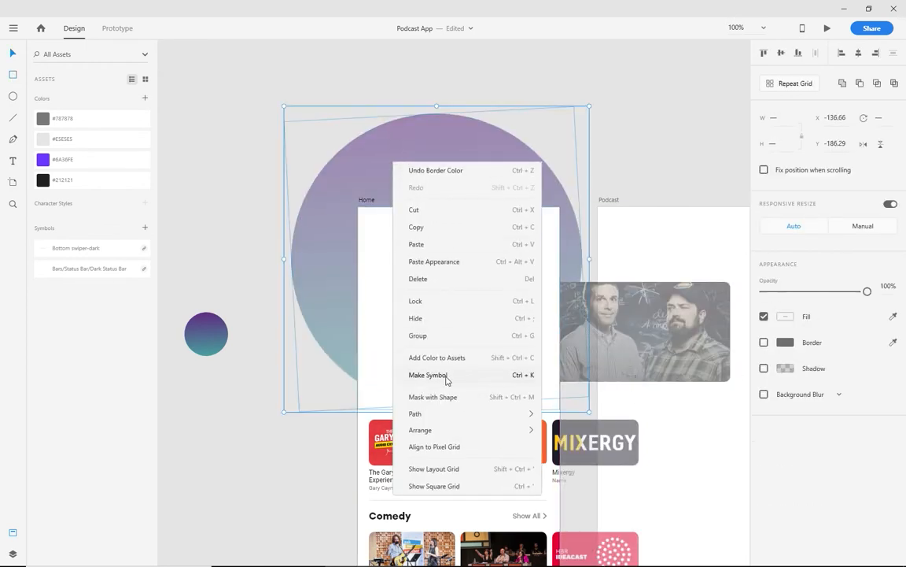
left_click(453, 400)
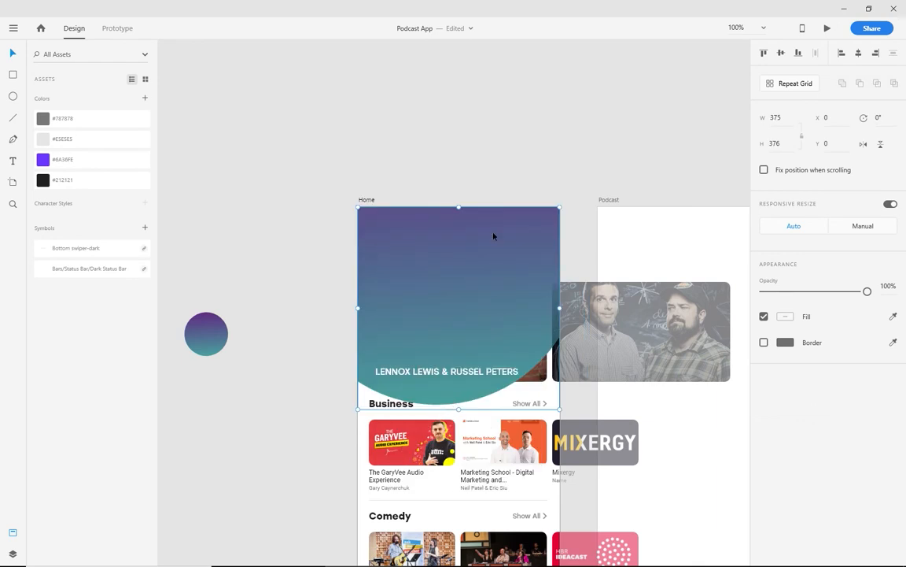
key("ctrl+z")
left_click(587, 188)
- Change the ProPodcast title's text colour to white
scroll(521, 260, "up", 3)
left_click(429, 242)
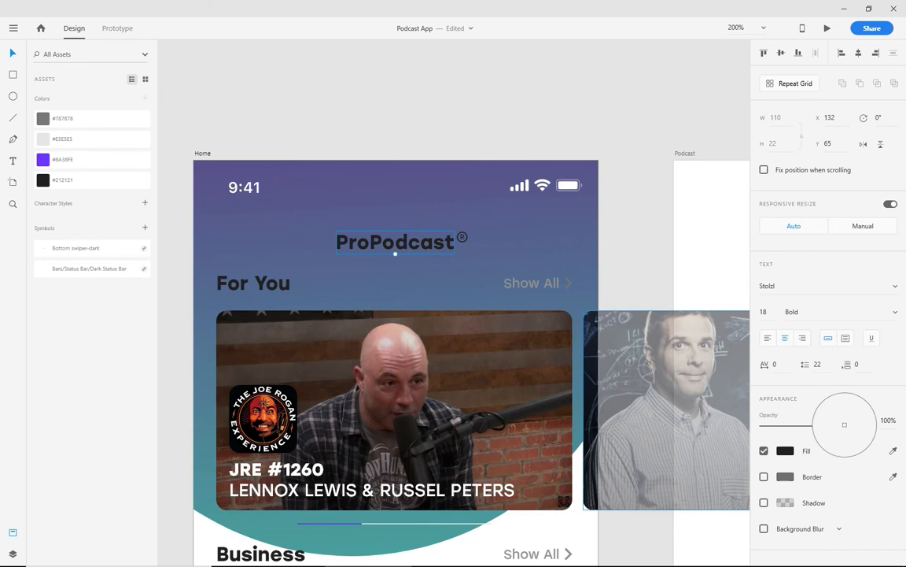
left_click(893, 450)
left_click(754, 417)
left_click(669, 401, "shift")
left_click(786, 317)
key("Escape")
scroll(467, 188, "up", 2)
- Change the letter and ring of the registered-trademark symbol beside the title to white
left_click(475, 296)
left_click(785, 450)
left_click_drag(646, 397, 577, 326)
left_click(577, 326)
left_click(482, 302)
left_click(786, 342)
left_click_drag(645, 292, 548, 90)
scroll(547, 91, "down", 2)
- Change the For You heading and its Show All link with arrow to white #FFFFFF
left_click(570, 207)
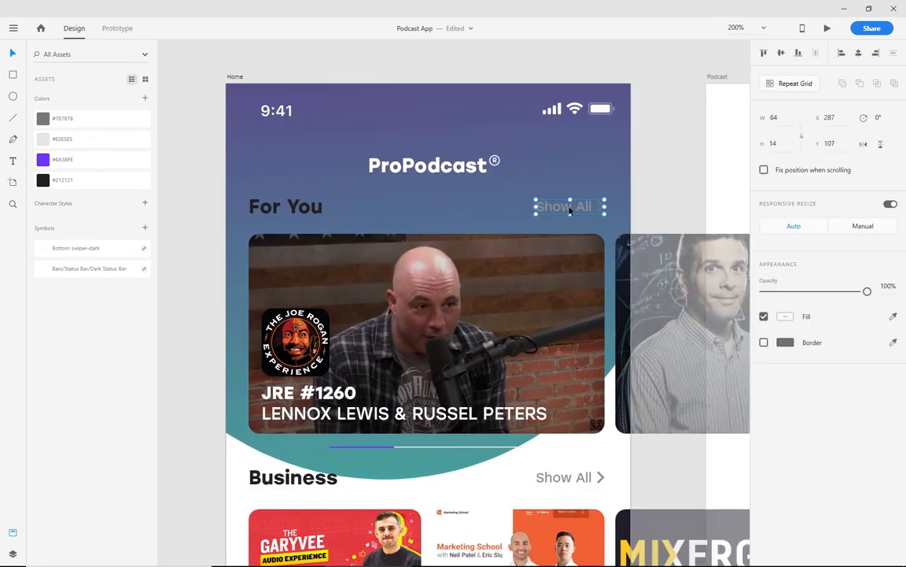
left_click(785, 317)
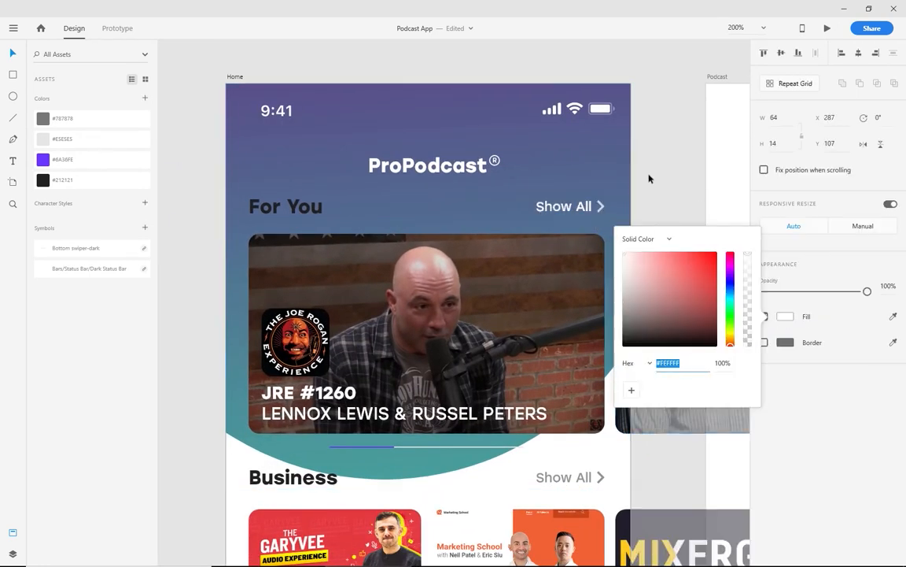
scroll(629, 193, "down", 2)
left_click(286, 143)
left_click(785, 450)
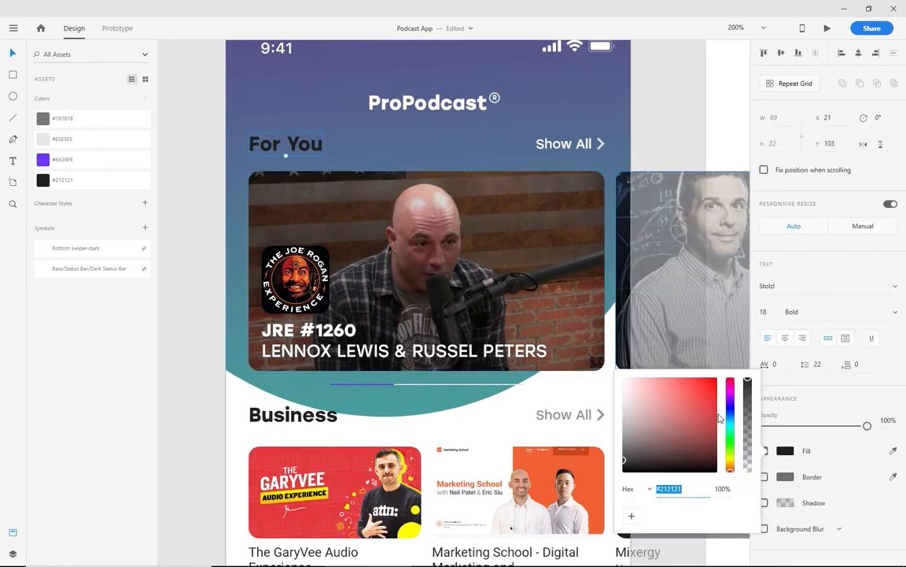
scroll(676, 323, "up", 3)
left_click(683, 338)
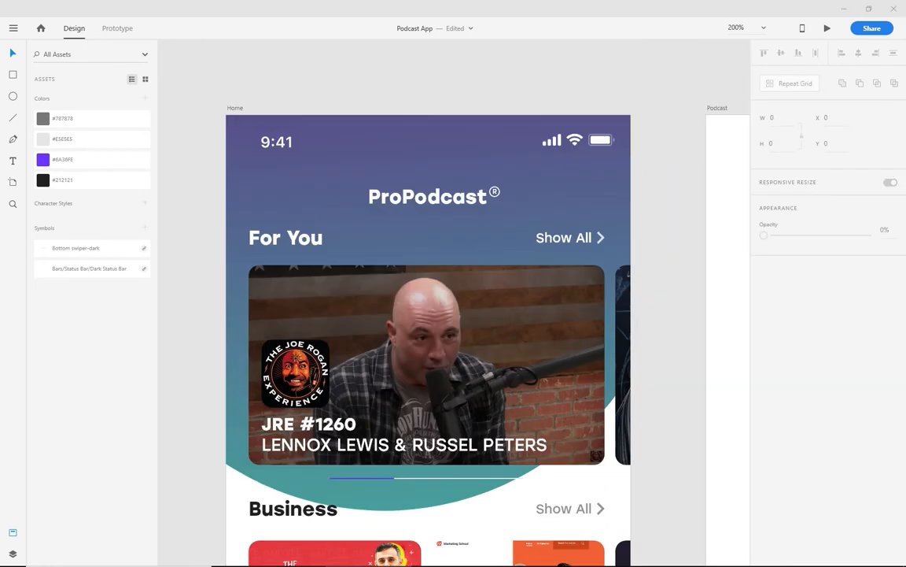
- Place a white menu icon and a white search icon on opposite sides of the ProPodcast title in Home's header
left_click(455, 303)
left_click(441, 293)
left_click_drag(417, 276, 268, 202)
left_click(456, 301)
left_click(464, 314)
left_click_drag(464, 314, 562, 202)
left_click(647, 209)
left_click(591, 196)
left_click_drag(637, 210, 629, 174)
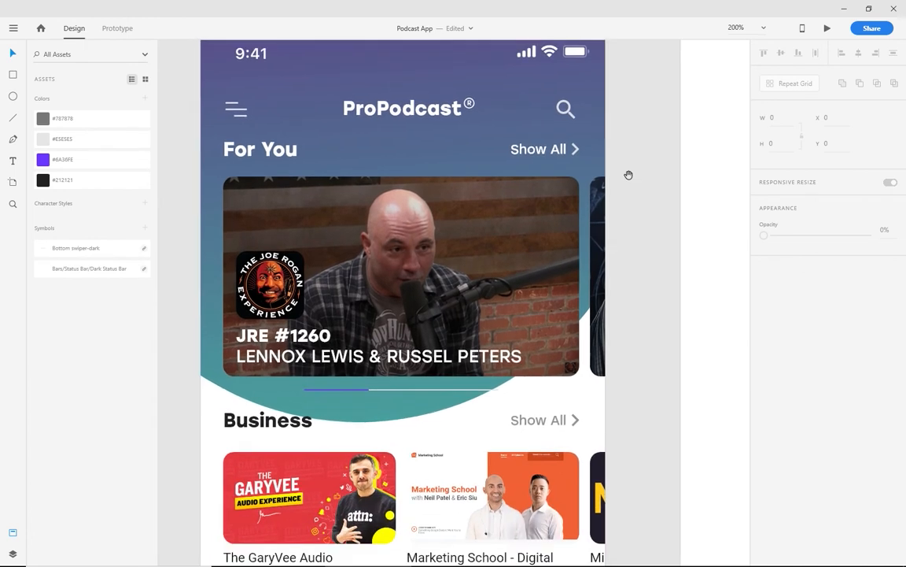
- Copy a purple-to-teal gradient circle onto the Home artboard and scale it down as a decorative accent
scroll(619, 240, "down", 2)
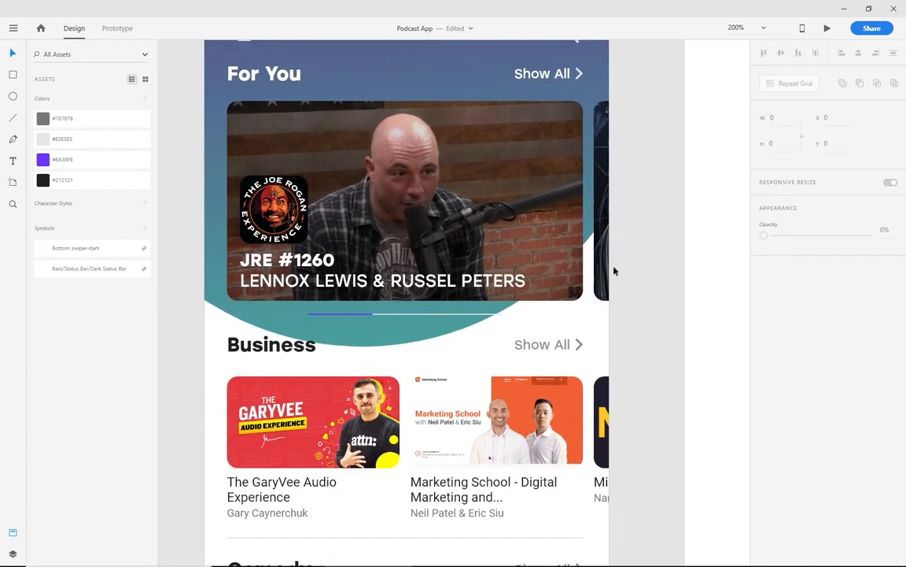
key("ctrl+1")
left_click_drag(560, 309, 550, 270)
left_click(177, 221)
left_click_drag(183, 228, 545, 316, "alt")
left_click(550, 496)
scroll(545, 317, "down", 1)
key("ctrl+2")
left_click_drag(486, 259, 521, 507)
left_click(220, 298)
left_click_drag(161, 331, 180, 315, "shift")
left_click_drag(212, 290, 210, 301)
- Position the small gradient circle at Home's right edge and duplicate it to the left edge beside the Business podcasts
left_click(393, 377)
left_click_drag(393, 378, 386, 193)
left_click_drag(619, 349, 626, 227)
left_click_drag(617, 280, 613, 276)
left_click_drag(598, 335, 602, 211)
left_click_drag(610, 157, 204, 395, "alt")
- Lower the opacity of the decorative gradient circles at Home's edges
left_click_drag(867, 291, 819, 291)
left_click(599, 405)
left_click_drag(602, 381, 601, 499)
left_click(612, 260)
left_click_drag(867, 292, 844, 292)
left_click(661, 256)
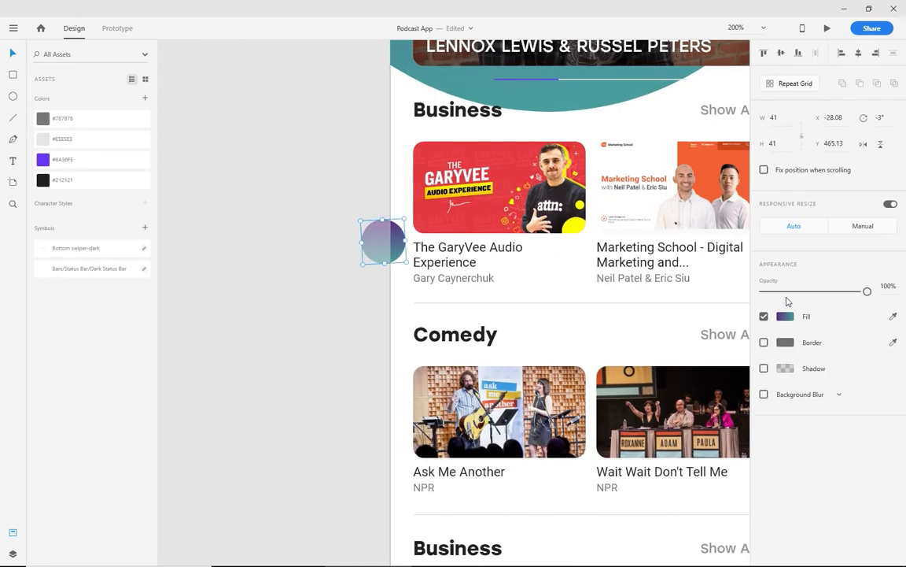
- Save the document
left_click(372, 347)
scroll(342, 322, "right", 5)
scroll(427, 318, "up", 5)
left_click_drag(438, 191, 438, 385)
key("ctrl+minus")
key("ctrl+s")
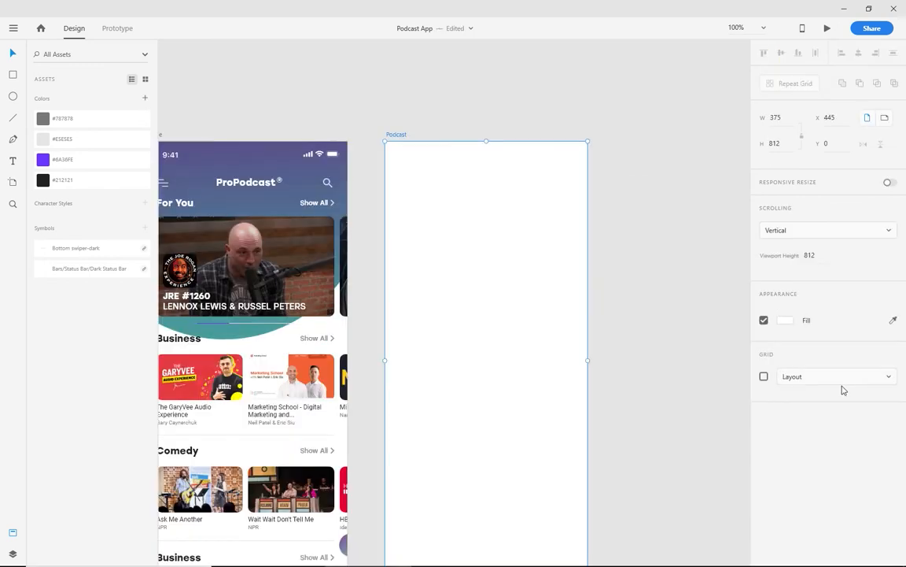
- Show a layout grid on the Podcast artboard with 4 columns, a gutter width of 10 and side margins of 20
left_click(764, 376)
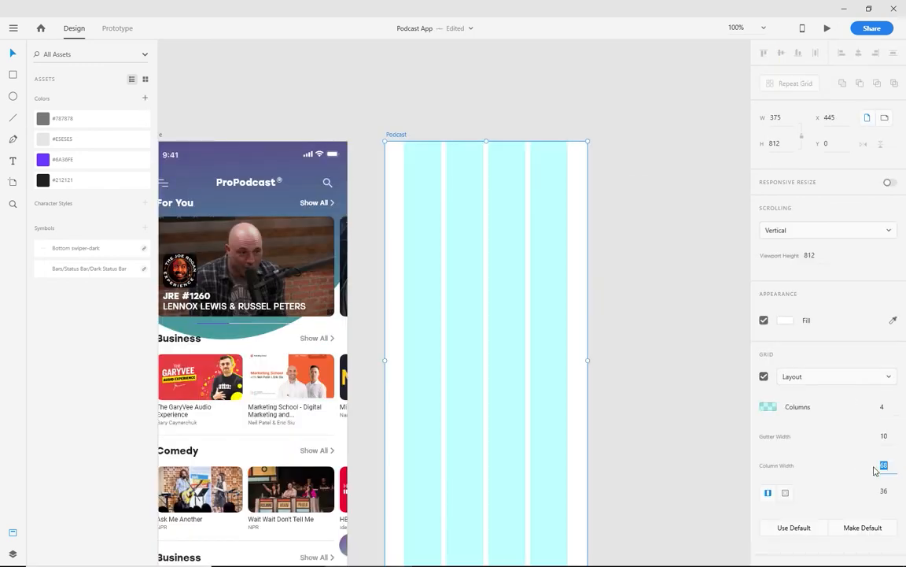
key("ctrl+z")
key("Return")
left_click(663, 423)
left_click(498, 516)
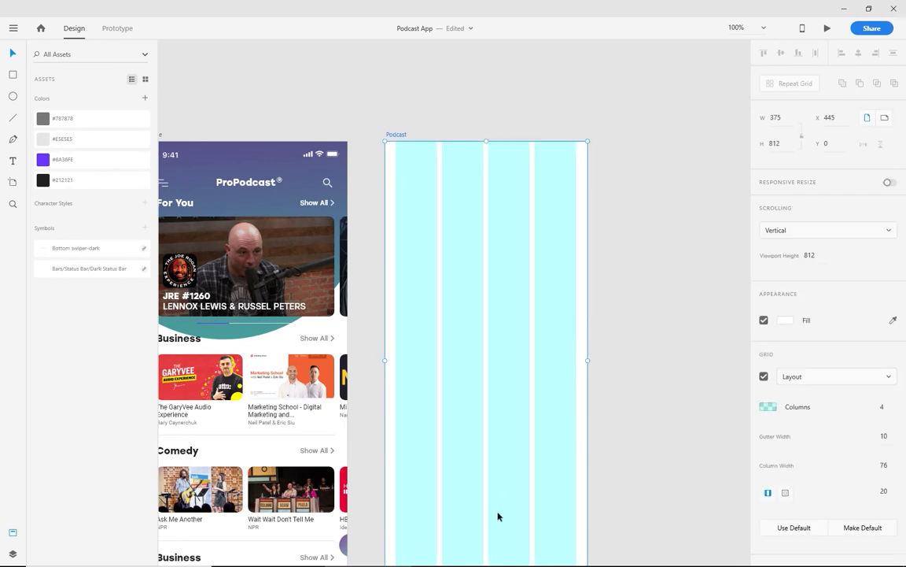
- Place the GaryVee banner image on the Podcast artboard and scale it to the full 375 width
left_click_drag(437, 213, 425, 209)
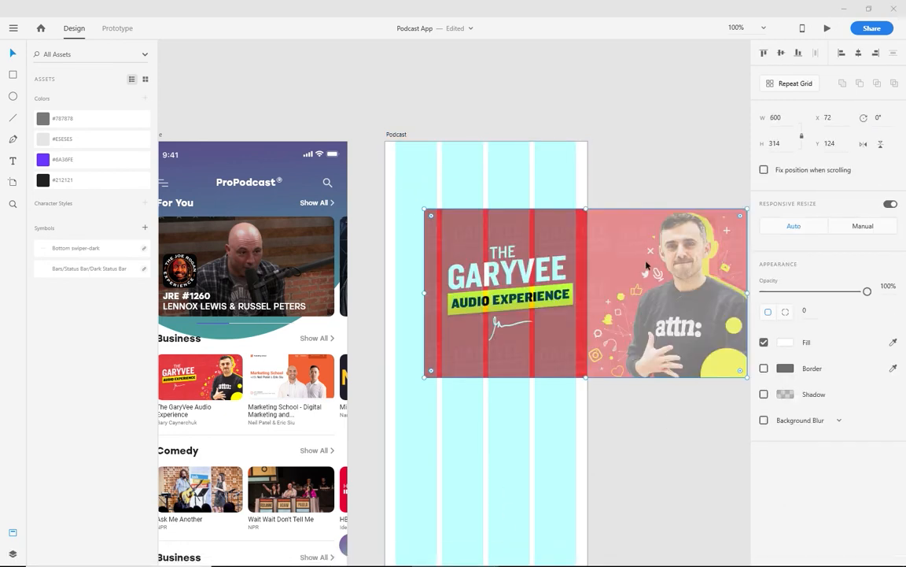
left_click_drag(645, 262, 601, 223)
left_click_drag(709, 335, 588, 273)
left_click(720, 277)
- Position the status bar at the top of the Podcast artboard over a red 375 × 89 rectangle at the origin
key("ctrl+2")
scroll(538, 280, "up", 3)
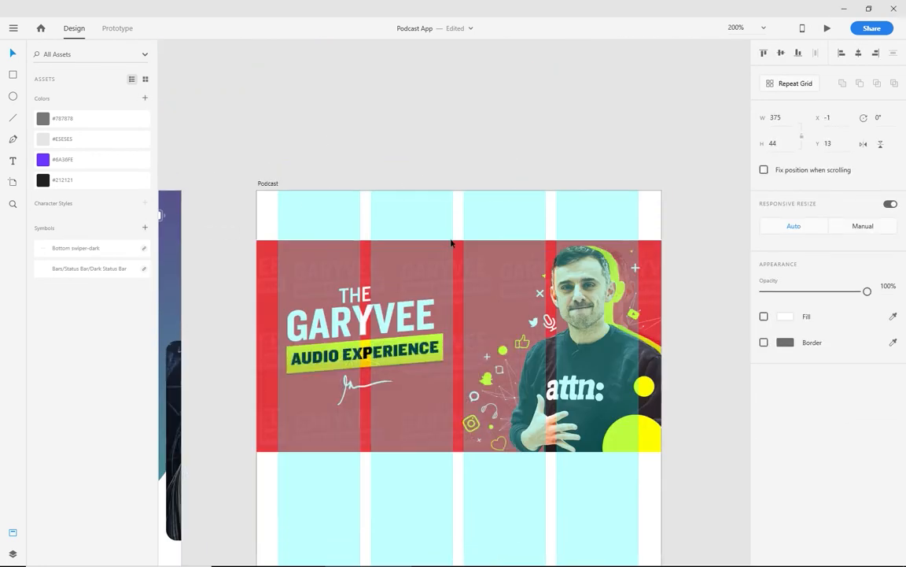
left_click_drag(451, 243, 452, 229)
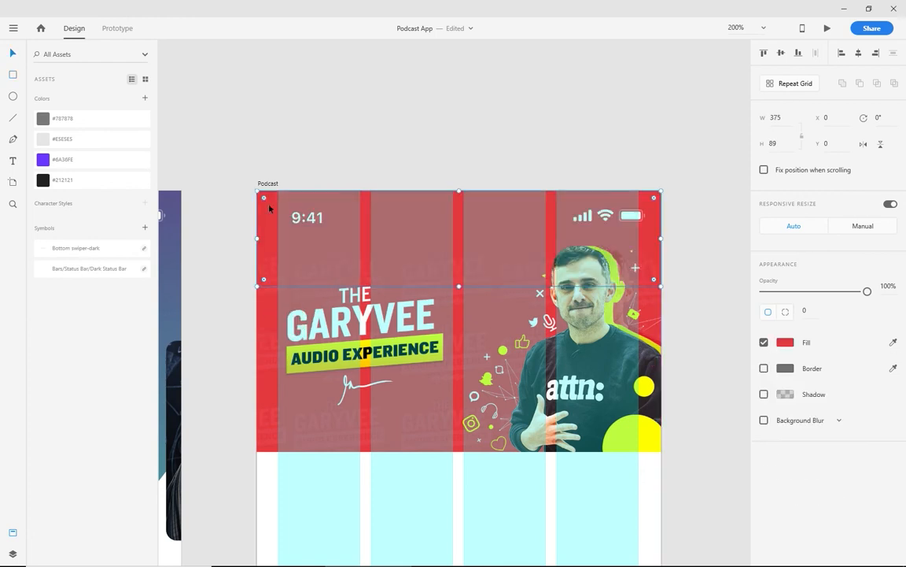
left_click(684, 287)
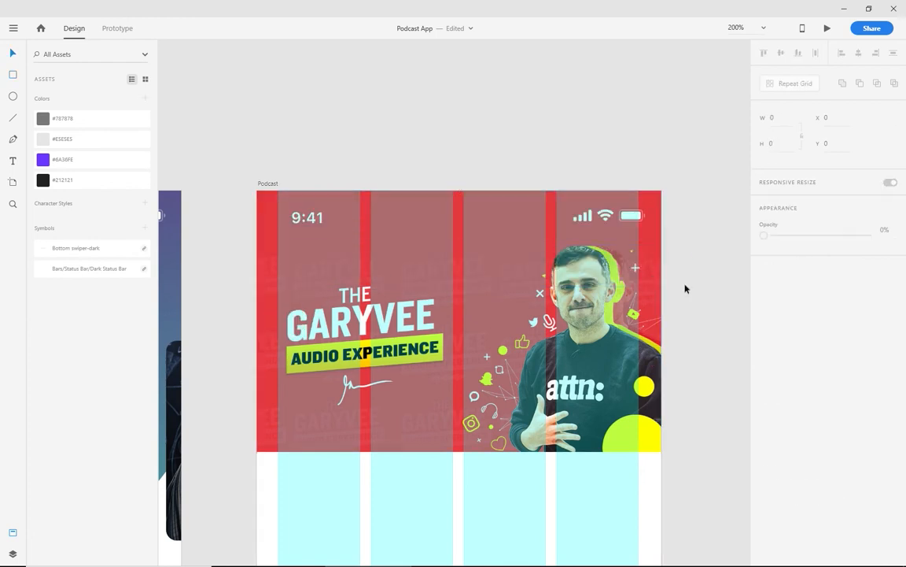
scroll(669, 311, "down", 4)
scroll(694, 309, "up", 2)
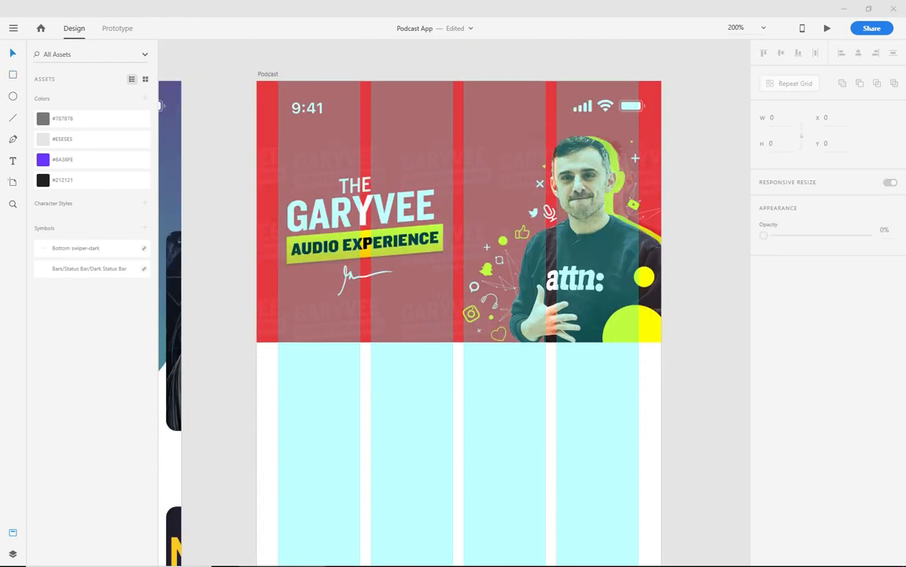
- Paste a white back arrow below the status bar's time and add a drop shadow to the banner image
key("ctrl+v")
left_click_drag(286, 136, 248, 154)
left_click(542, 227)
left_click(669, 188)
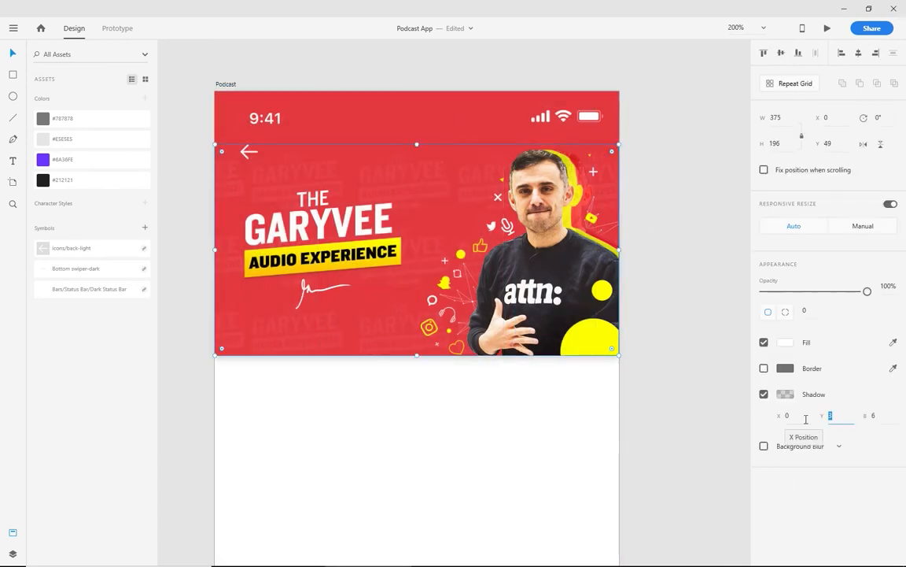
left_click(652, 249)
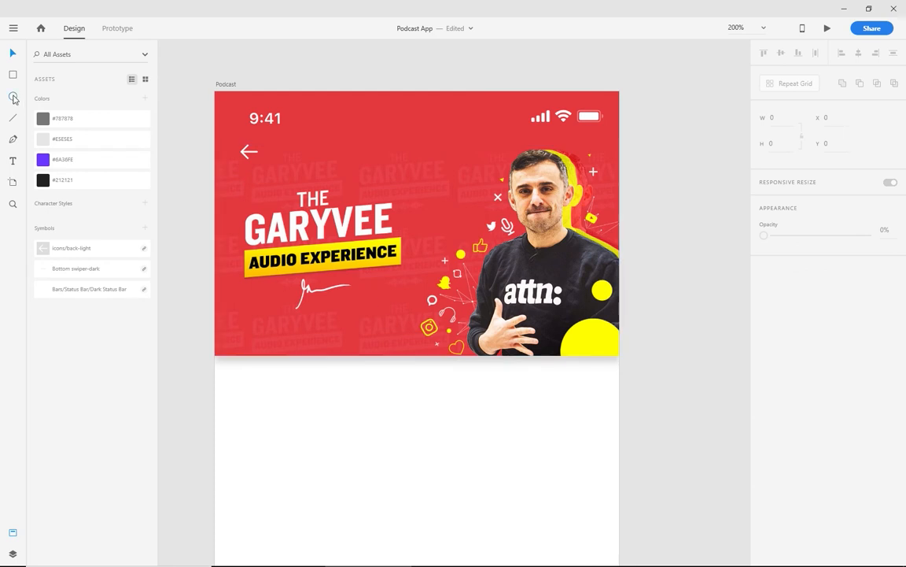
- Draw a borderless 95 × 28 rectangle over the banner's lower edge with corner radius 10 and fill #6A36FE
left_click_drag(488, 340, 591, 372)
left_click(804, 312)
type("10")
left_click(764, 368)
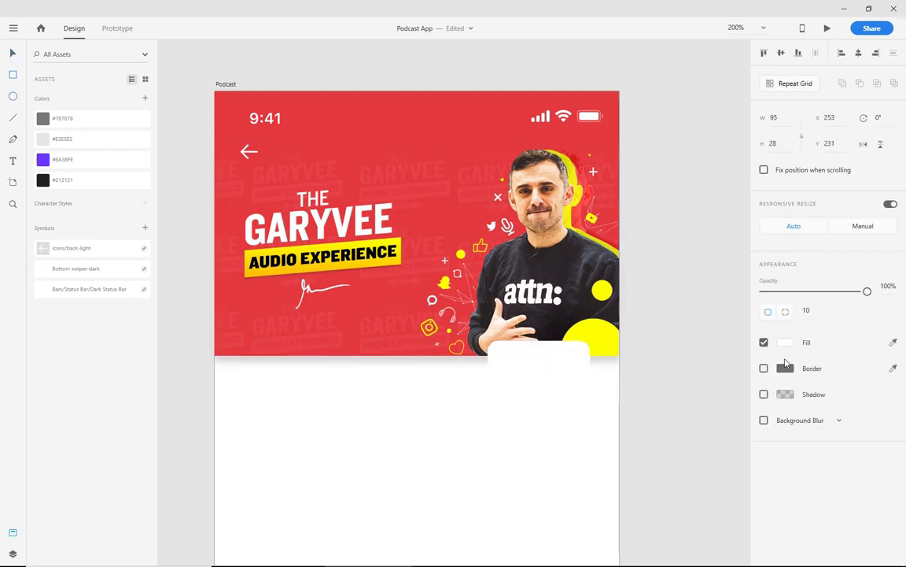
left_click(43, 159)
- Reduce the purple button's height to 22 and centre it vertically on the banner's lower edge
key("Escape")
left_click(579, 367)
left_click_drag(539, 370, 539, 364)
left_click(625, 422)
key("ctrl+plus")
key("ctrl+minus")
- Place a copy of the Business heading on the purple button as white SUBSCRIBE text at size 14
left_click_drag(203, 338, 558, 292)
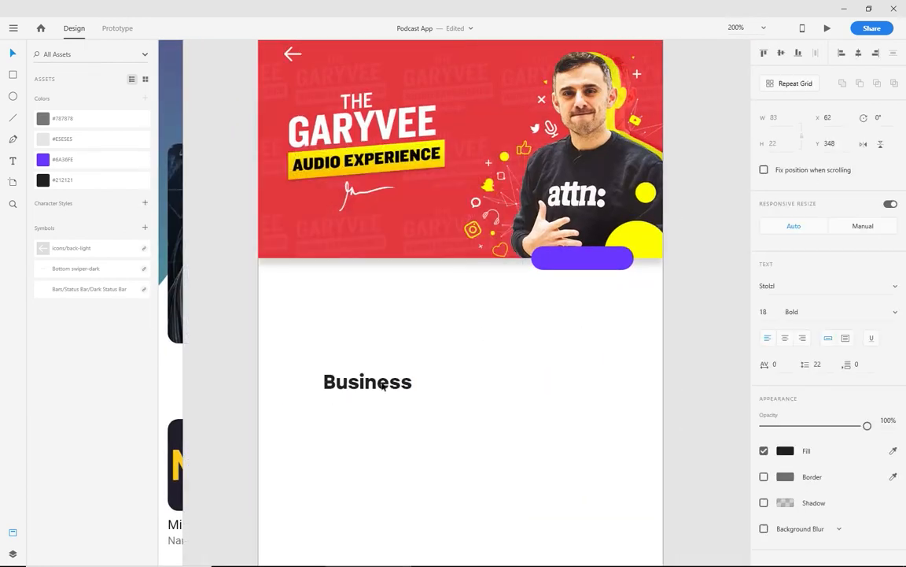
left_click_drag(367, 380, 578, 304)
double_click(575, 306)
type("SUBSCRIBE")
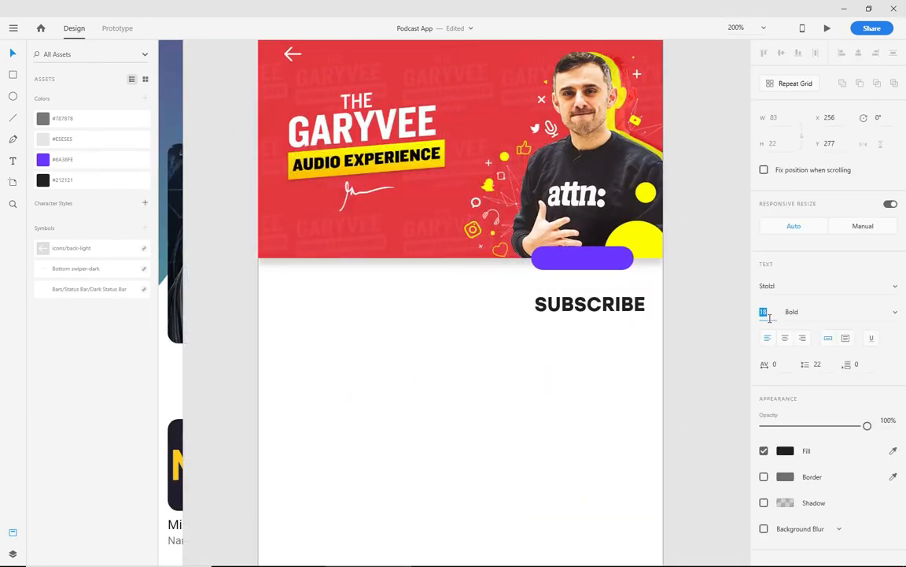
left_click(477, 320)
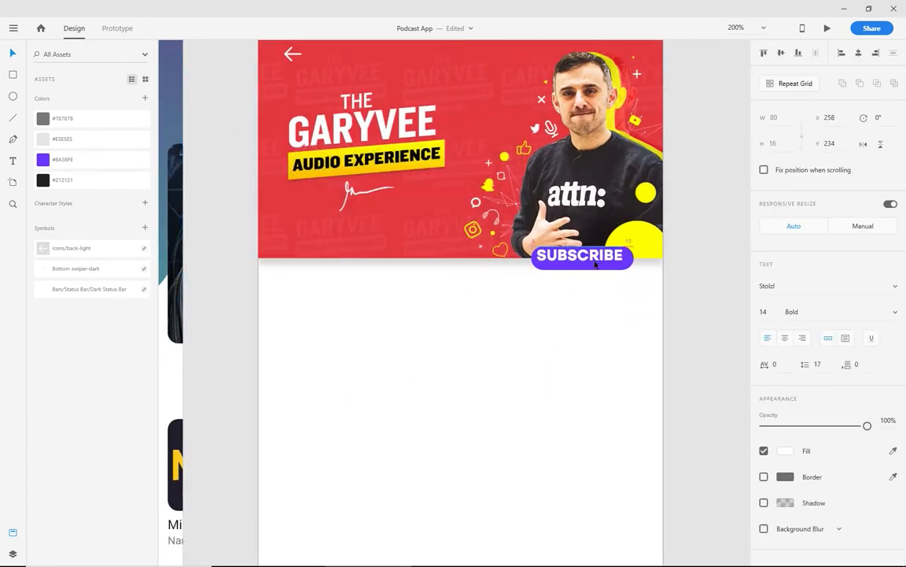
- Give the SUBSCRIBE label a lighter font weight and centre it on the purple button
key("ctrl+plus")
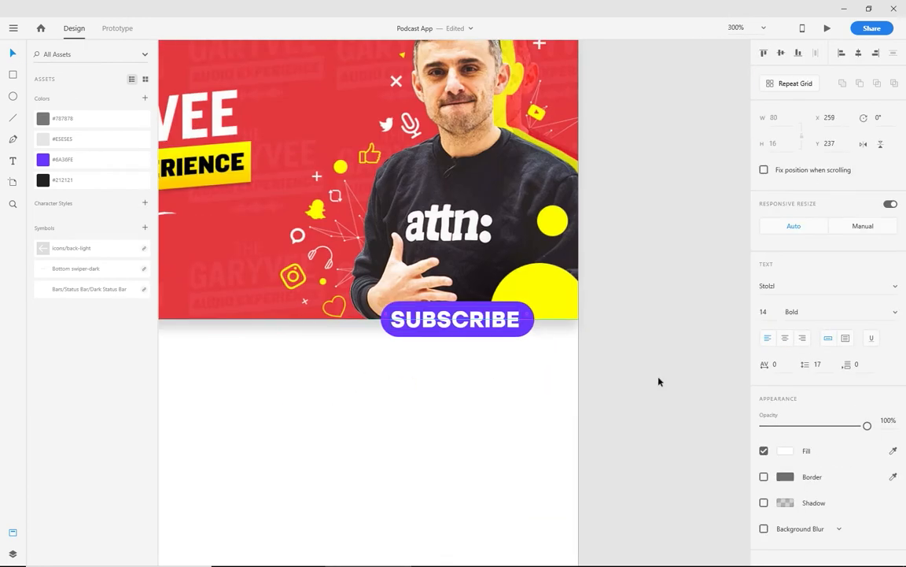
left_click(893, 314)
left_click(787, 327)
left_click(384, 329, "shift")
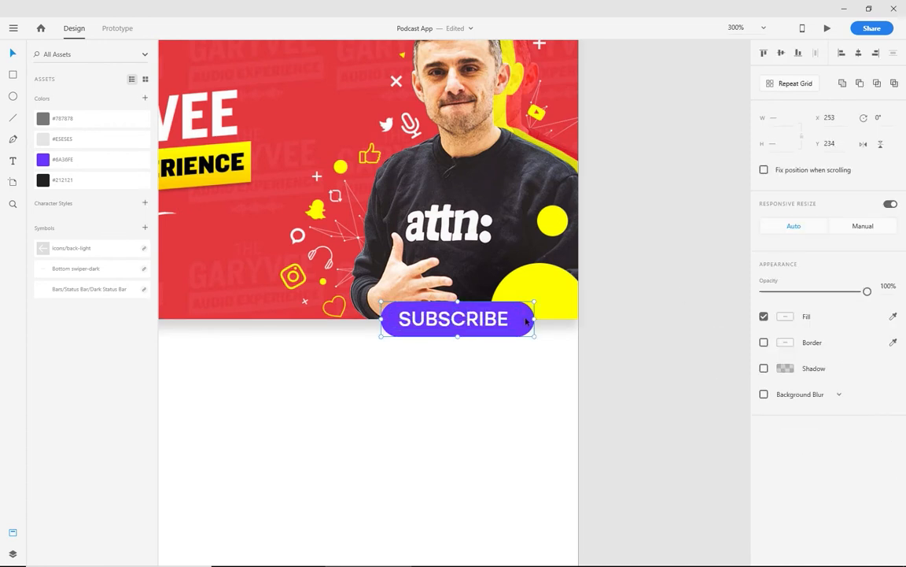
- Add a drop shadow in #6A36FE to the Subscribe button and raise the shadow's opacity
left_click(526, 319)
left_click(764, 394)
left_click(786, 395)
left_click(54, 161)
left_click(786, 395)
left_click(695, 432)
type("6A36")
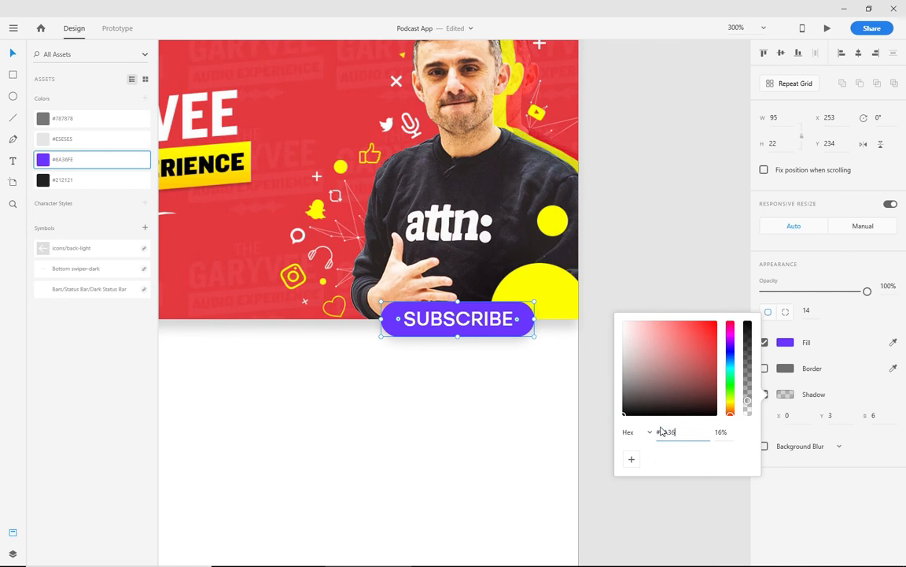
type("FE")
key("Return")
left_click_drag(747, 401, 750, 360)
left_click(471, 392)
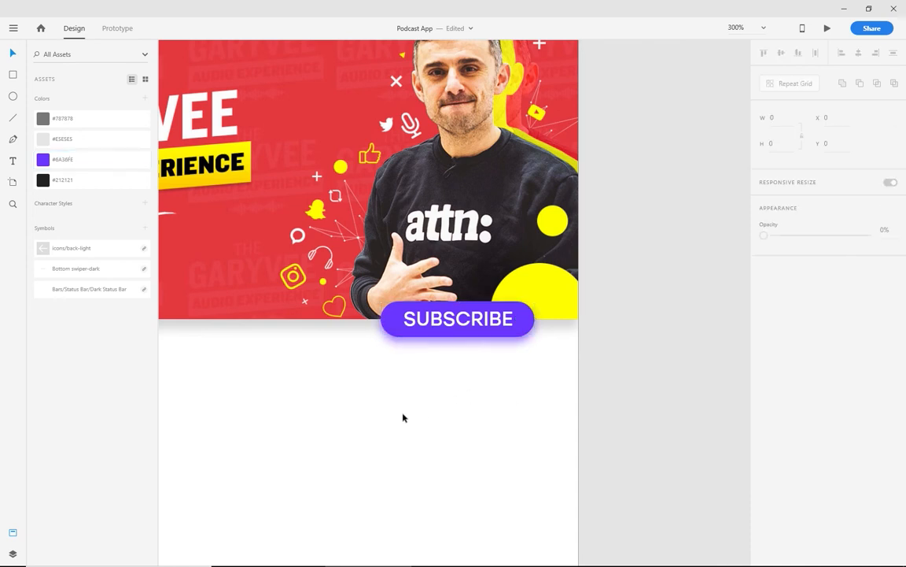
- Place a copy of the Business heading below the banner and change its text to "The GaryVee Audio Experience"
left_click_drag(403, 418, 581, 425)
key("ctrl+minus")
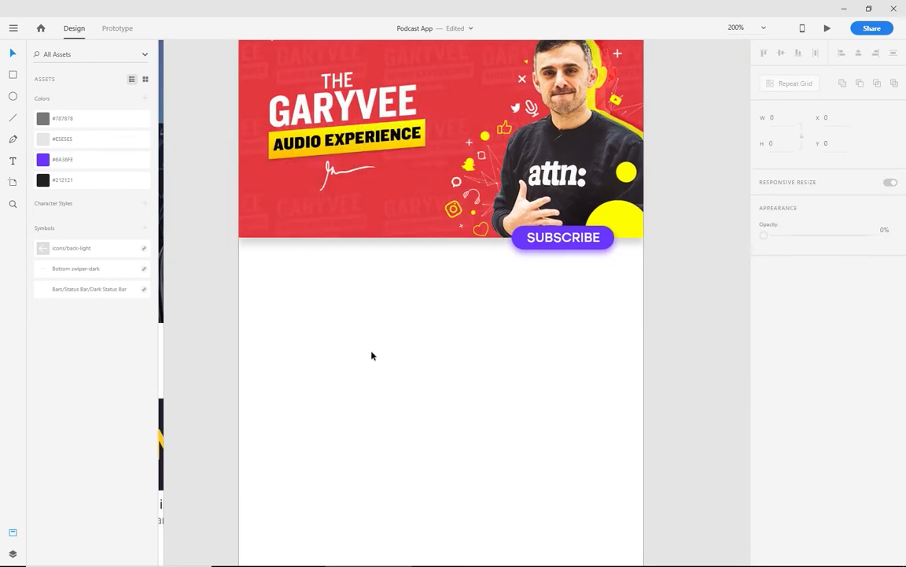
type("Business")
double_click(323, 289)
type("The Gary")
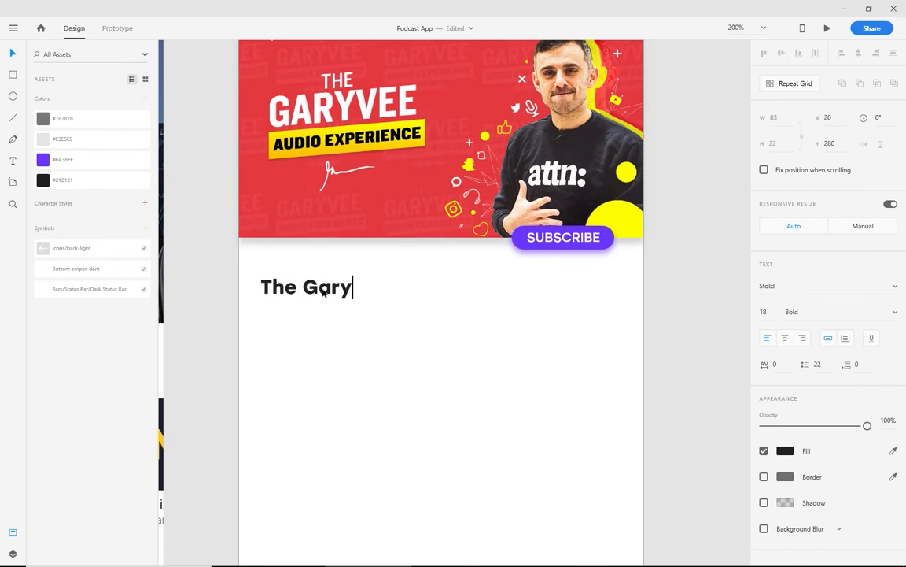
type("Vee Audio Experience")
key("Escape")
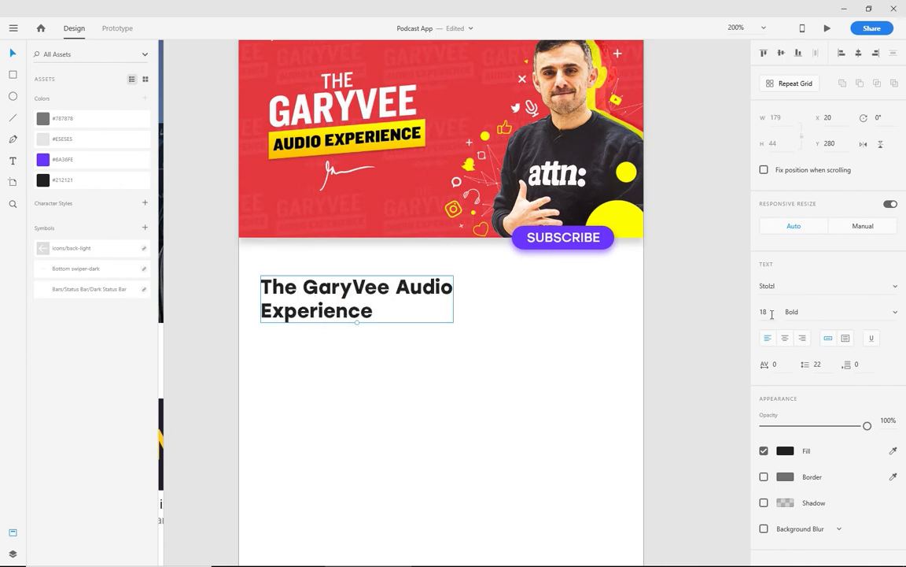
- Set the podcast title's text size to 23 and move it up closer to the banner
left_click(772, 313)
type("23")
key("Return")
left_click_drag(390, 286, 392, 271)
left_click(465, 356)
- Add the text "#1 ON TRENDING" above the podcast title in Regular weight at size 10
left_click(393, 290)
double_click(392, 271)
left_click(872, 311)
left_click(850, 330)
left_click(765, 312)
type("1510")
left_click(302, 267)
type("#1 ON TRENDING")
left_click(383, 385)
- Colour the #1 ON TRENDING label with #6A36FE
left_click(306, 261)
key("ctrl+plus")
left_click(63, 159)
left_click(460, 434)
left_click_drag(460, 433, 422, 428)
key("ctrl+minus")
left_click_drag(479, 410, 427, 338)
- Duplicate the trending label below the title at the right margin, change it to "75K Subscribers", and colour it #787878
left_click_drag(314, 229, 563, 297, "alt")
double_click(564, 301)
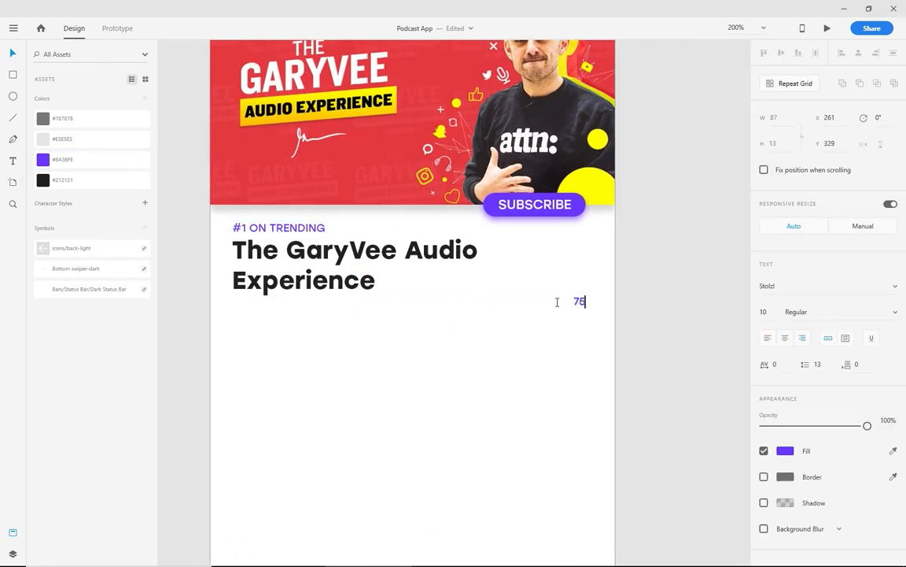
left_click(591, 355)
left_click(551, 302)
left_click(60, 139)
left_click(60, 119)
left_click(493, 365)
- Place the five orange rating stars below the podcast title and align them with the subscriber count
left_click_drag(326, 317, 326, 313)
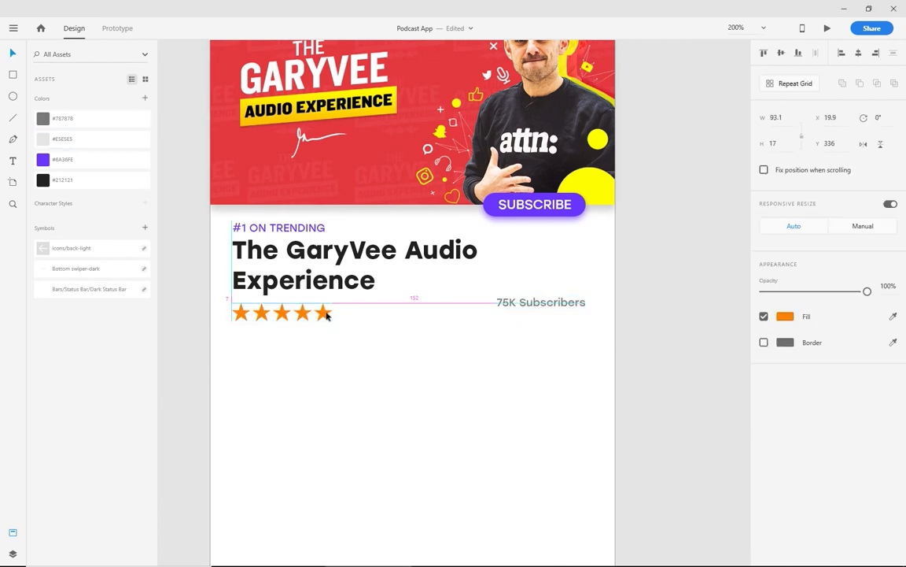
left_click_drag(524, 304, 524, 314)
left_click(318, 314, "shift")
left_click(443, 369)
scroll(443, 372, "up", 1)
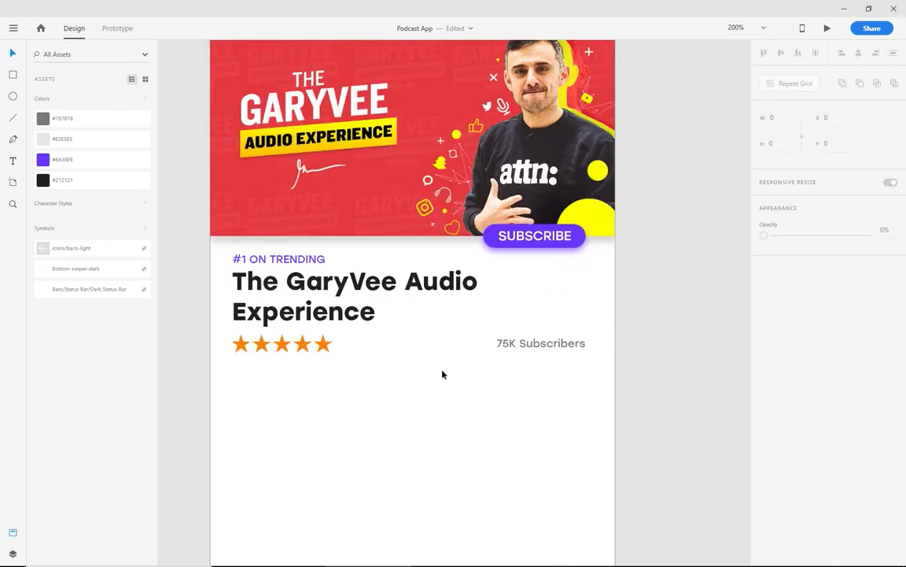
- Duplicate the podcast title below the rating row and change its text to "Available episodes"
scroll(443, 374, "down", 3)
left_click(335, 188)
left_click_drag(335, 188, 337, 313)
double_click(337, 313)
type("Available episodes")
- Reduce the Available episodes heading's text size by 5
key("ctrl+a")
left_click(764, 313)
key("Down")
key("Down")
key("Down")
key("Down")
key("Down")
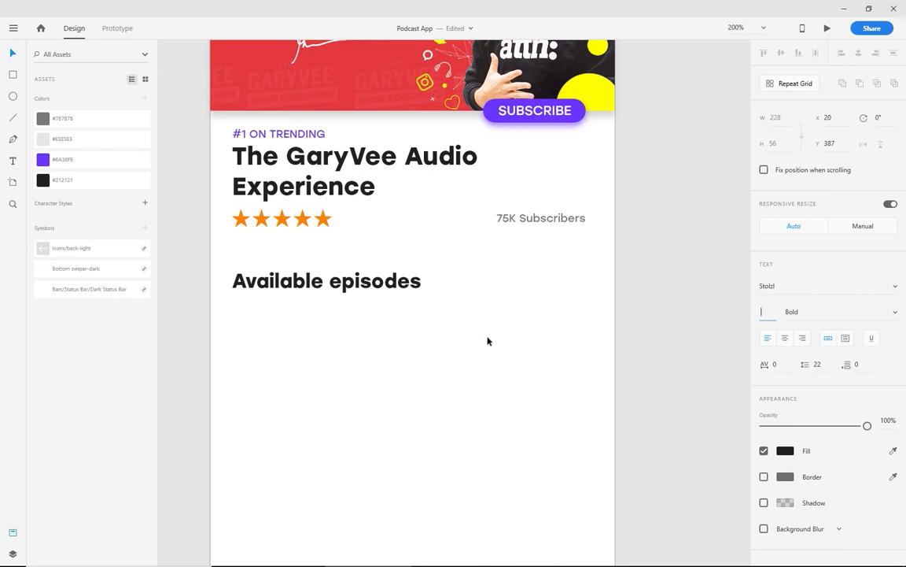
key("Escape")
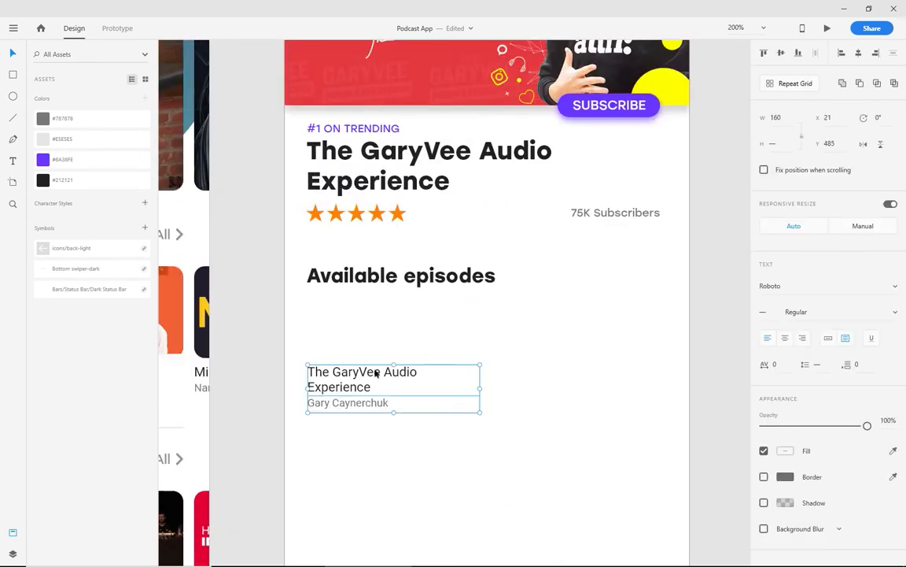
- Place copies of the Home podcast title and author texts below Available episodes and show the layout grid
left_click_drag(375, 373, 374, 316)
scroll(396, 355, "right", 2)
left_click(556, 354)
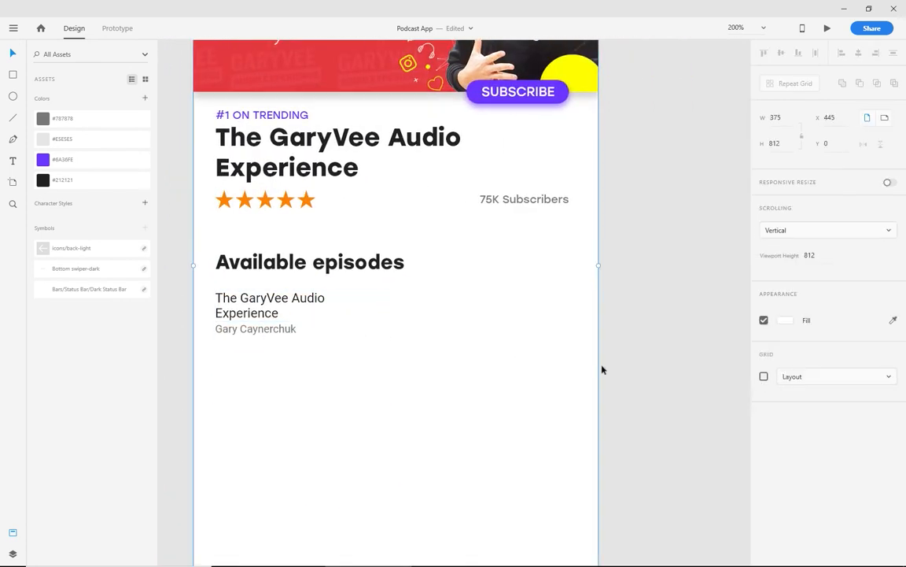
key("ctrl+shift+apostrophe")
- Widen the episode texts to 248 and retitle the episode "How Having “Less” Can Make You Happier : From My Inbox To Your Ears Episode 1"
left_click(317, 302)
double_click(306, 314)
type("How Having \"Less\" Can Make You Happier : From My Inbox To Your Ears Episode 1")
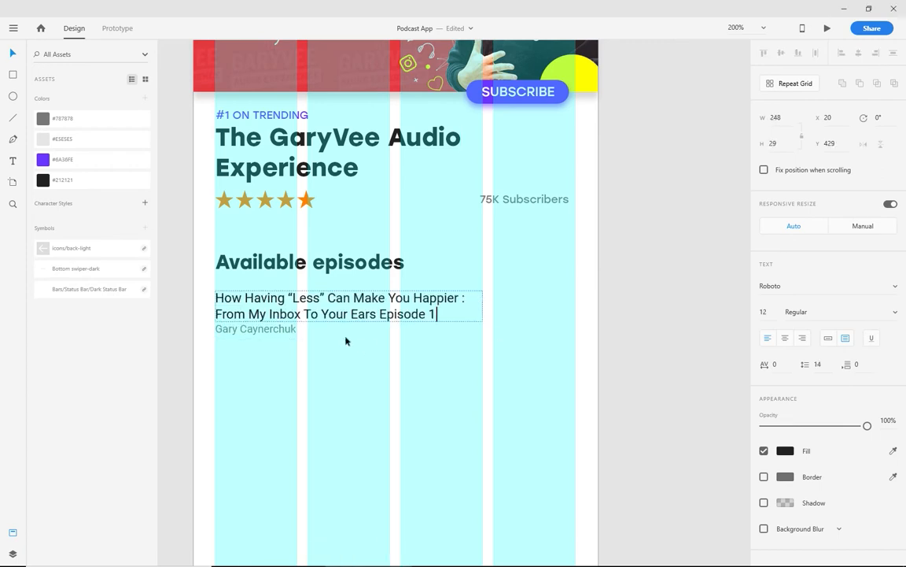
- Replace the author line below the episode title with "MAR 11 / 8MIN"
left_click(485, 347)
double_click(272, 331)
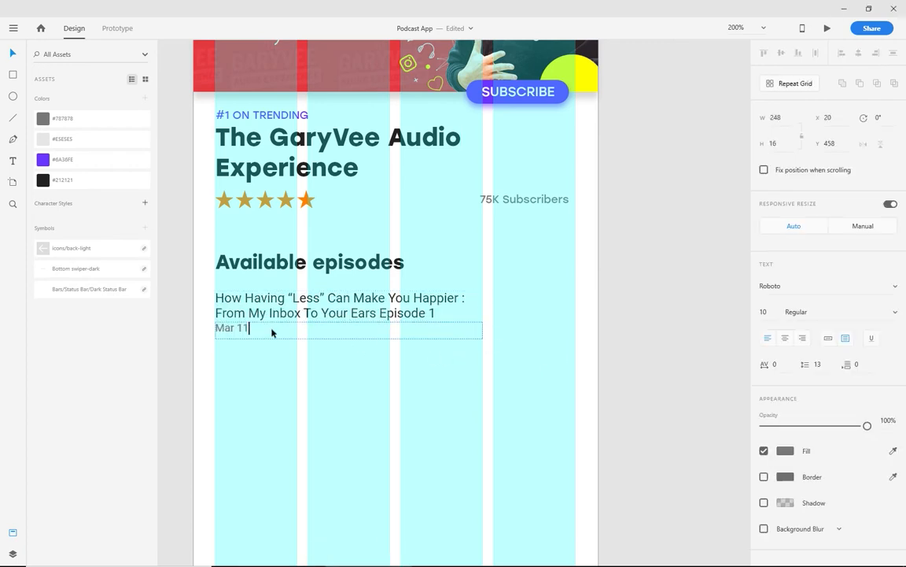
left_click(335, 365)
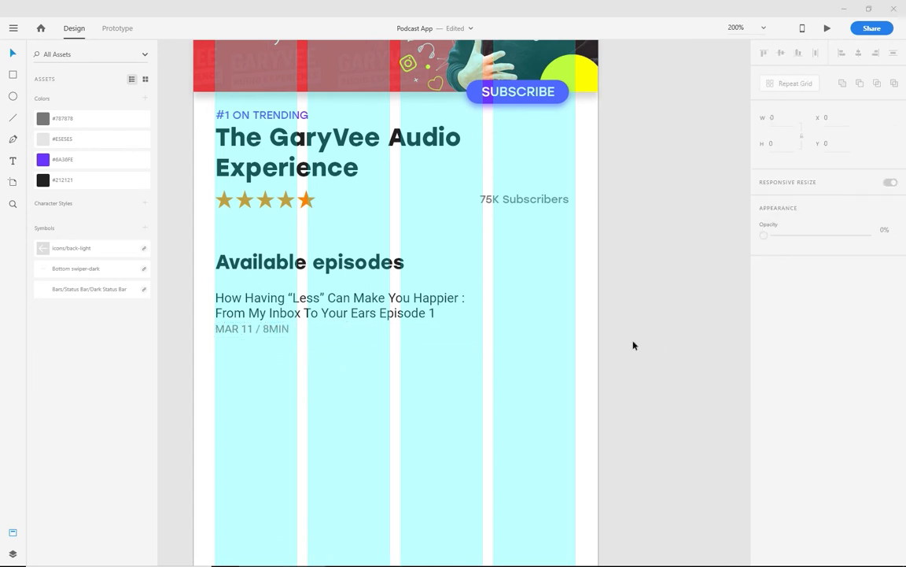
- Draw a white 30 by 30 circle with a shadow and no border around the play icon and place it behind the icon
scroll(587, 336, "up", 3)
left_click(587, 347)
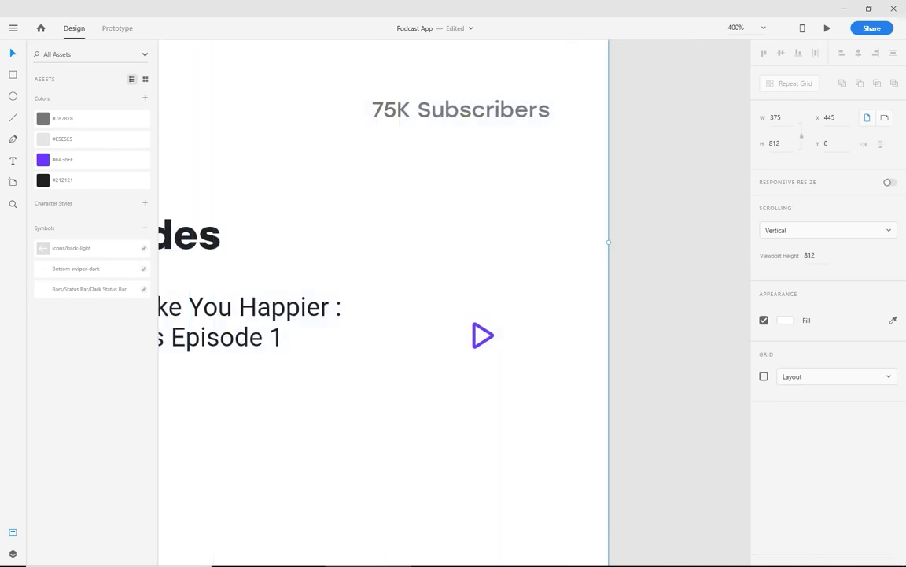
key("e")
left_click_drag(454, 308, 518, 372)
left_click(764, 447)
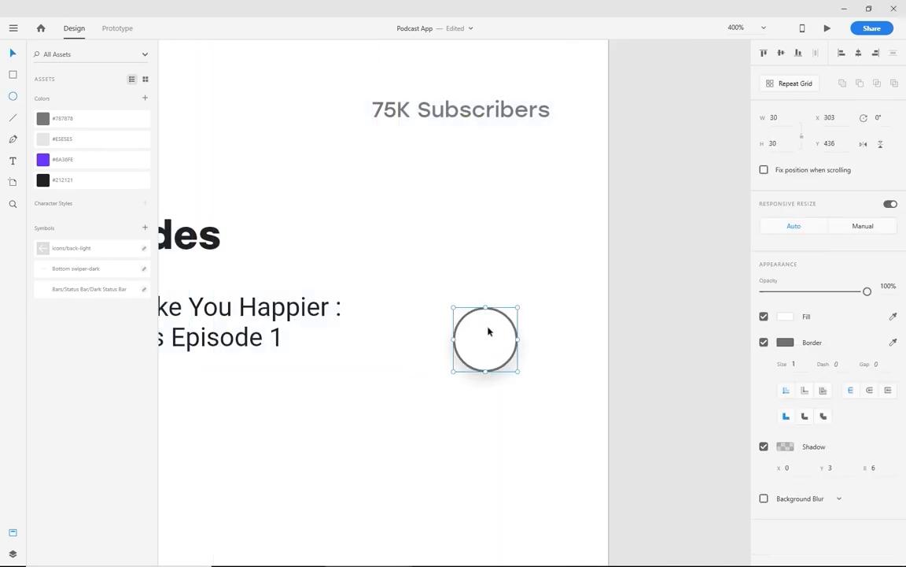
key("ctrl+[")
left_click(764, 341)
left_click(781, 54)
- Duplicate the play button's circle, enlarge the copy to 37 by 37 and set its opacity to 47%
left_click(545, 340)
left_click(508, 339)
key("ctrl+d")
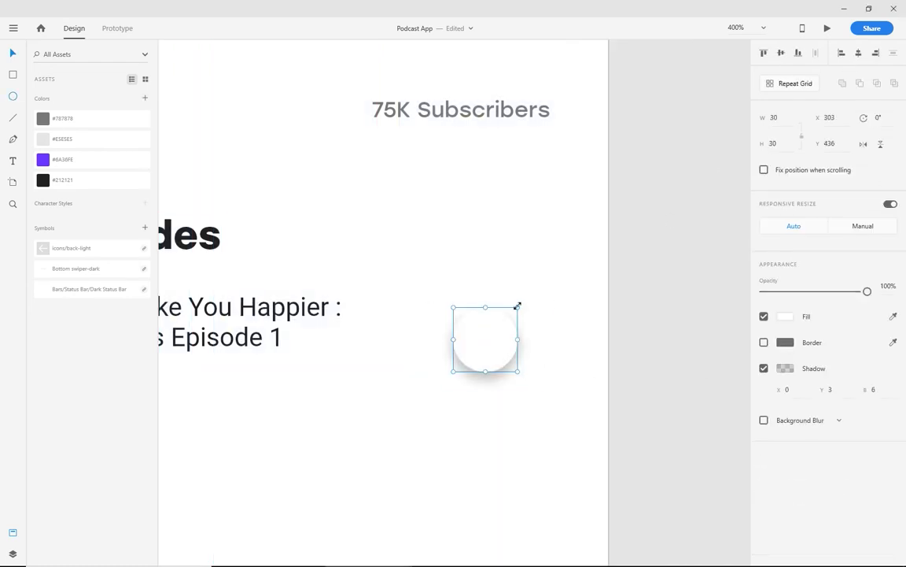
left_click(812, 291)
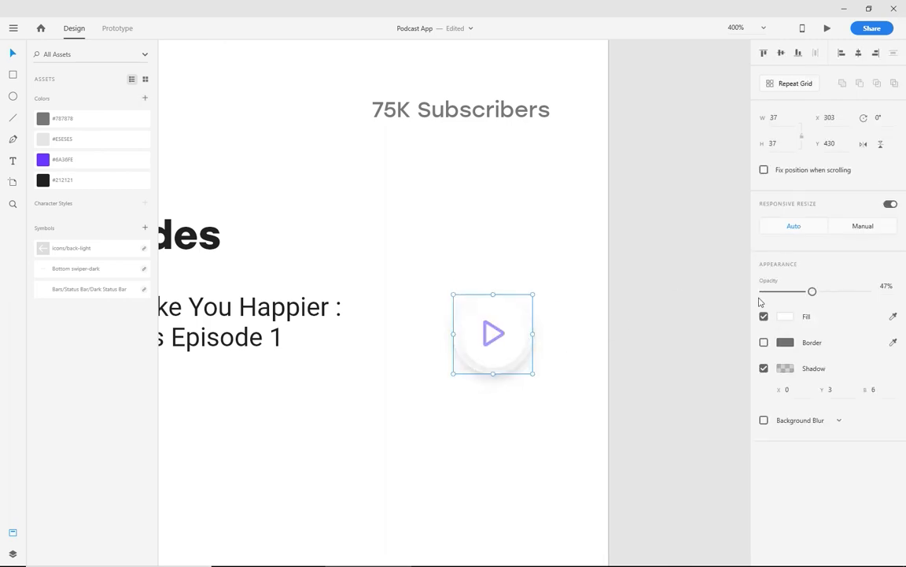
left_click(650, 398)
- Lower the larger circle's opacity a little further and turn off its shadow
scroll(510, 325, "up", 4)
left_click_drag(323, 488, 684, 255)
left_click(652, 303)
left_click(568, 340)
left_click_drag(812, 292, 798, 292)
left_click(764, 368)
left_click(668, 356)
- Nudge the play icon so it sits centred inside its white circle
key("ctrl+minus")
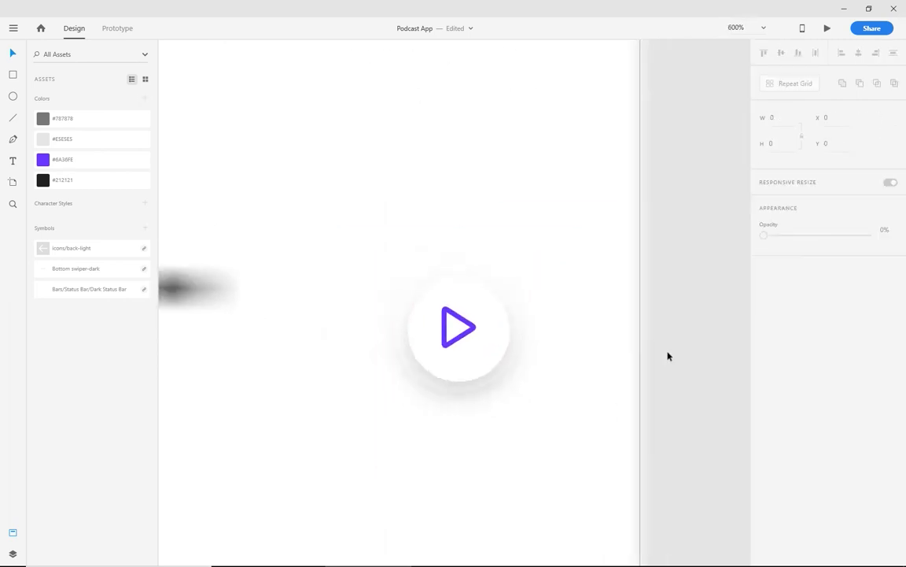
key("ctrl+minus")
left_click_drag(467, 323, 470, 326)
left_click_drag(376, 405, 542, 255)
left_click(621, 309)
left_click_drag(465, 323, 469, 324)
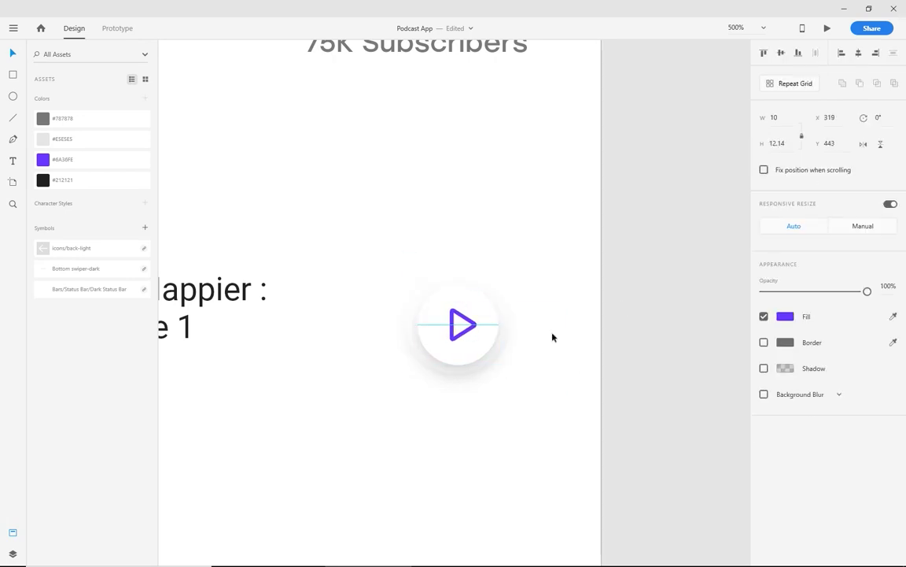
left_click(521, 368)
- Resize the play button's outer translucent circle to 40 by 40
key("ctrl+minus")
key("ctrl+minus")
left_click_drag(520, 369, 587, 393)
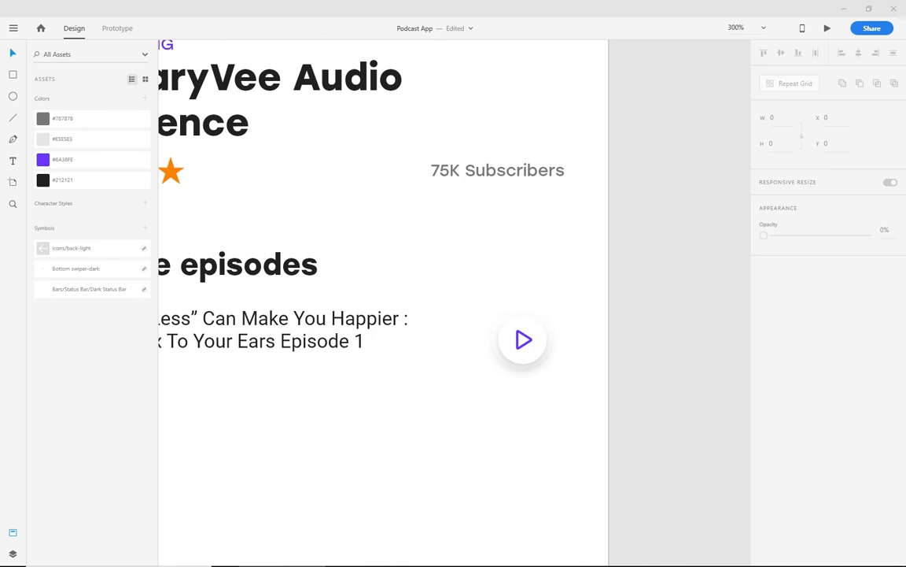
left_click_drag(571, 319, 473, 295)
left_click(538, 330)
left_click(775, 117)
- Align the play button's inner and outer circles to a common centre
key("ctrl+plus")
key("ctrl+plus")
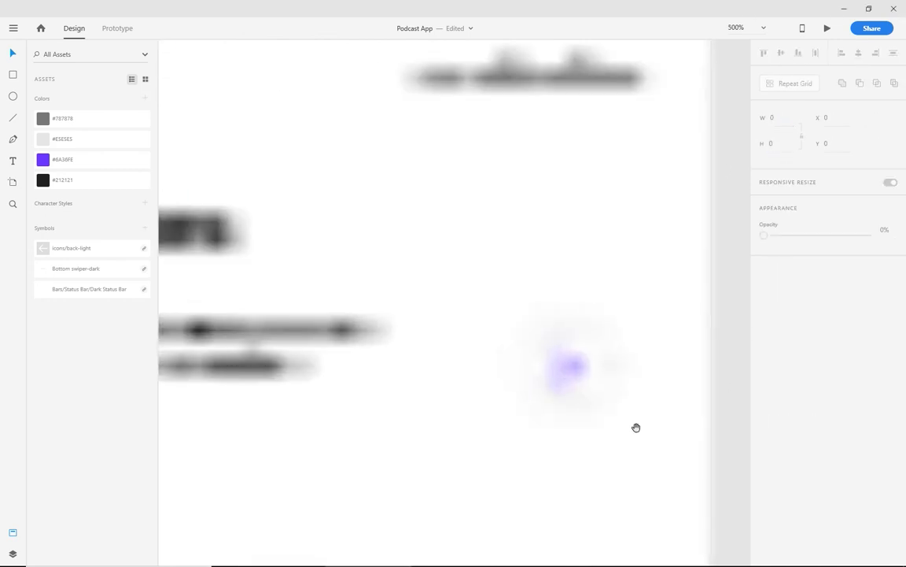
left_click(440, 341, "shift")
key("ctrl+minus")
key("ctrl+minus")
key("ctrl+minus")
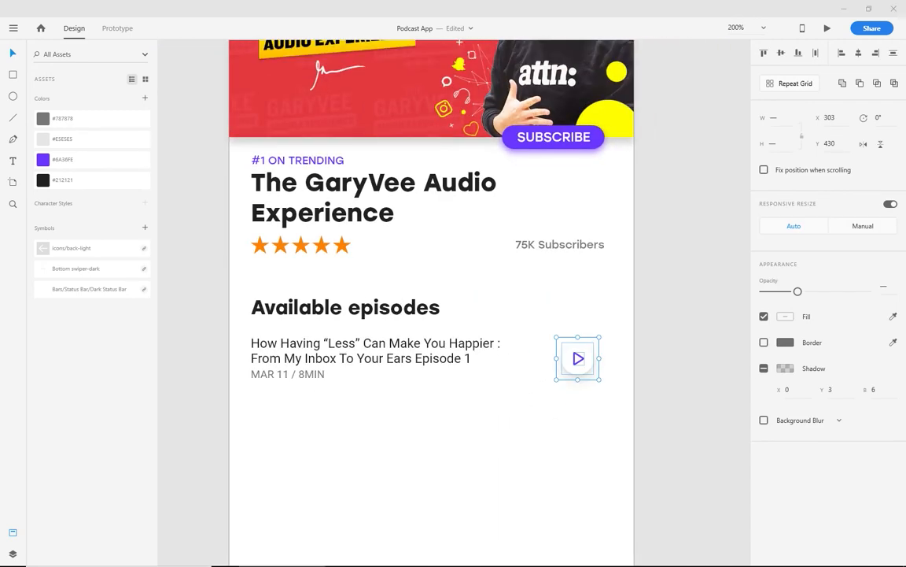
left_click(611, 376)
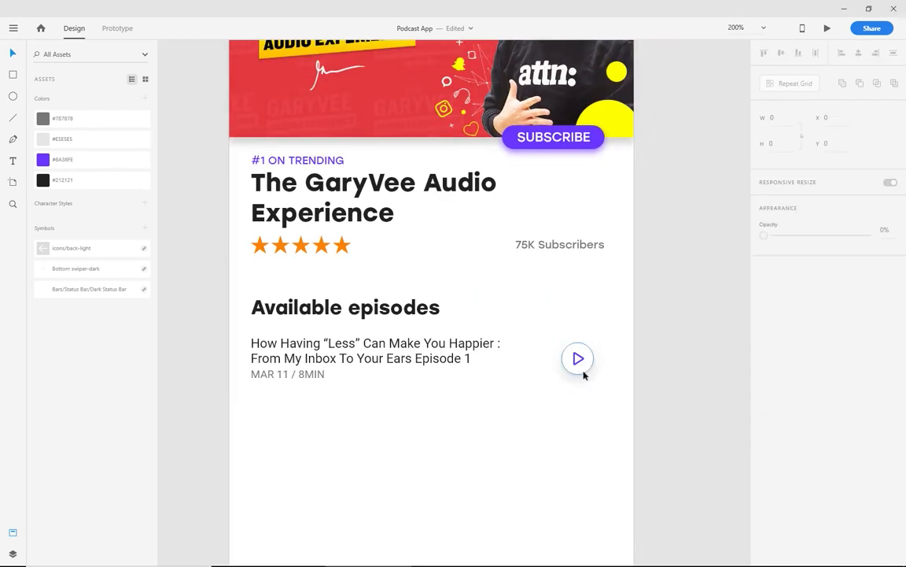
- Check the play button against a temporary grey backdrop rectangle of about 117 by 81 and delete the backdrop
key("r")
key("ctrl+plus")
left_click_drag(427, 217, 614, 345)
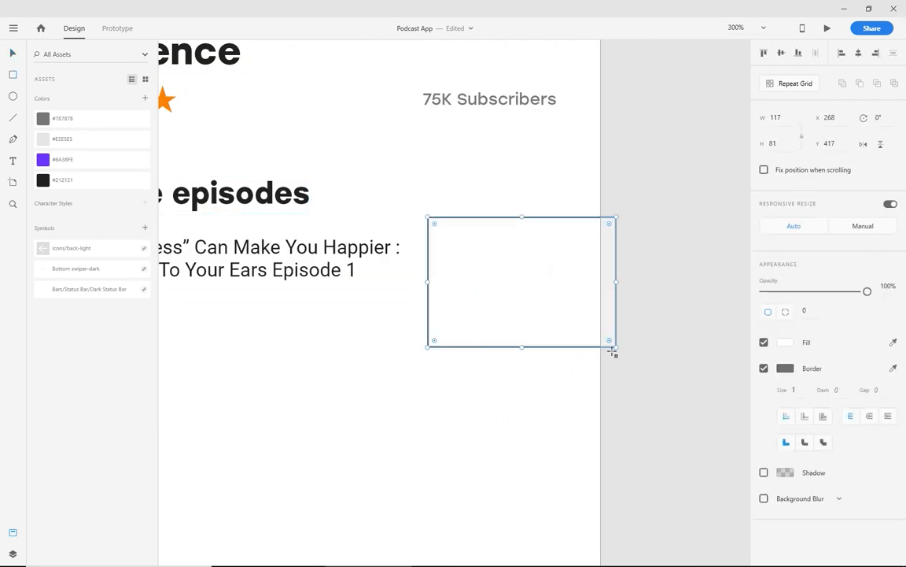
left_click(785, 342)
key("Escape")
key("ctrl+shift+bracketleft")
key("ctrl+plus")
key("Escape")
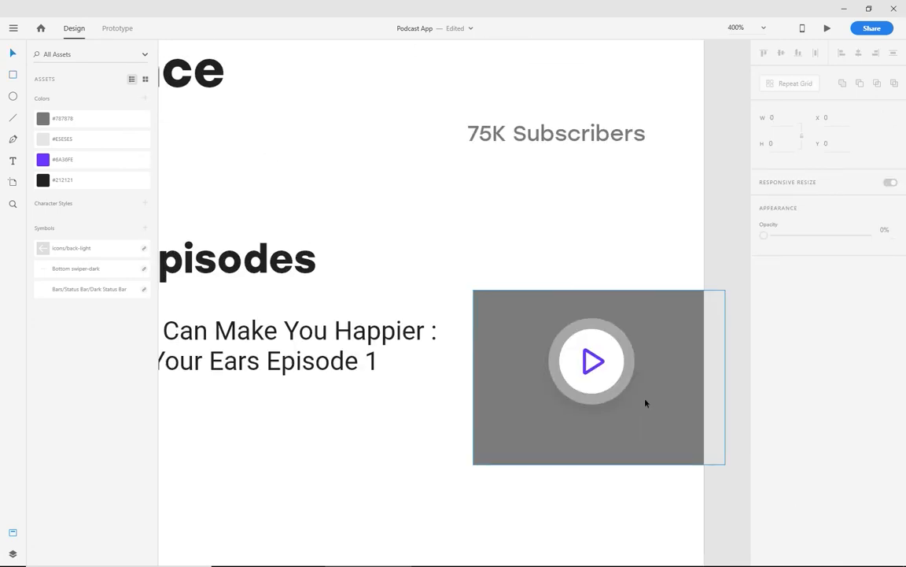
left_click(644, 443)
key("Delete")
key("ctrl+minus")
- Group the episode title and date texts and vertically centre the play button on them
right_click(336, 334)
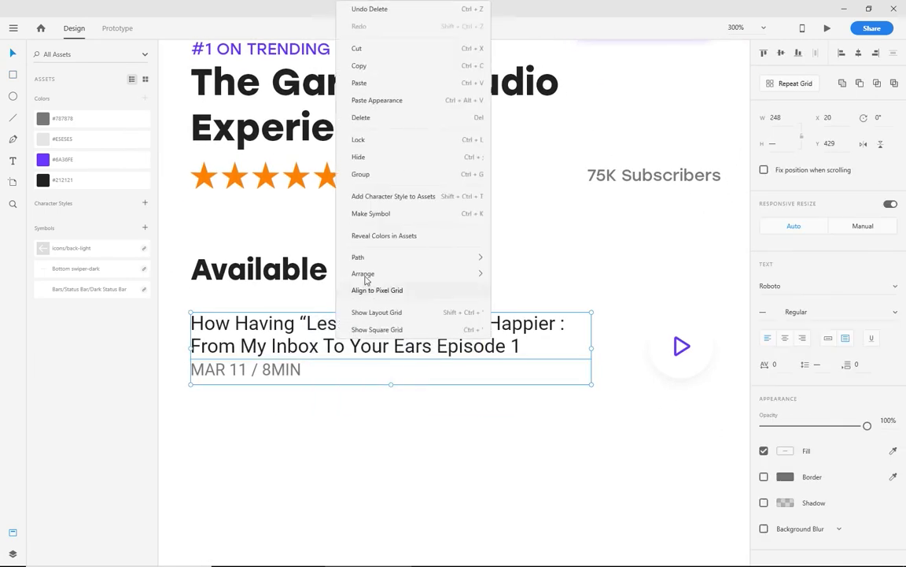
left_click(682, 345)
left_click(503, 436)
left_click(473, 338)
left_click(648, 428)
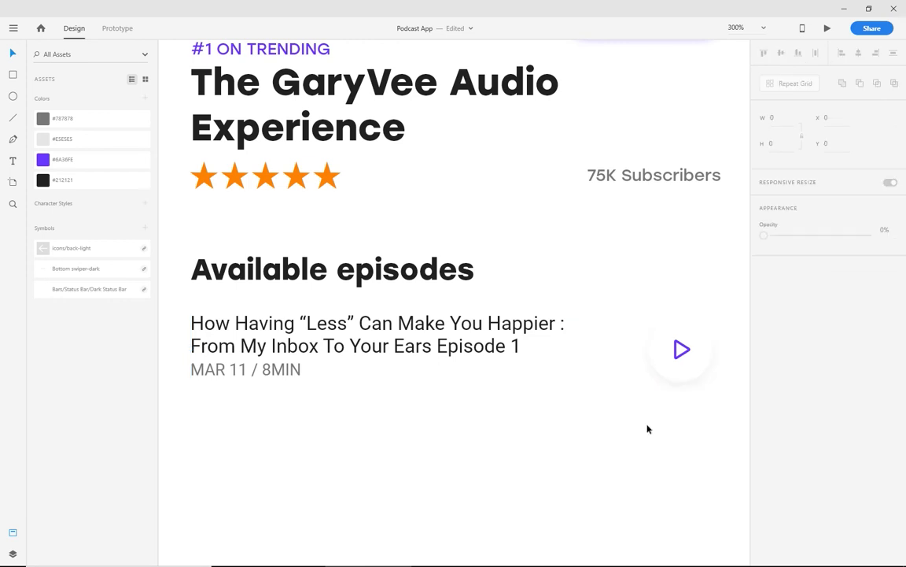
- Centre the play button horizontally in the last layout-grid column using a temporary guide rectangle, and hide the grid
left_click(763, 376)
scroll(669, 330, "right", 1)
scroll(669, 331, "down", 1)
left_click(582, 302)
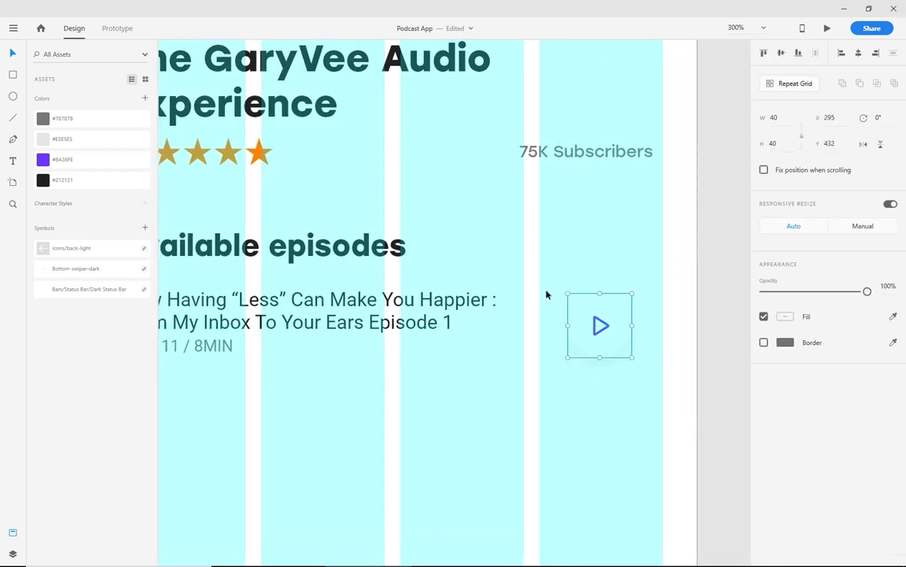
left_click_drag(541, 273, 665, 406)
left_click(591, 341, "shift")
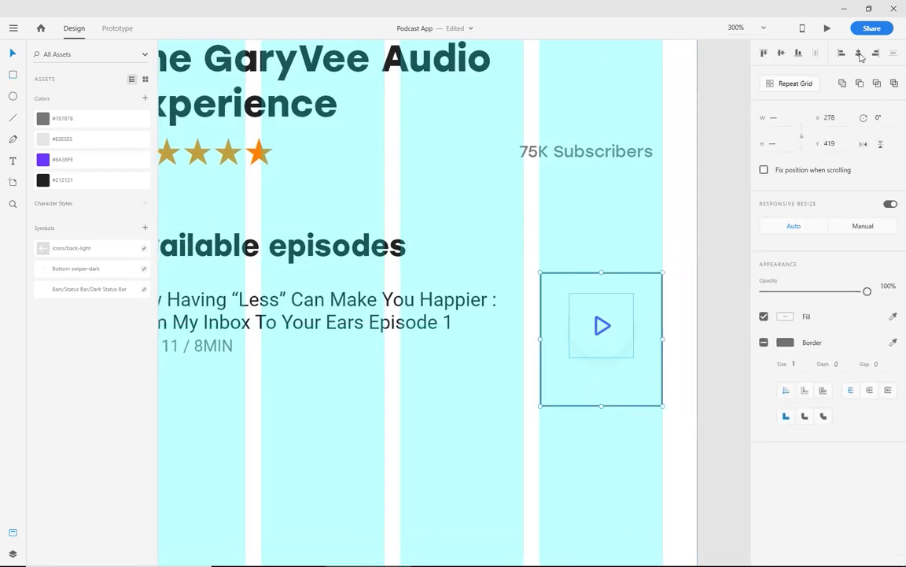
key("ctrl+z")
key("ctrl+minus")
left_click_drag(647, 374, 362, 307)
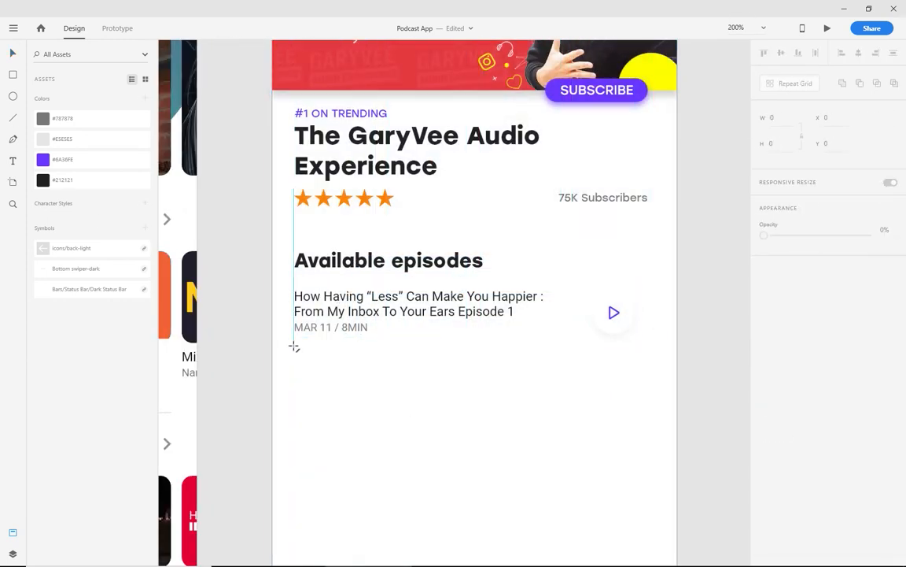
- Draw a light grey divider about 328 wide below the episode's date line and move it slightly down
left_click_drag(295, 346, 638, 362)
key("Escape")
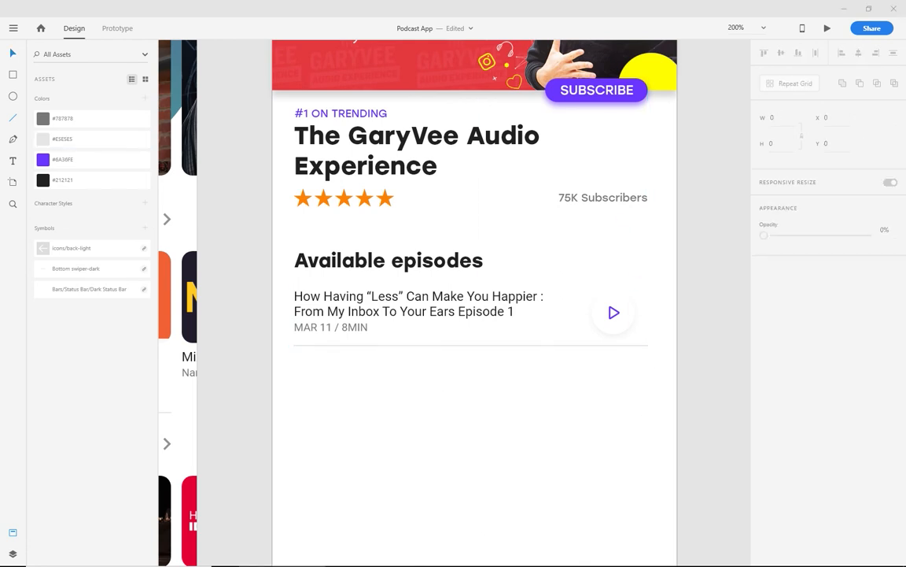
left_click_drag(663, 379, 516, 308)
left_click_drag(516, 346, 517, 350)
- Turn the episode texts, play button and divider into a repeat grid extended down the Podcast artboard
left_click_drag(652, 386, 404, 299)
key("ctrl+r")
left_click_drag(486, 358, 485, 519)
left_click(268, 345)
- Reduce the episode repeat grid's row spacing to 11, using a temporary 70 by 17 rectangle below the first divider as a gauge
scroll(267, 344, "up", 1)
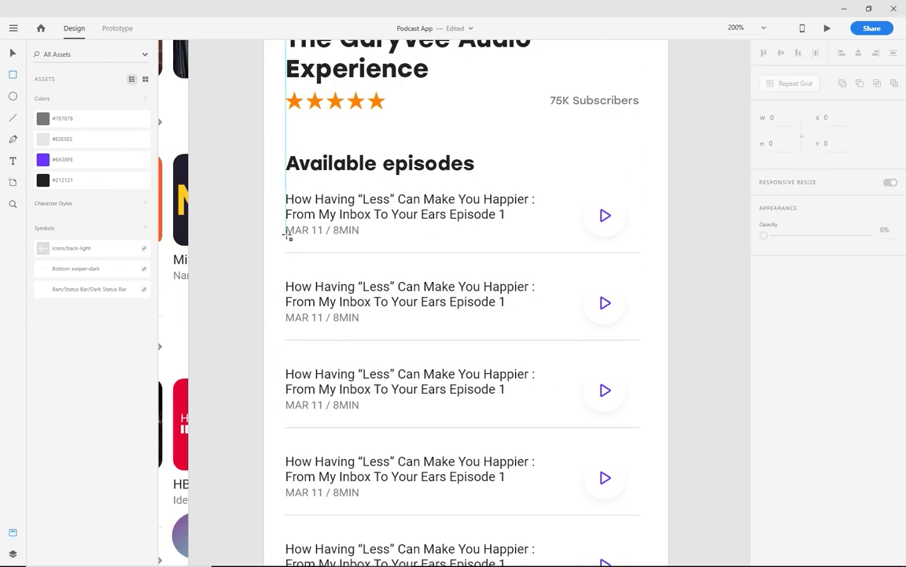
left_click_drag(280, 244, 354, 262)
scroll(362, 272, "up", 5)
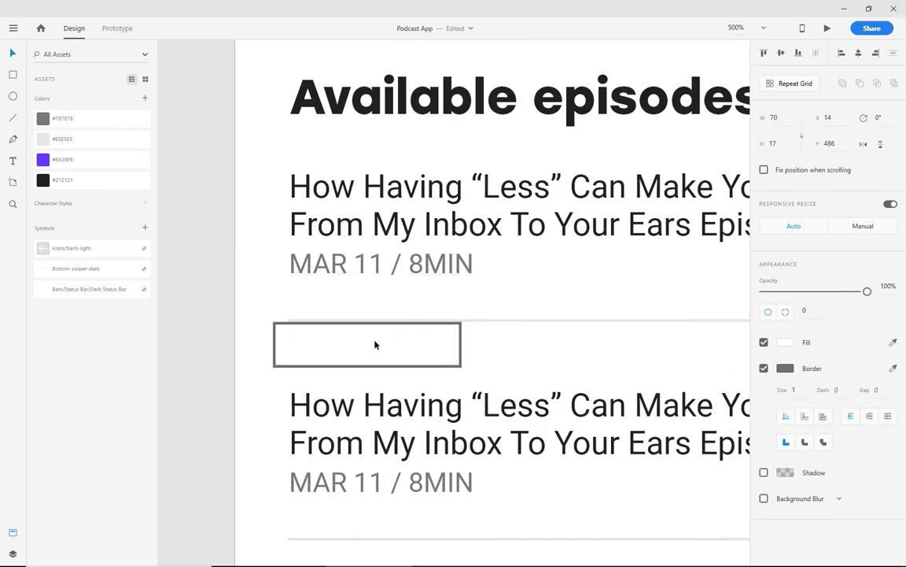
left_click(484, 369)
left_click(540, 301)
left_click(543, 320)
left_click_drag(546, 367, 551, 342)
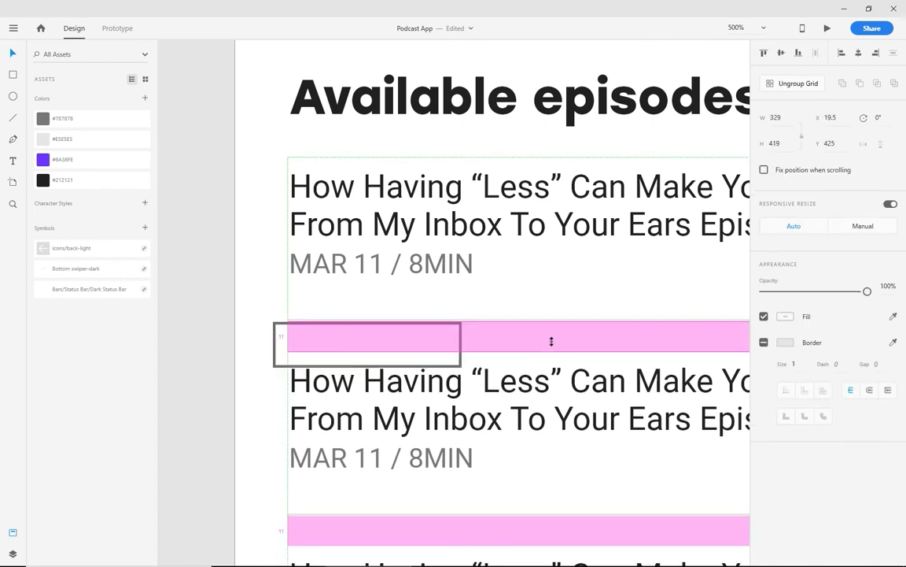
key("Escape")
scroll(375, 385, "down", 5)
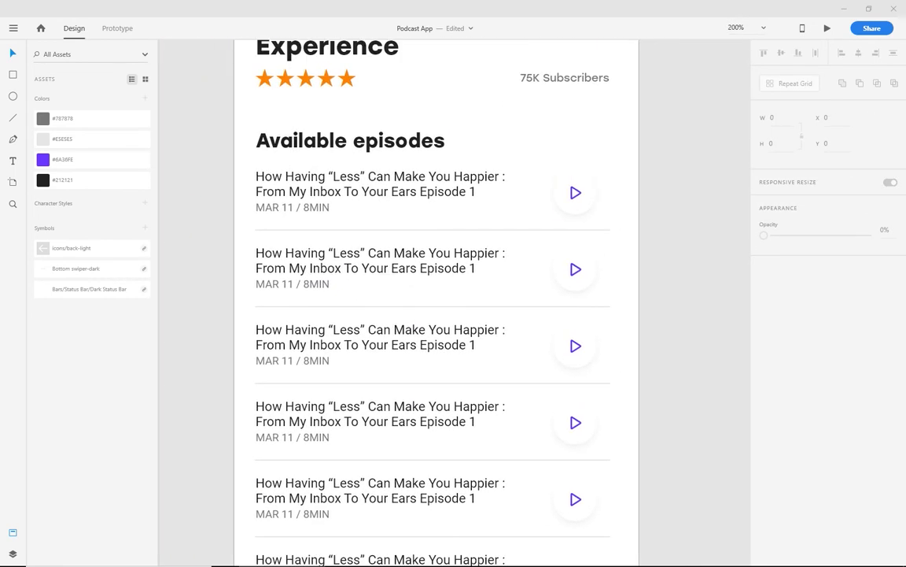
- Cover the second episode row with a borderless 330 by 68 rectangle and give it a linear gradient fill
scroll(524, 361, "down", 2)
scroll(530, 370, "up", 4)
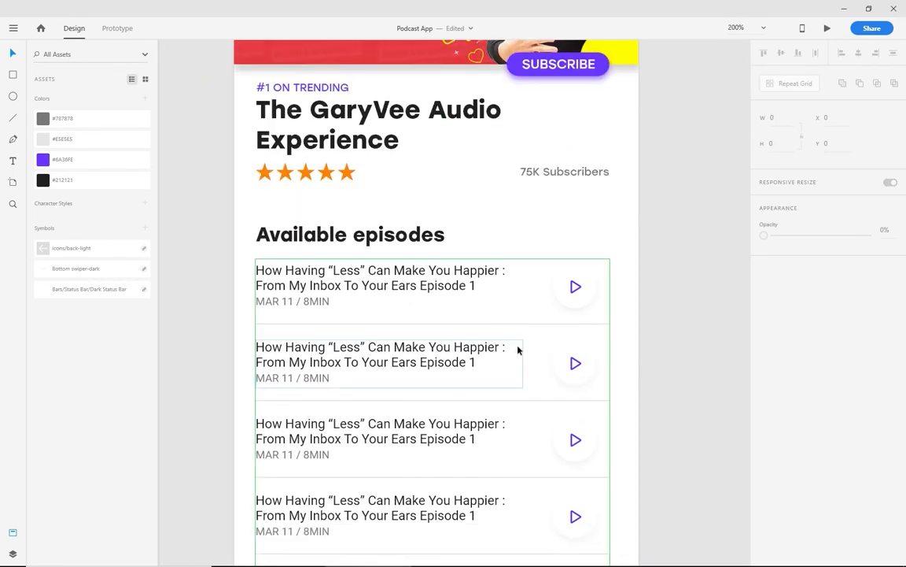
left_click_drag(256, 327, 606, 397)
key("ctrl+equal")
scroll(500, 348, "right", 6)
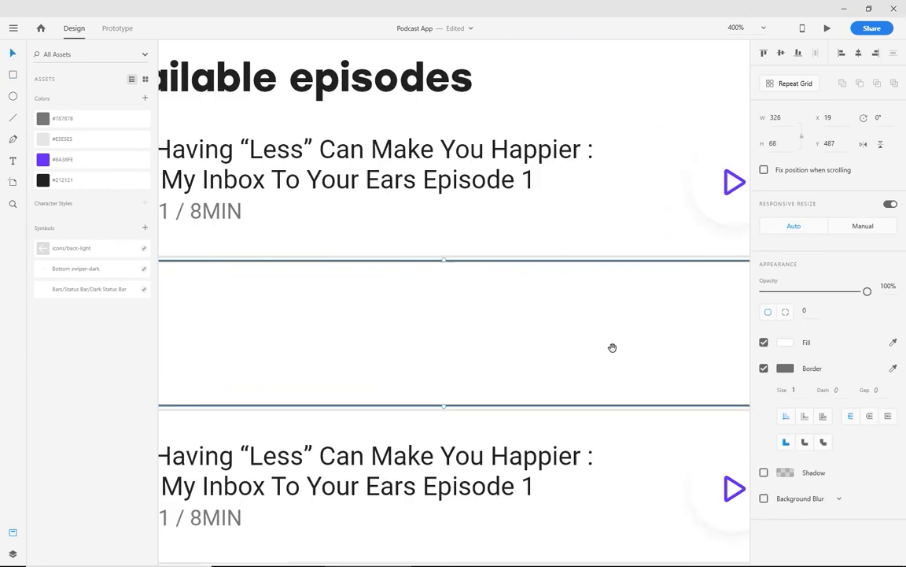
left_click(785, 342)
left_click(645, 256)
left_click(649, 289)
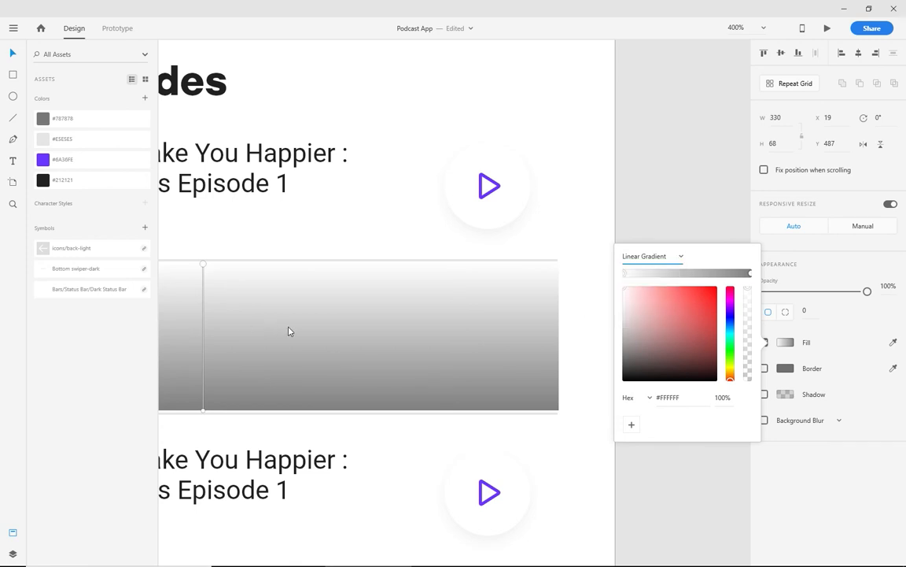
- Turn the rectangle's gradient so it runs horizontally from white at the text side to grey at the play button side
key("ctrl+minus")
scroll(433, 298, "right", 3)
left_click_drag(311, 405, 551, 348)
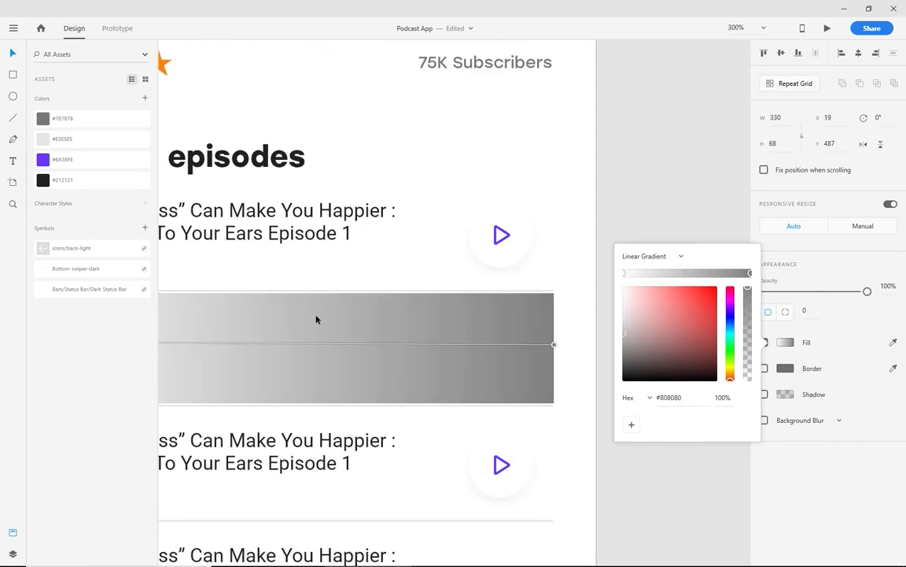
left_click(597, 407)
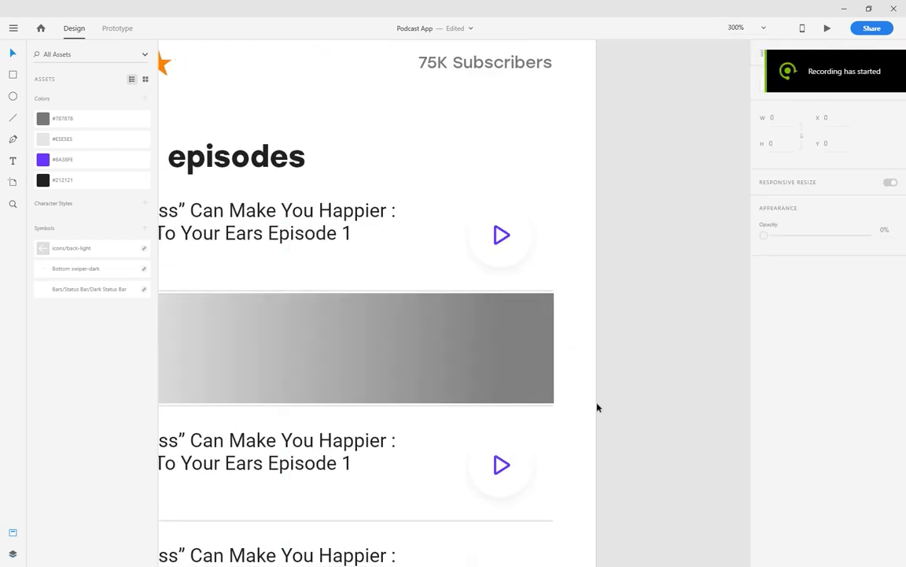
left_click(553, 349)
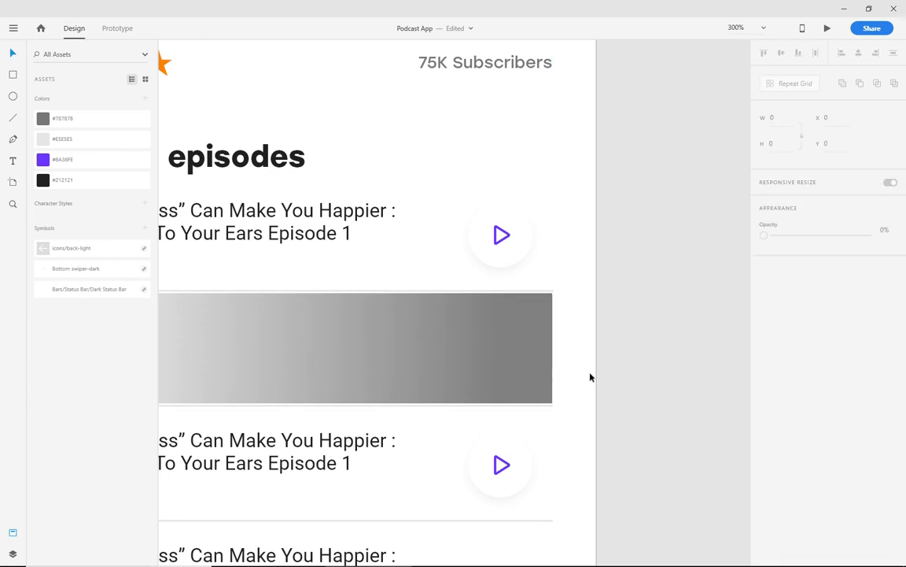
- Set the gradient's start and end stops to 0% opacity and its middle stop to #E5E5E5
scroll(590, 377, "up", 3)
scroll(473, 380, "down", 4)
left_click(504, 370)
left_click(785, 342)
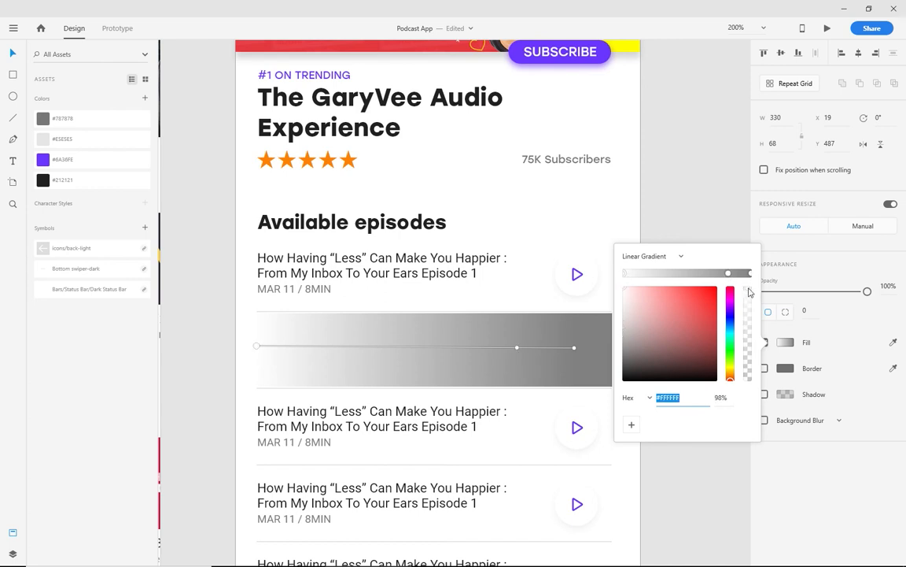
left_click_drag(749, 293, 755, 401)
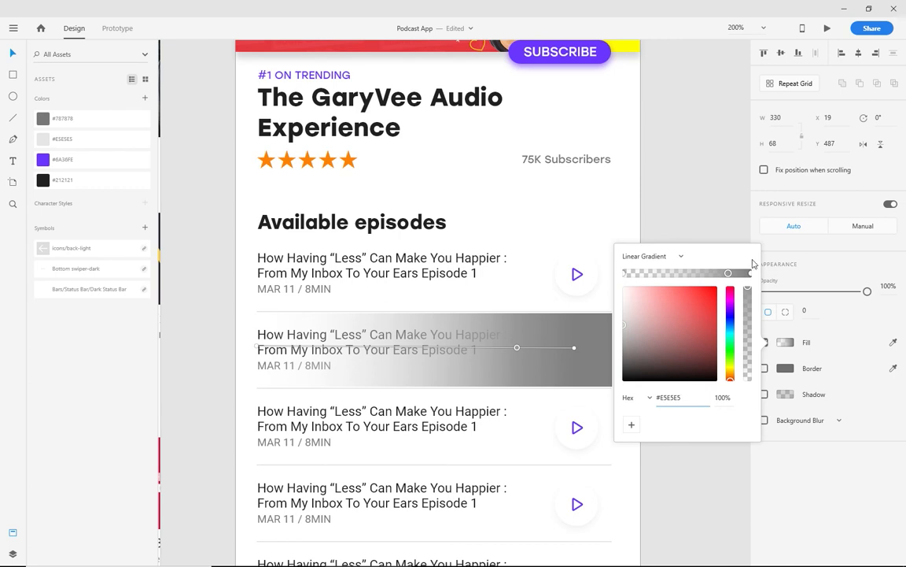
key("Return")
left_click_drag(752, 280, 755, 424)
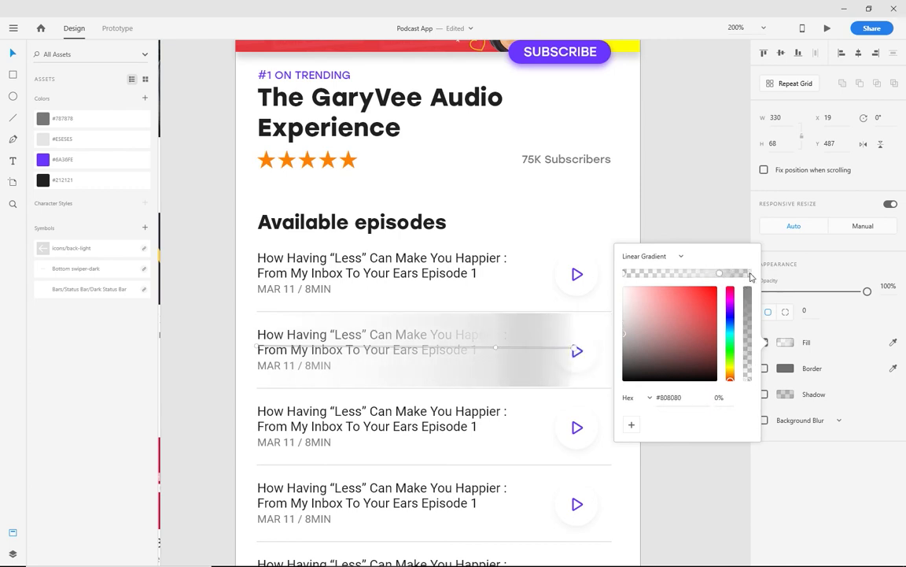
- Place the gradient's end at the rectangle's edge and shift its middle stop towards the episode text
left_click_drag(575, 347, 546, 358)
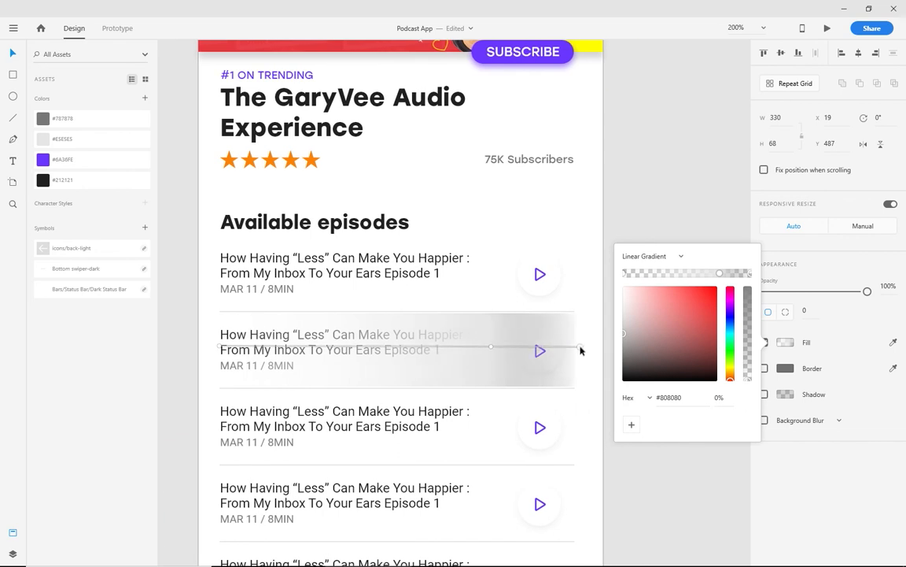
left_click_drag(725, 280, 707, 277)
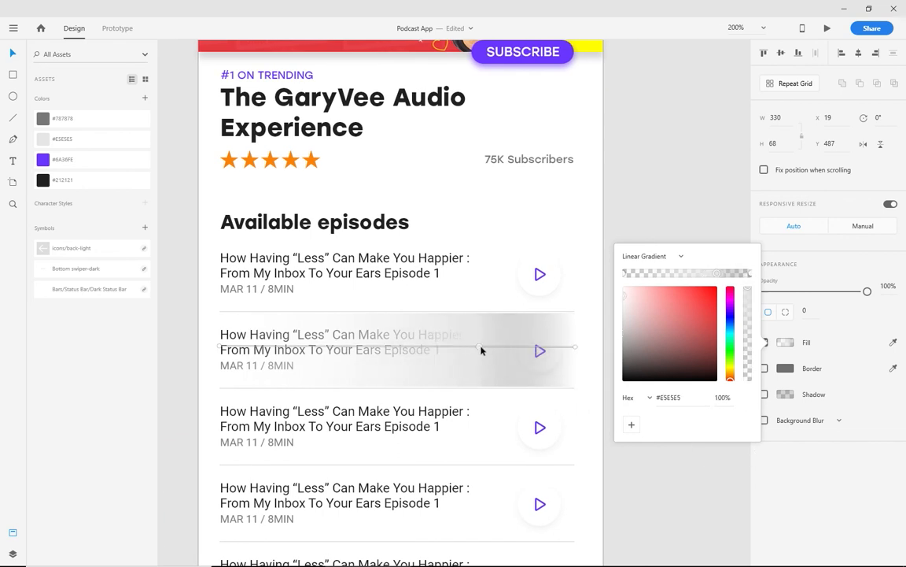
left_click_drag(500, 348, 476, 356)
left_click(597, 295)
- Send the gradient rectangle behind the second episode's contents and place a copy over the fourth episode
left_click(556, 330)
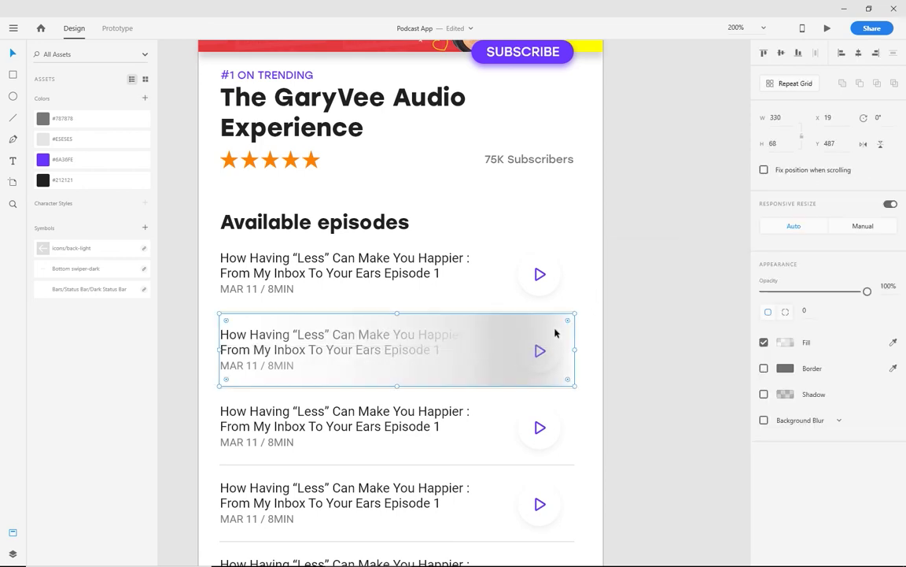
left_click(639, 377)
left_click(564, 328)
left_click_drag(560, 329, 484, 490, "alt")
scroll(589, 293, "down", 5)
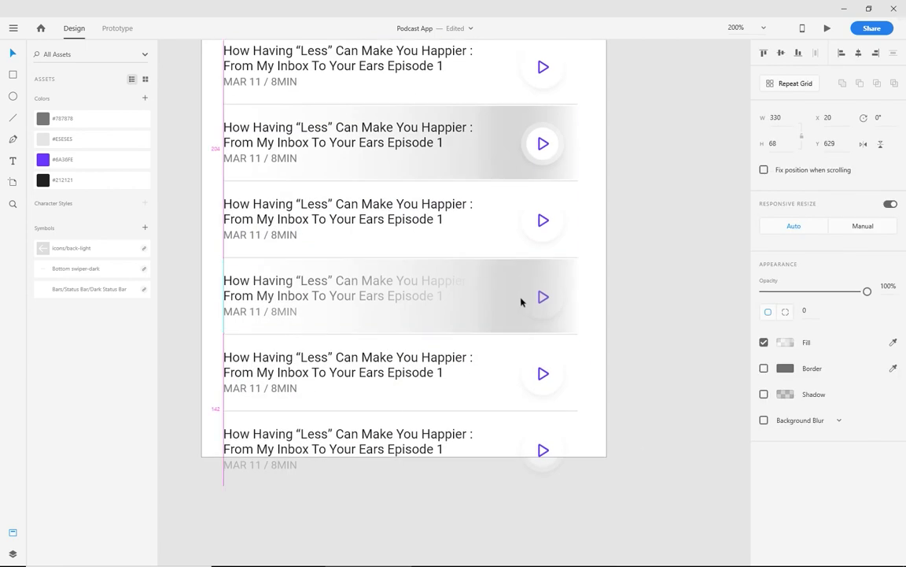
- Place a copy of the gradient highlight behind the sixth episode and extend the Podcast artboard to fit the whole list
left_click_drag(522, 301, 503, 456, "alt")
left_click(596, 386)
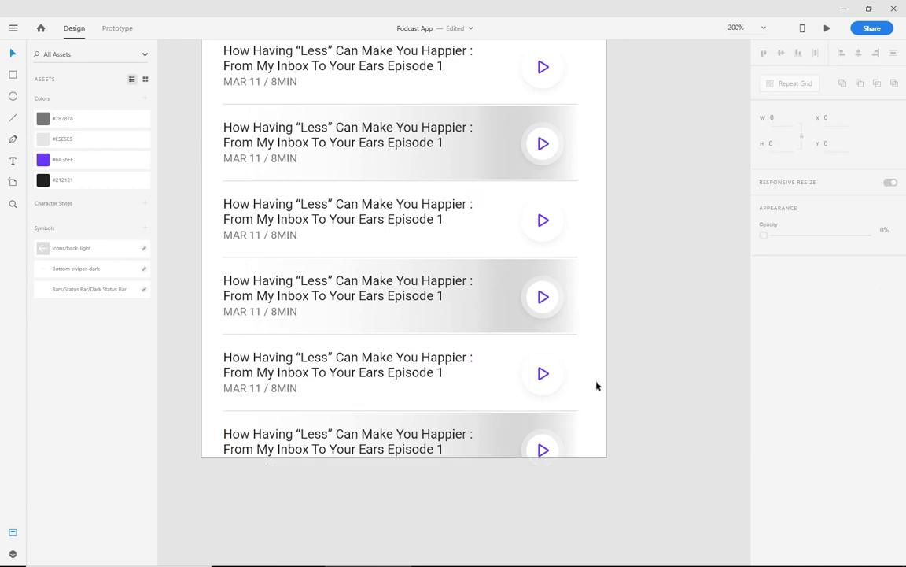
left_click_drag(404, 456, 403, 491)
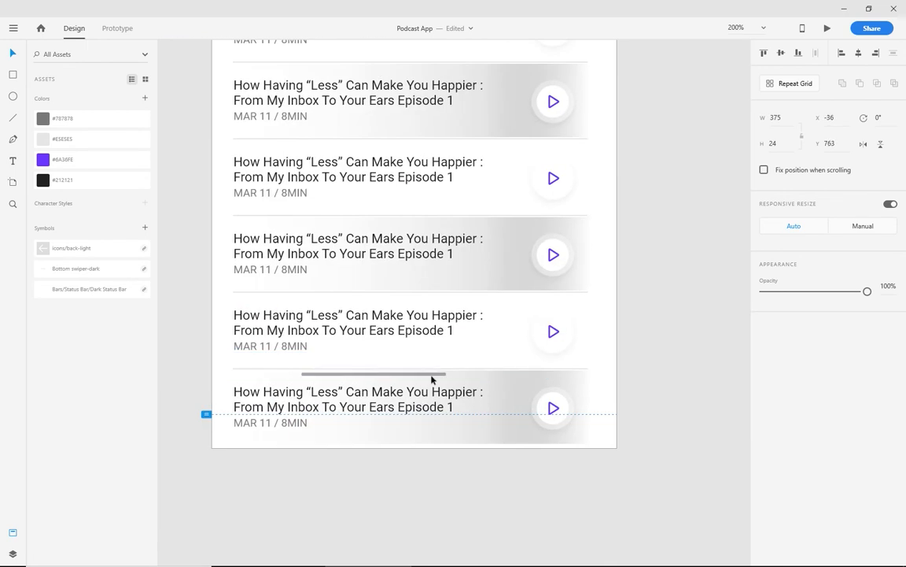
- Position the bottom swiper bar at X 0, Y 788 on the Podcast screen and preview the app
left_click_drag(431, 379, 443, 401)
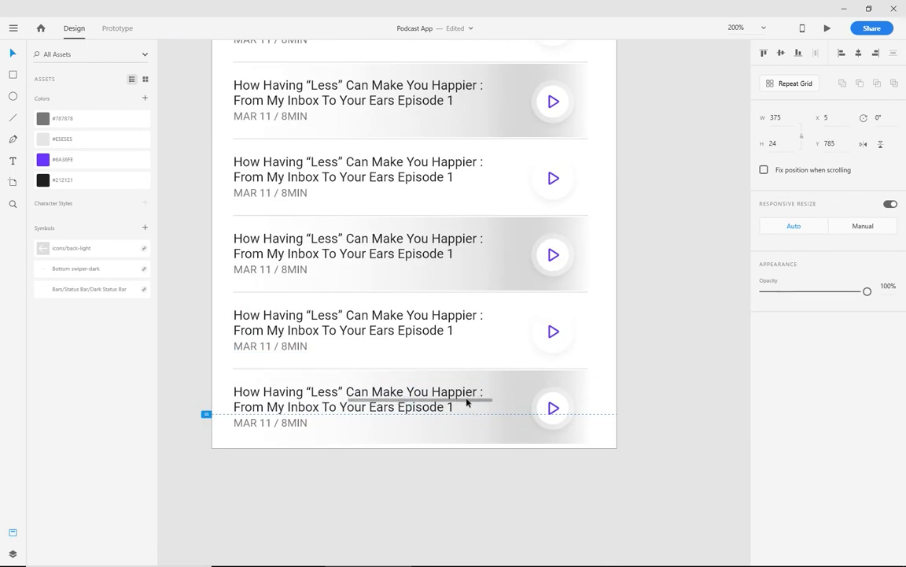
left_click_drag(462, 399, 465, 401)
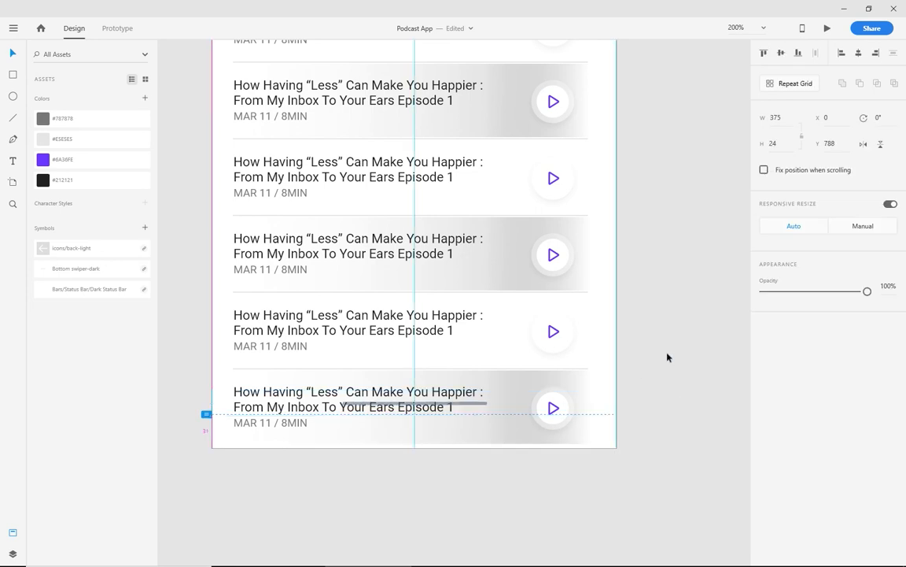
left_click(827, 28)
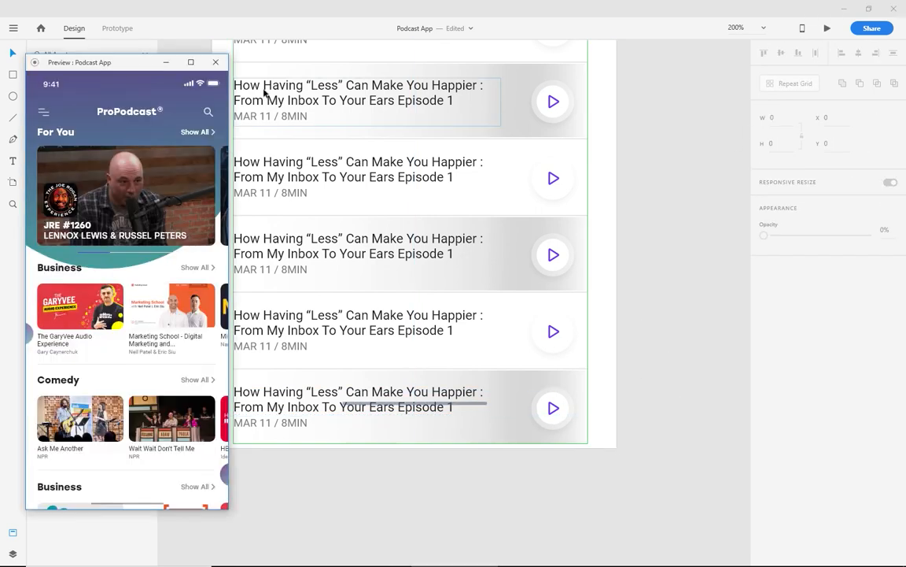
left_click_drag(118, 63, 458, 63)
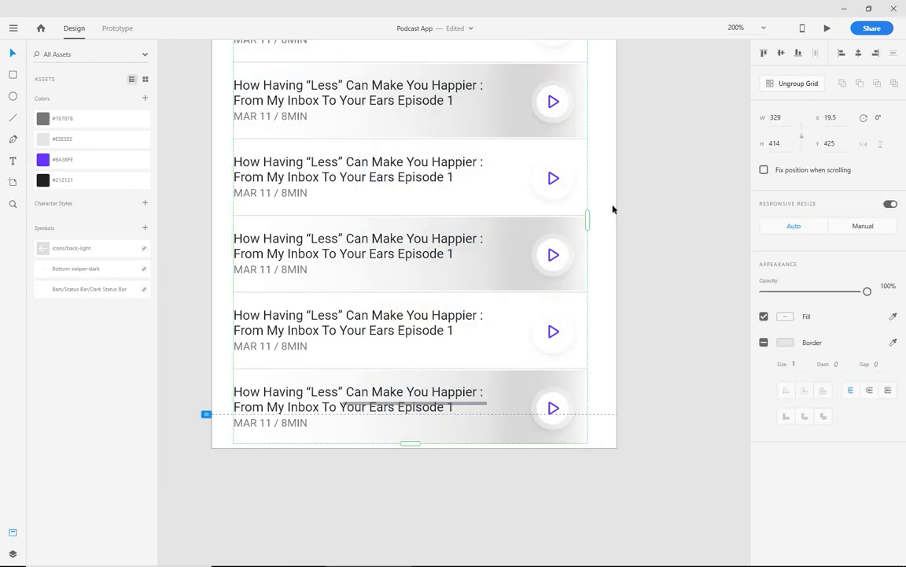
- Place a copy of the play button on the Home screen's featured For You card at X 307, Y 275
scroll(613, 206, "up", 5)
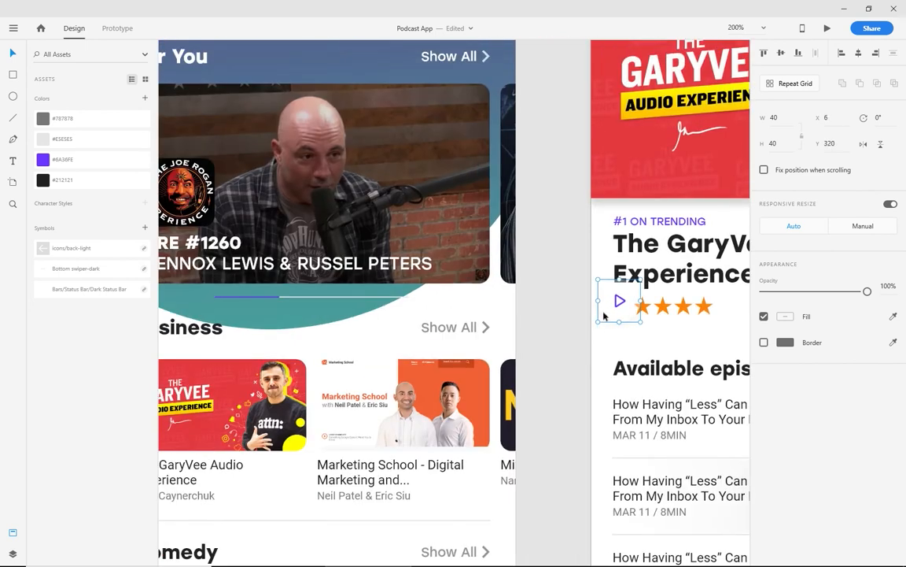
left_click_drag(622, 308, 462, 257)
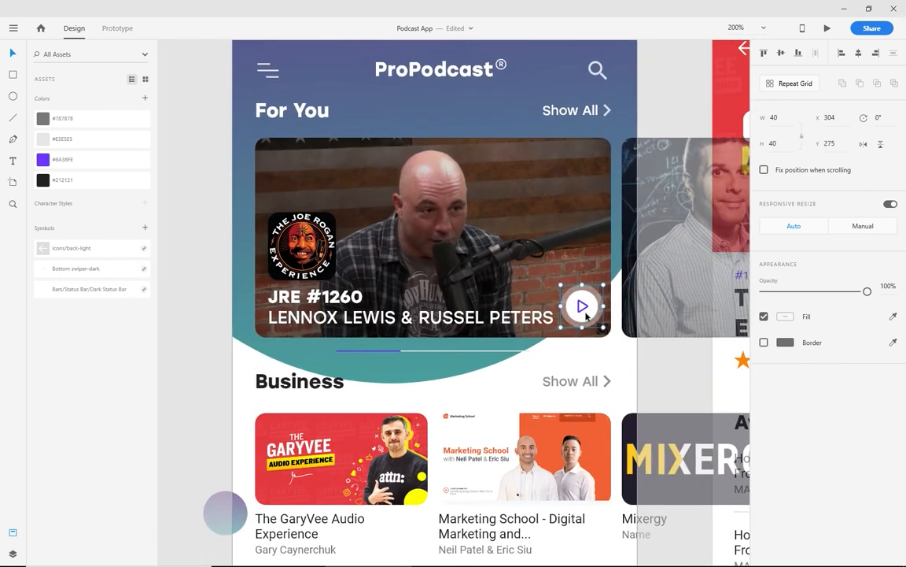
left_click_drag(583, 313, 588, 315)
scroll(472, 307, "up", 5)
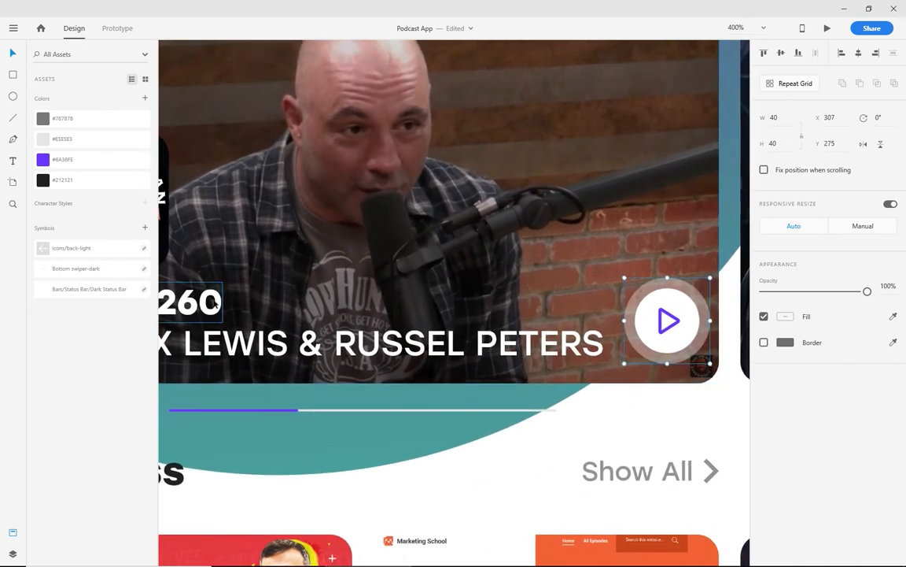
- Vertically align the featured card's episode number and guest lines with the play button
left_click(322, 340)
scroll(162, 433, "down", 3)
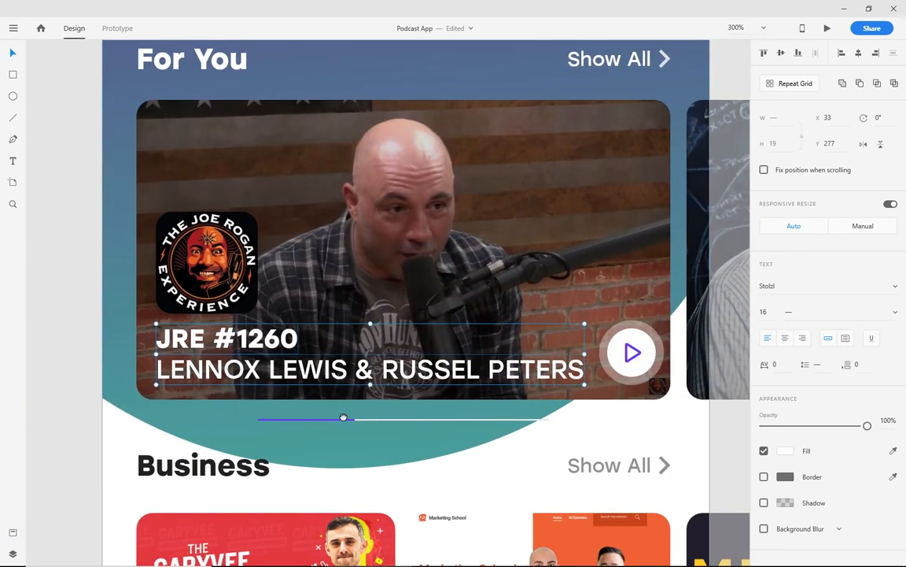
right_click(315, 287)
left_click(317, 286)
left_click(622, 354, "shift")
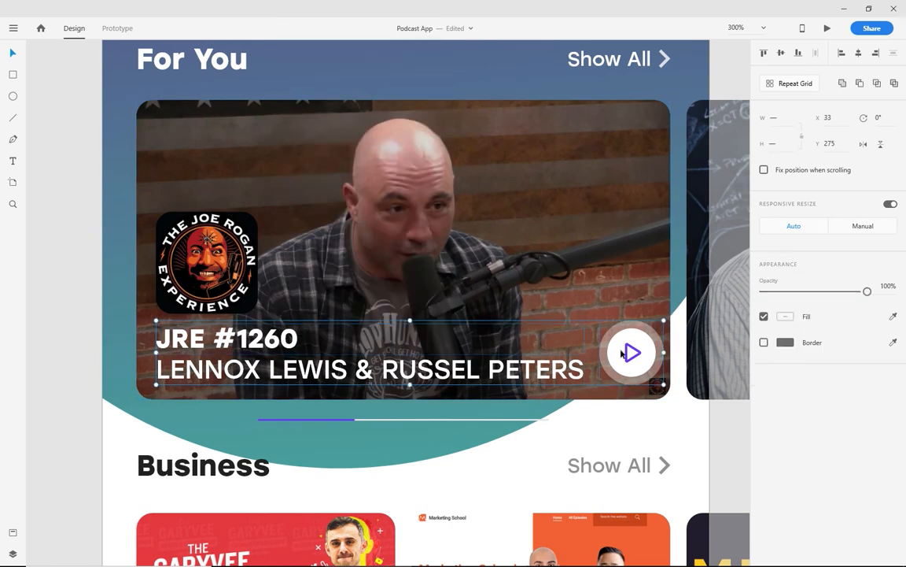
left_click(782, 53)
left_click(679, 439)
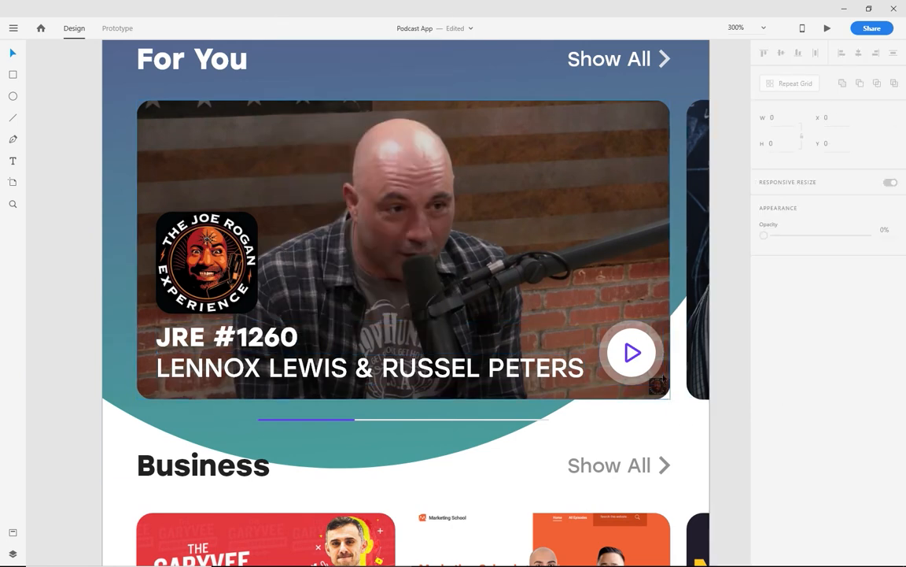
- Inset the play button from the featured card's edge to match the text margin, using a temporary spacer rectangle that is removed
left_click(149, 345)
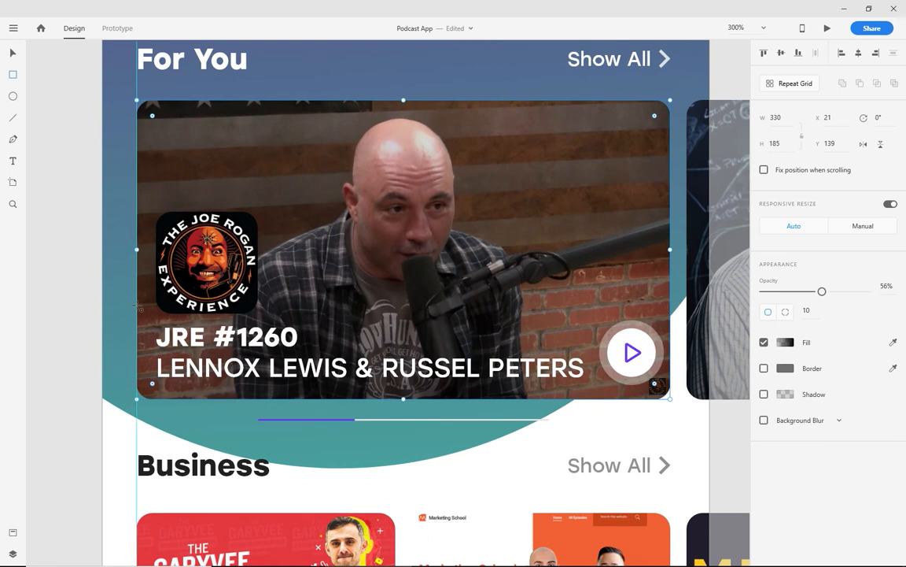
left_click_drag(138, 304, 155, 374)
key("v")
left_click_drag(630, 353, 636, 354)
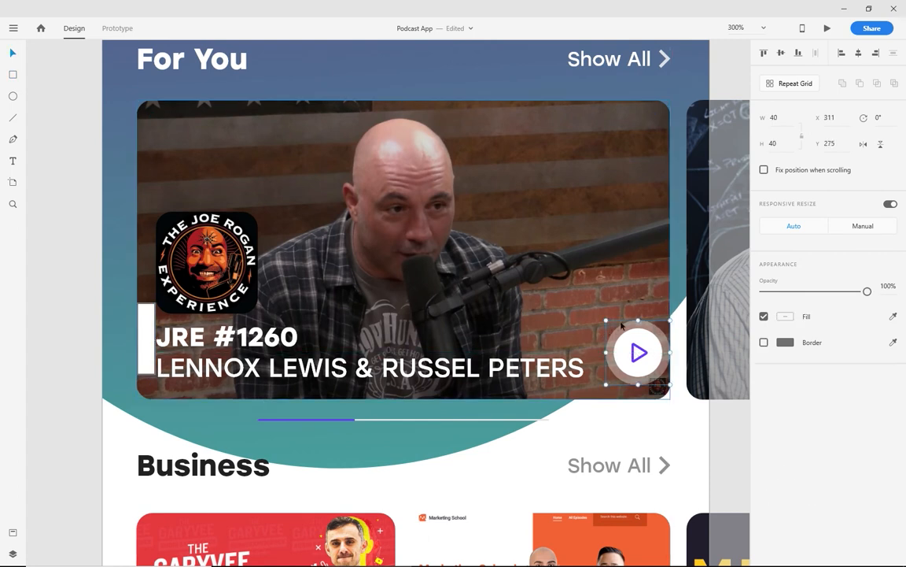
key("shift+Left")
left_click(148, 336)
key("Delete")
- Set the guest line below JRE #1260 on the featured card to text size 15
double_click(507, 374)
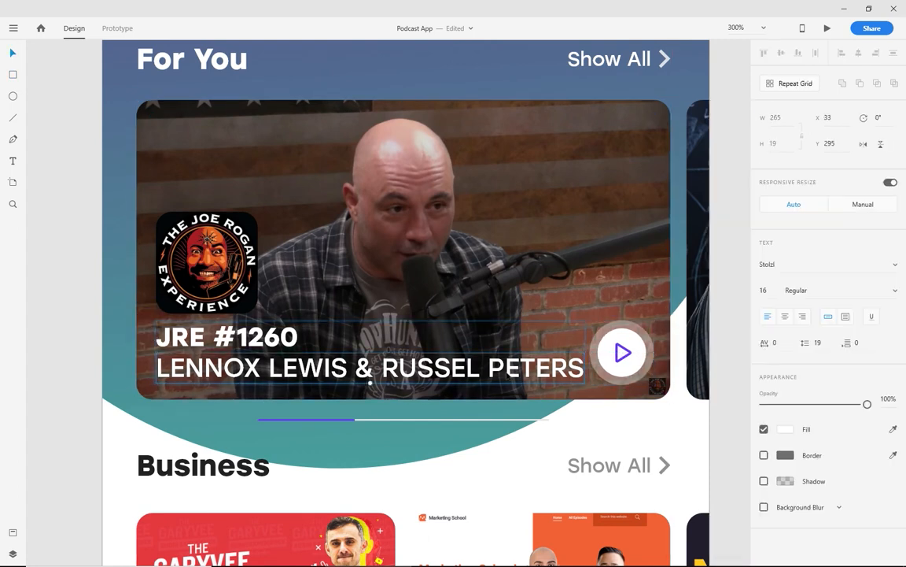
double_click(507, 374)
left_click(765, 292)
key("Down")
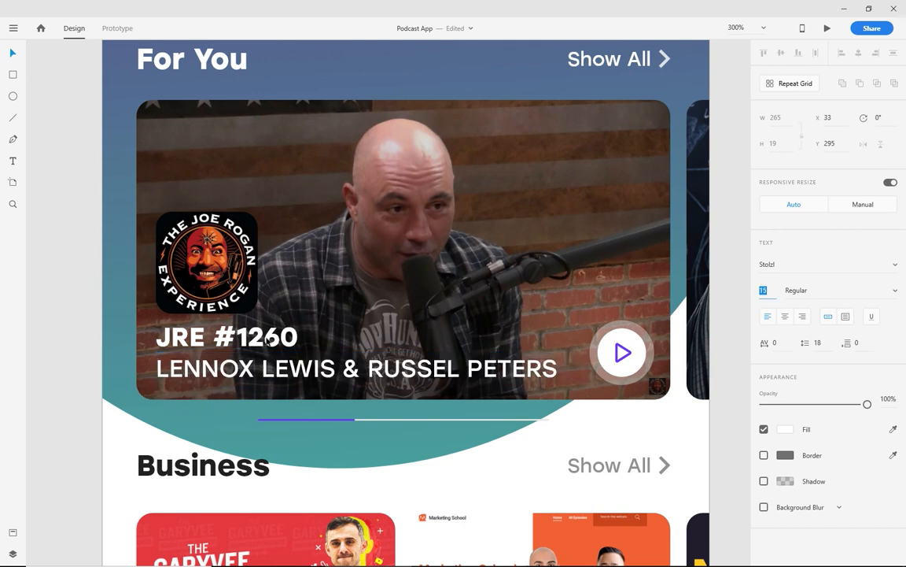
key("ctrl+minus")
left_click(149, 349)
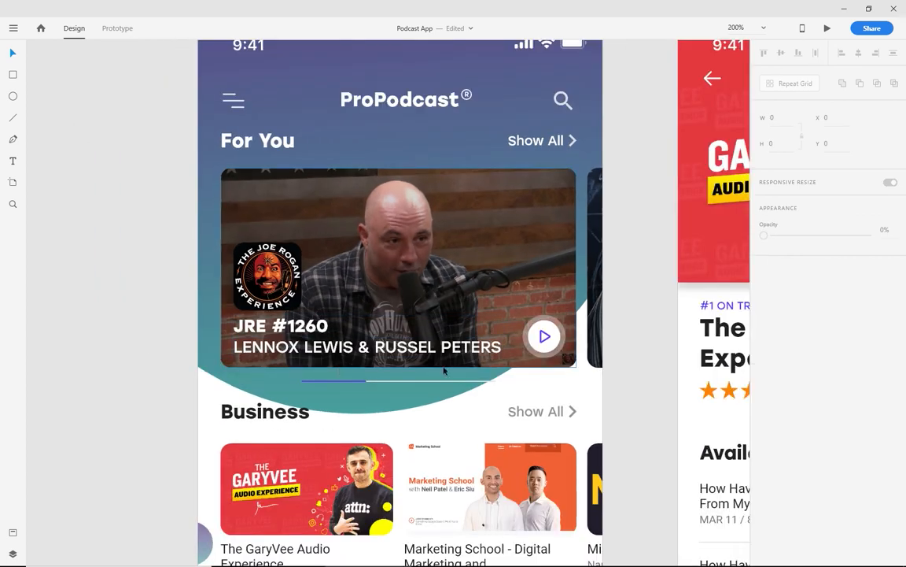
- Move the Podcast screen's Available episodes heading, episode list and bottom swiper up by 10 px
key("ctrl+minus")
left_click_drag(443, 370, 407, 350)
left_click_drag(738, 408, 579, 299)
key("ctrl+plus")
key("ctrl+minus")
left_click_drag(593, 477, 309, 228)
key("Up")
key("Up")
key("Up")
key("Up")
key("Up")
key("Up")
key("Up")
key("Up")
key("Up")
key("Up")
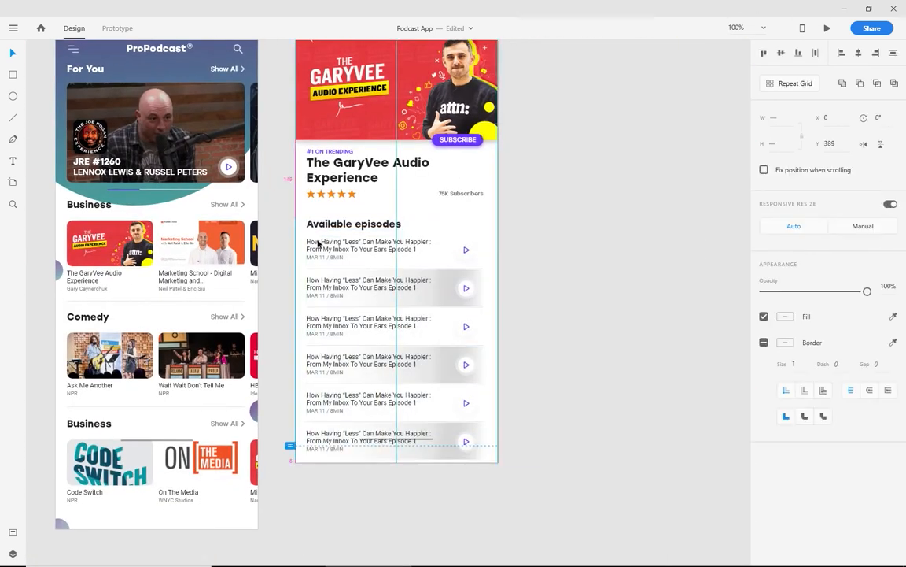
key("Escape")
key("ctrl+plus")
scroll(516, 339, "up", 3)
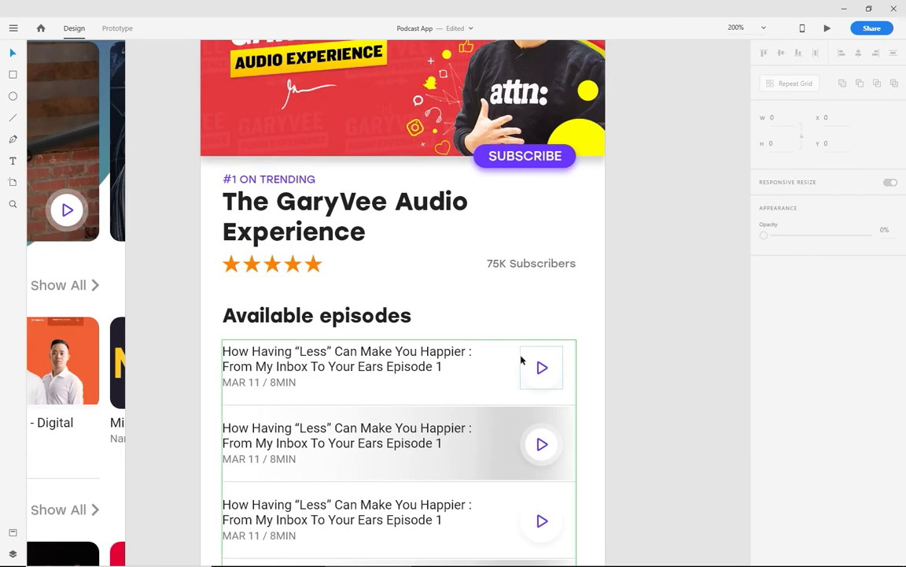
left_click_drag(535, 285, 266, 267)
key("Down")
key("Up")
left_click(371, 298)
key("ctrl+minus")
key("ctrl+plus")
left_click_drag(535, 243, 523, 379)
left_click(512, 293)
left_click(602, 330)
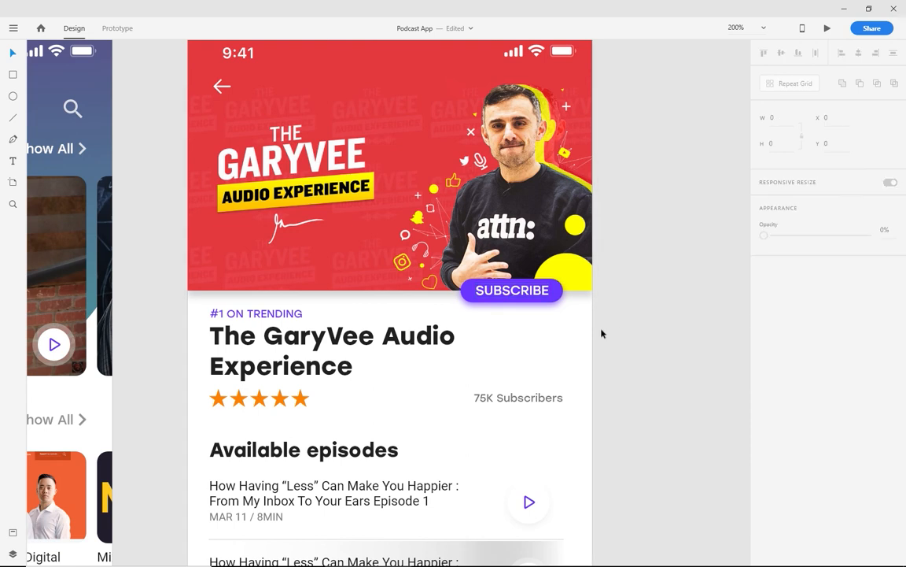
- Link the GaryVee card on Home to the Podcast screen with a tap transition using the Slide Up animation
key("ctrl+minus")
left_click_drag(410, 368, 515, 303)
left_click_drag(446, 264, 481, 236)
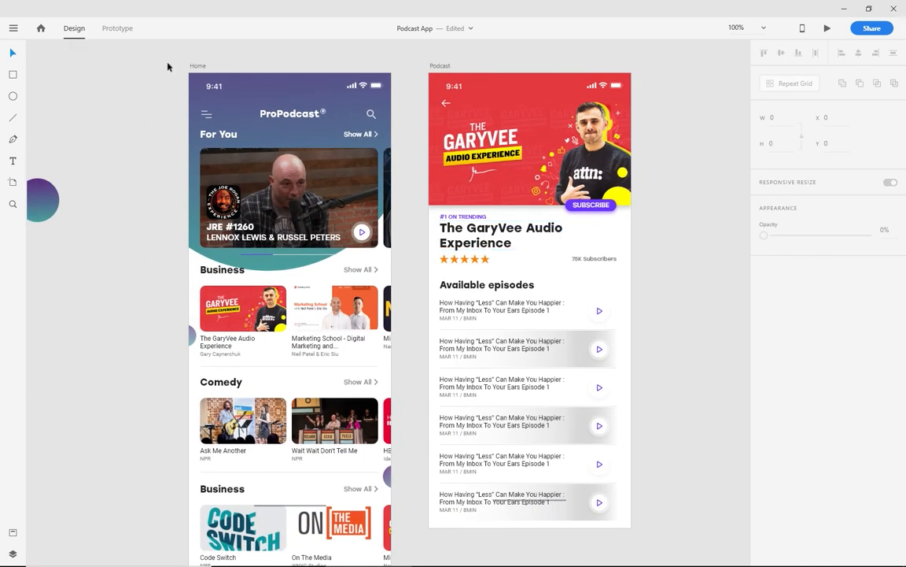
left_click(117, 27)
left_click(245, 302)
left_click_drag(287, 308, 490, 281)
left_click(509, 441)
left_click(469, 369)
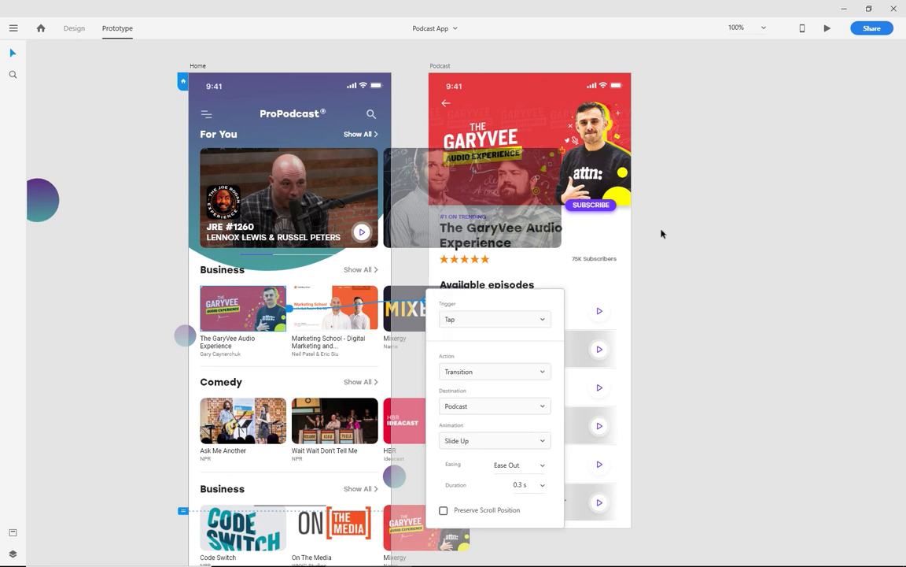
- Preview the prototype and test the GaryVee card's transition to the Podcast screen
left_click(827, 28)
left_click_drag(152, 67, 399, 69)
scroll(413, 298, "down", 2)
scroll(411, 299, "up", 2)
left_click(341, 314)
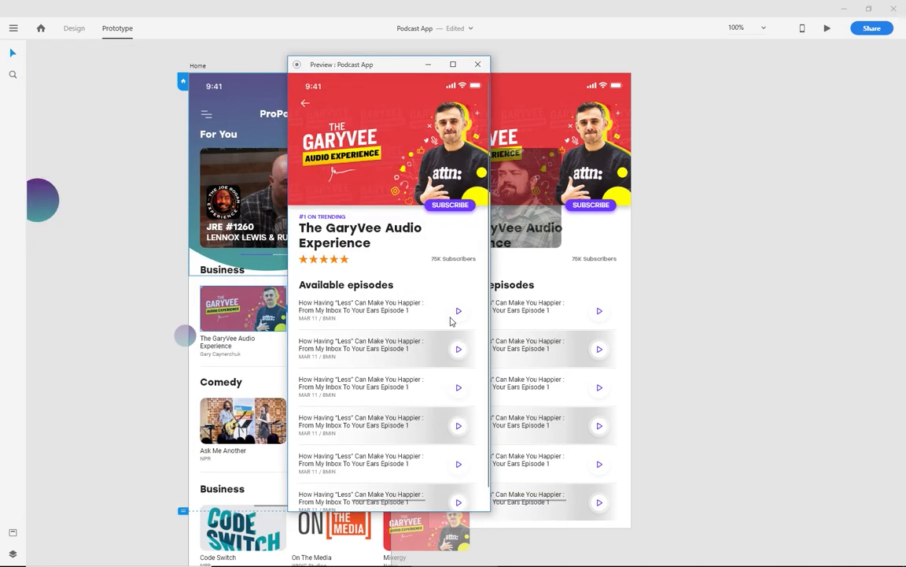
left_click(480, 64)
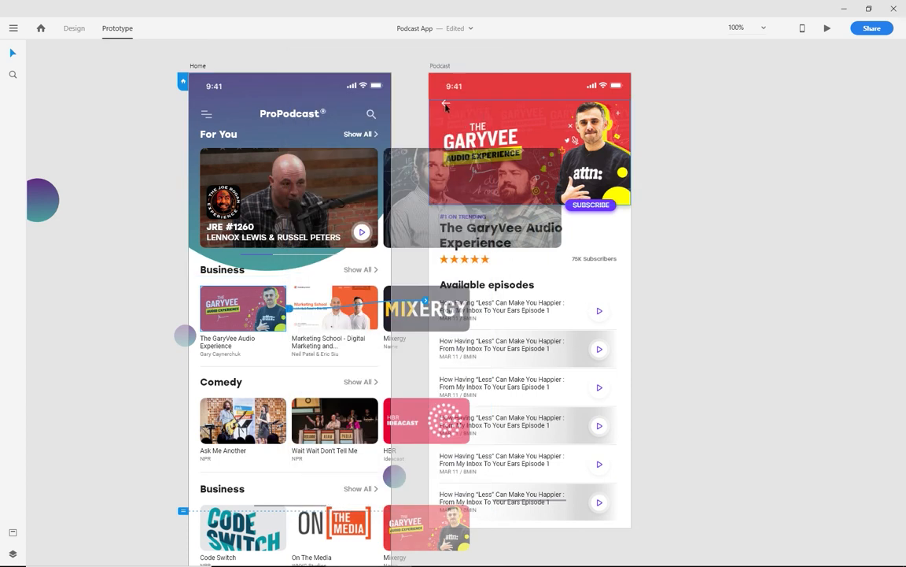
- Link the Podcast screen's back arrow to the Home screen and test going back and forth in the preview
left_click(470, 500)
left_click(451, 448)
left_click(827, 28)
left_click(366, 124)
left_click(364, 306)
left_click(366, 124)
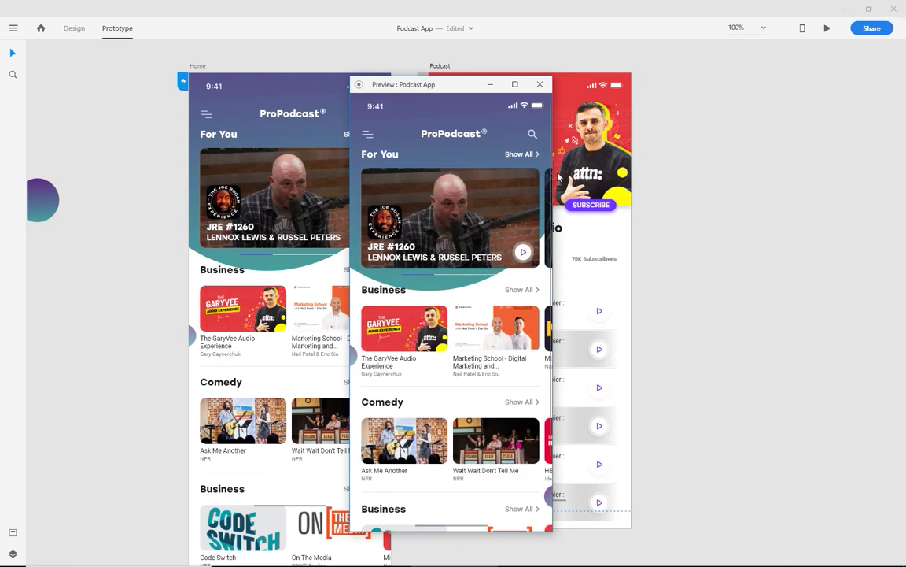
left_click(540, 85)
- Set the episode titles in the Podcast screen's repeated list to text size 14
scroll(604, 301, "up", 2)
left_click(512, 318)
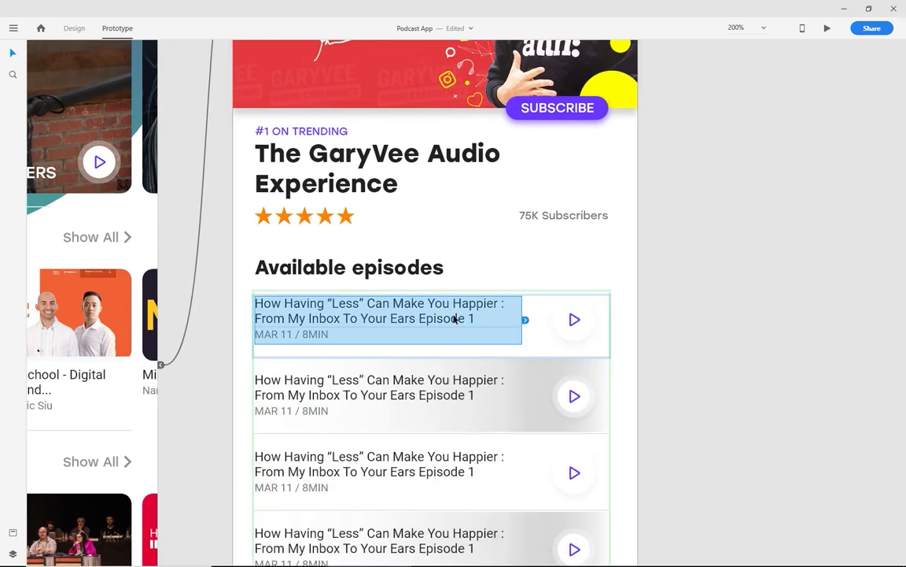
key("ctrl+1")
double_click(510, 310)
left_click(768, 292)
key("Up")
key("Up")
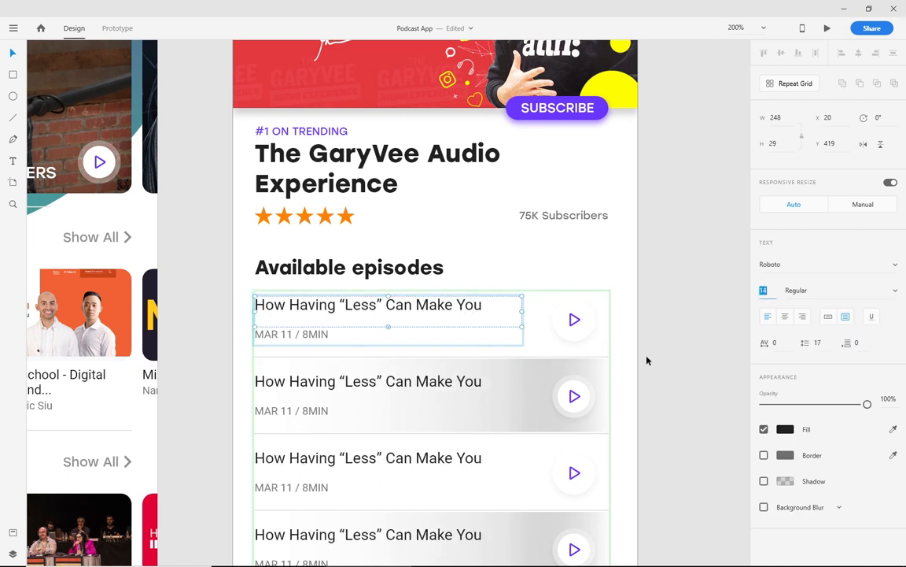
- Heighten the episode title box to fit two lines and move the date line below it to Y 453
left_click_drag(388, 327, 388, 333)
left_click_drag(320, 334, 312, 339)
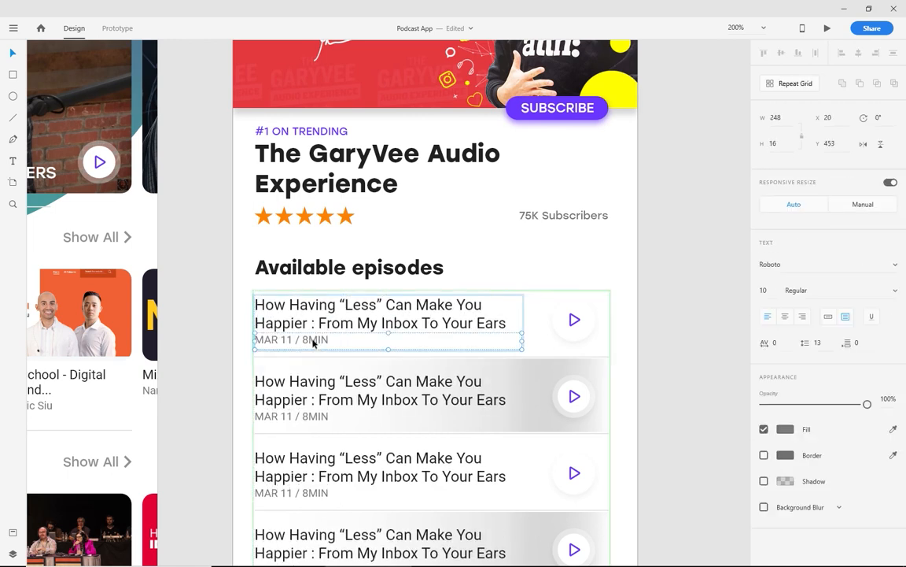
key("Escape")
key("Escape")
key("Escape")
key("ctrl+minus")
key("ctrl+2")
scroll(548, 387, "down", 2)
double_click(359, 259)
left_click(637, 280)
left_click(529, 266)
key("ctrl+1")
left_click(560, 381)
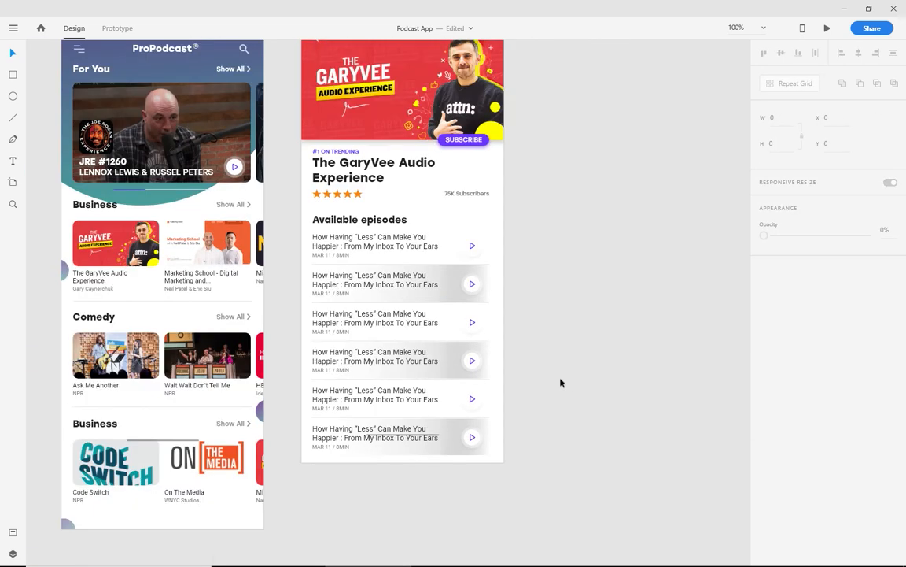
- Set the title under the Home screen's GaryVee card to text size 14
scroll(560, 381, "left", 4)
key("ctrl+2")
double_click(382, 266)
left_click(767, 312)
key("Up")
key("Return")
key("Escape")
- Move the GaryVee card's author line to Y 521, directly below its title, and check the preview
left_click(380, 291)
left_click_drag(408, 279, 380, 302)
scroll(443, 318, "right", 3)
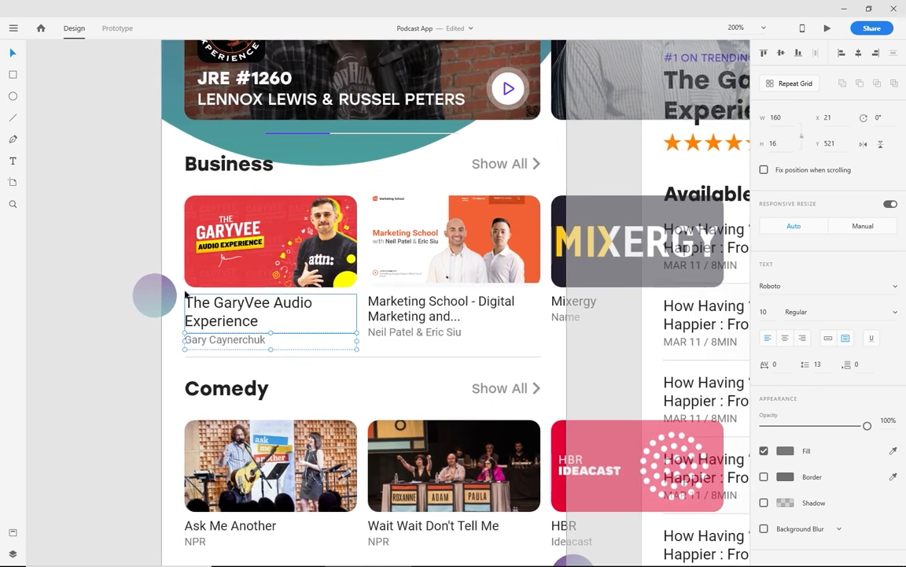
left_click(126, 299)
key("ctrl+Return")
left_click(215, 63)
key("ctrl+=")
- Enlarge the Marketing School card's title to match the GaryVee title and fit its author line below
left_click(269, 282)
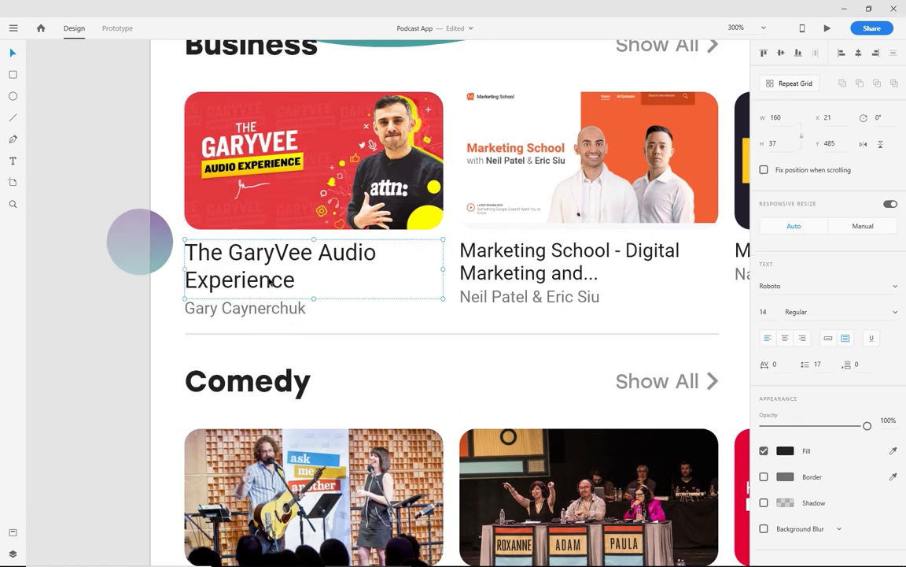
left_click(512, 267)
key("Up")
key("Up")
left_click(572, 303)
left_click(566, 260)
left_click_drag(589, 286, 540, 315)
left_click_drag(631, 300, 473, 292)
- Enlarge the Mixergy card's title in the first Business row to match the other two cards
left_click(661, 264)
left_click_drag(708, 279, 707, 254)
key("Up")
key("Up")
left_click_drag(591, 268, 591, 277)
- Enlarge the author lines in the first Business row and shift the divider below them down
left_click(432, 316)
left_click_drag(433, 315, 602, 321)
left_click_drag(336, 327, 336, 334)
left_click(437, 364)
- Set the Comedy cards' titles to text size 14 and enlarge the NPR lines beneath them
key("ctrl+minus")
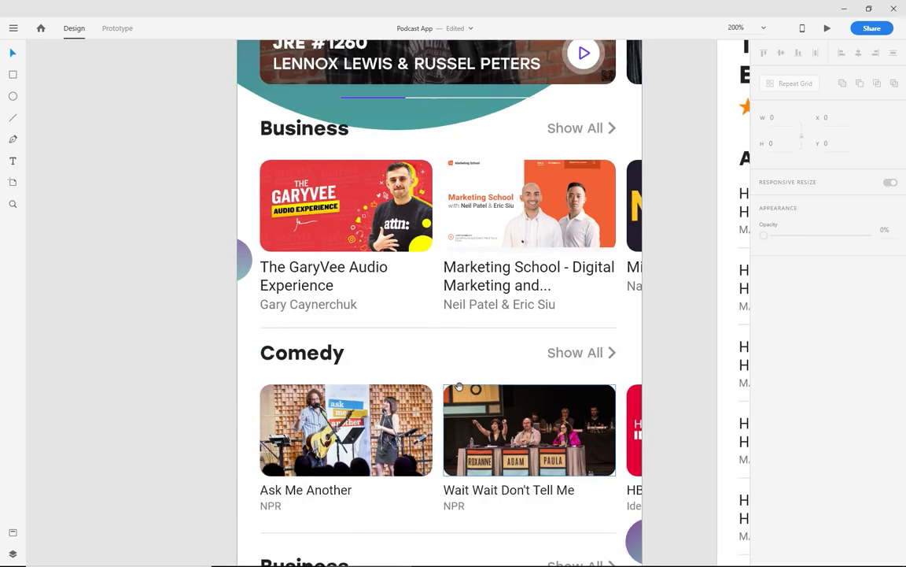
scroll(457, 400, "down", 4)
double_click(326, 342)
left_click(619, 350)
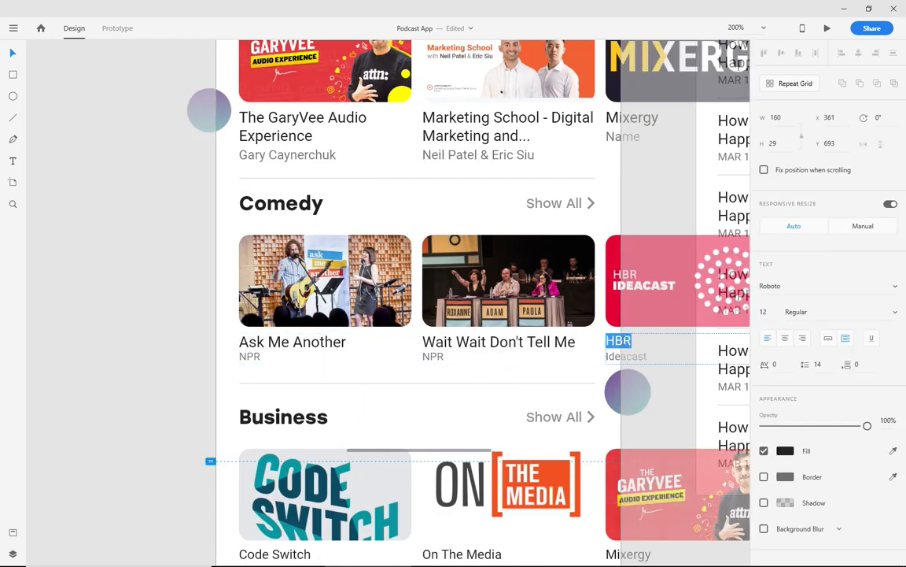
left_click(253, 364)
left_click(616, 359)
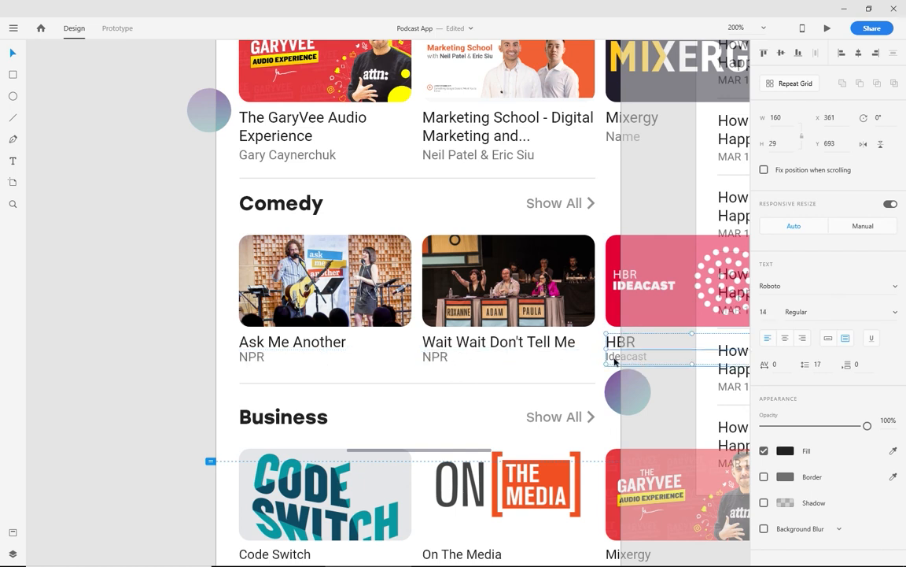
- Enlarge the Code Switch, On The Media and Mixergy card titles and the author lines in the bottom Business row
scroll(490, 377, "down", 3)
left_click(262, 397)
double_click(430, 397)
key("ctrl+shift+period")
double_click(599, 393)
key("ctrl+shift+period")
left_click(253, 409)
key("ctrl+shift+period")
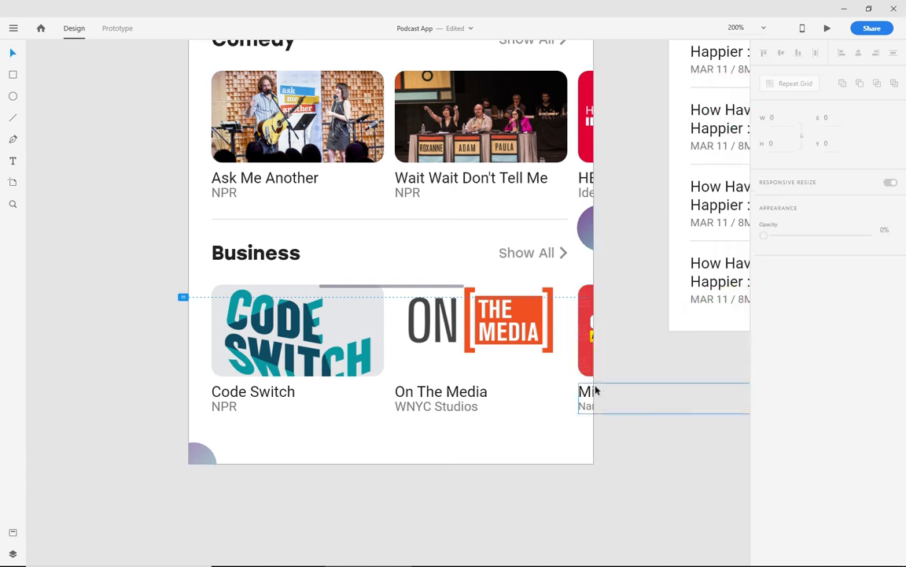
key("Escape")
- Create a small spacer rectangle beneath the Ask Me Another title and use it to space the Comedy cards' NPR lines
scroll(388, 330, "up", 5)
scroll(294, 338, "up", 1)
left_click_drag(293, 339, 418, 342)
left_click_drag(293, 269, 347, 283)
key("v")
mouse_move(319, 277)
left_mouse_down()
mouse_move(344, 459)
mouse_move(269, 319)
mouse_move(267, 335)
left_mouse_up()
scroll(344, 458, "down", 5)
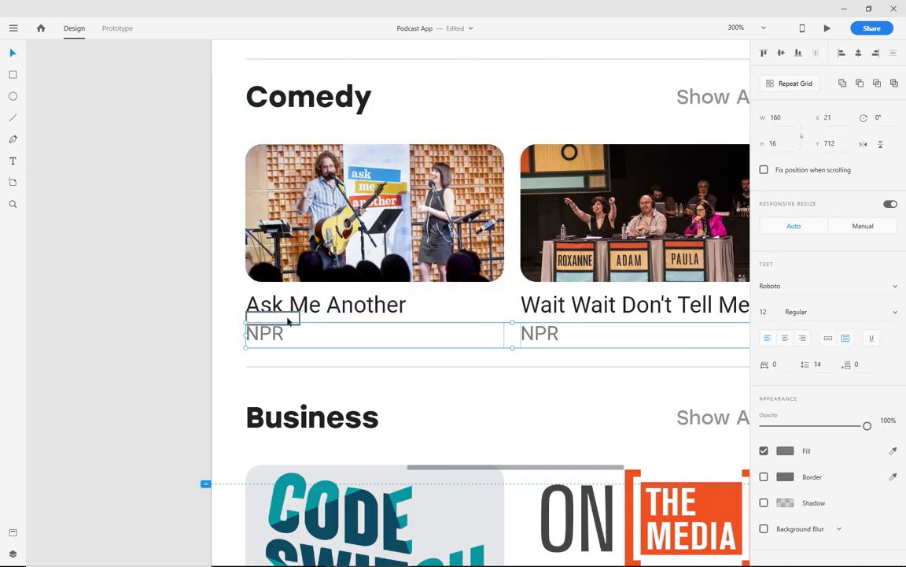
scroll(309, 337, "up", 2)
left_click(170, 362)
- Move the spacer below the Code Switch title and lower the author lines beneath it to the same gap
scroll(241, 432, "down", 5)
left_click_drag(273, 397, 223, 466)
scroll(223, 465, "down", 3)
double_click(346, 296)
left_click_drag(305, 294, 306, 299)
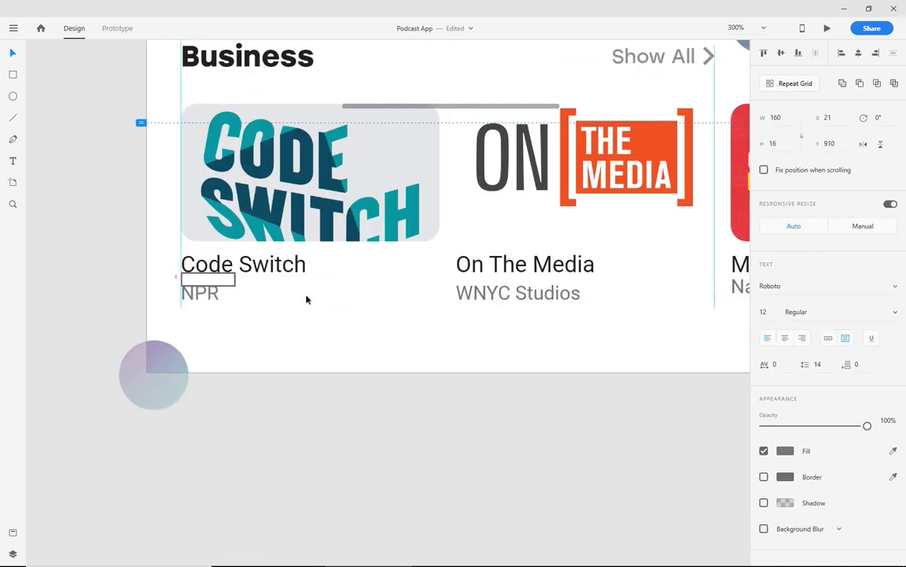
- Move the spacer across to the Mixergy card in the bottom Business row and lower its author line to match
left_click_drag(224, 279, 604, 287)
left_click_drag(672, 289, 363, 308)
double_click(437, 305)
left_click_drag(437, 306, 437, 310)
left_click(443, 427)
scroll(443, 427, "down", 3)
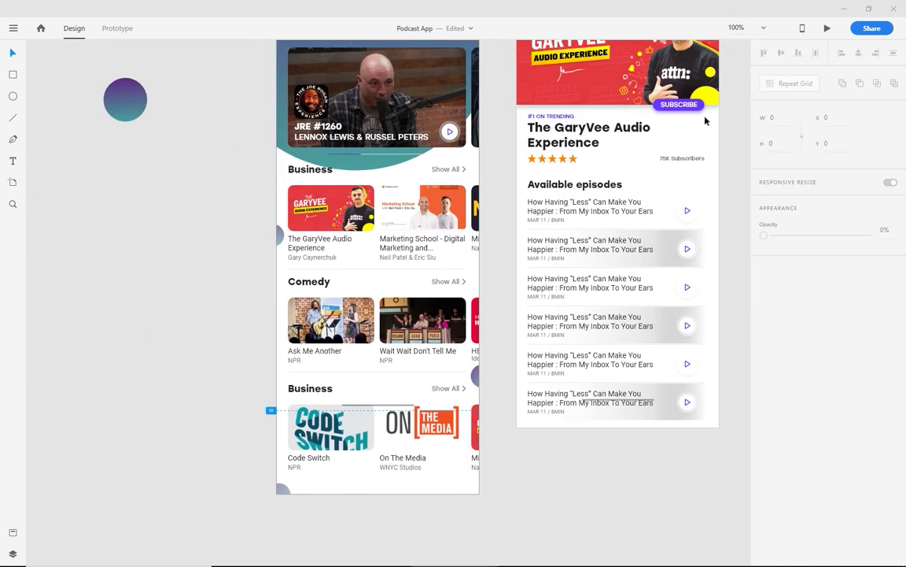
- Preview the Home screen and check the home indicator bar's prototype link and its fixed-position setting
key("ctrl+Return")
right_click(398, 407)
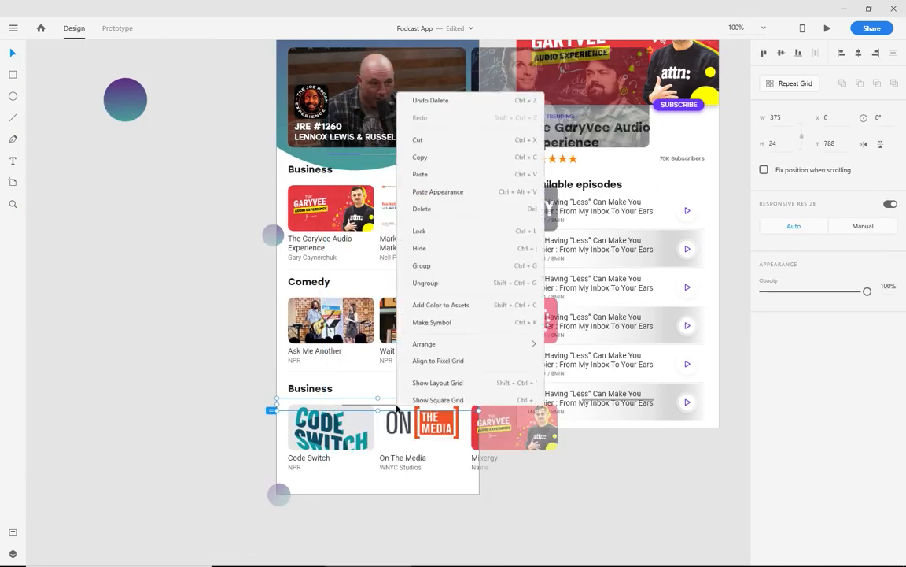
left_click(117, 28)
left_click(481, 404)
left_click(551, 436)
scroll(483, 451, "down", 1)
left_click(563, 457)
left_click(542, 395)
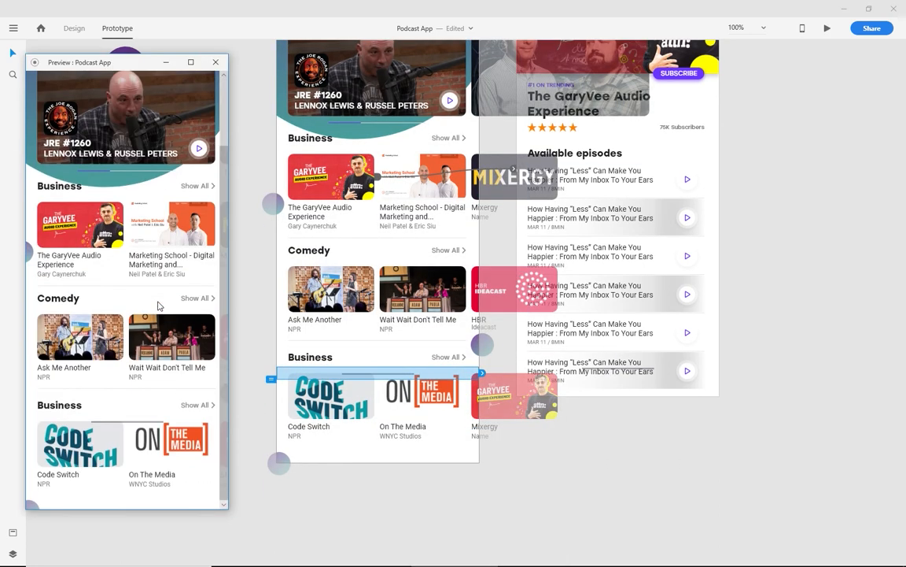
key("ctrl+1")
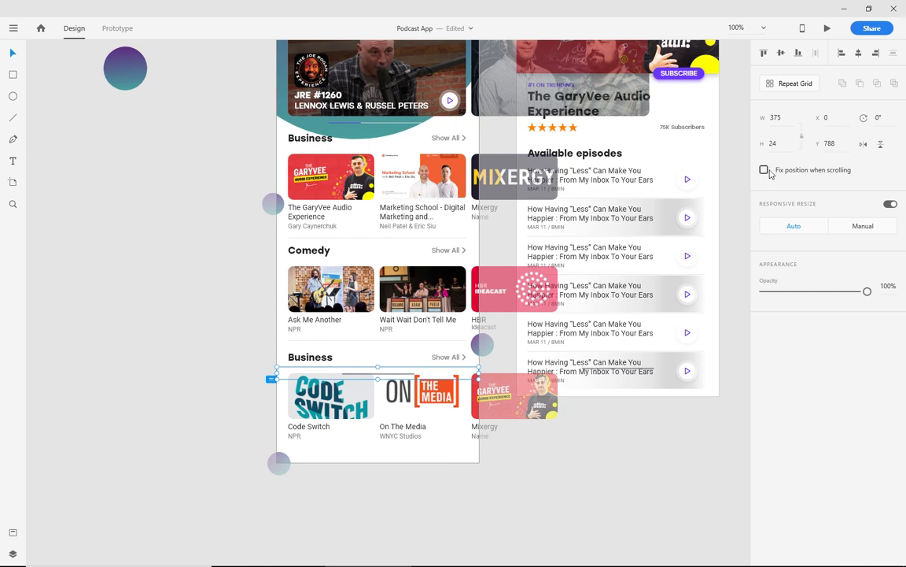
key("ctrl+Return")
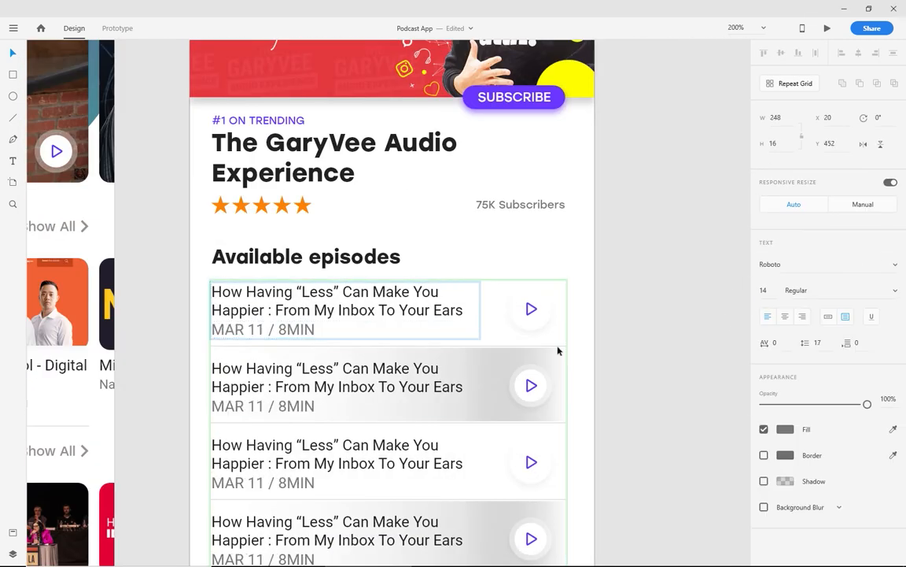
- Reduce the opacity of the grey gradient backgrounds behind the alternate episode rows to 35%
left_click(557, 350)
scroll(555, 322, "down", 1)
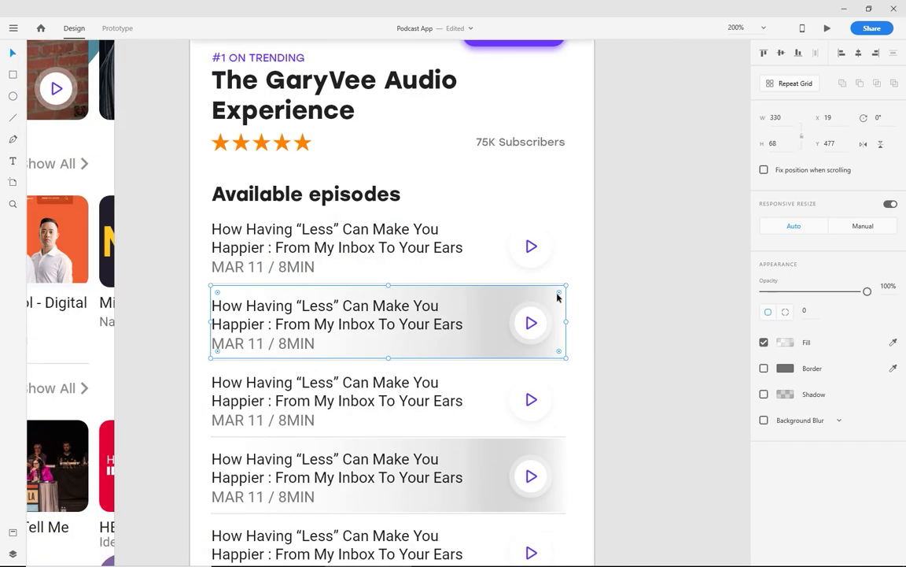
scroll(557, 296, "down", 3)
left_click_drag(867, 291, 801, 293)
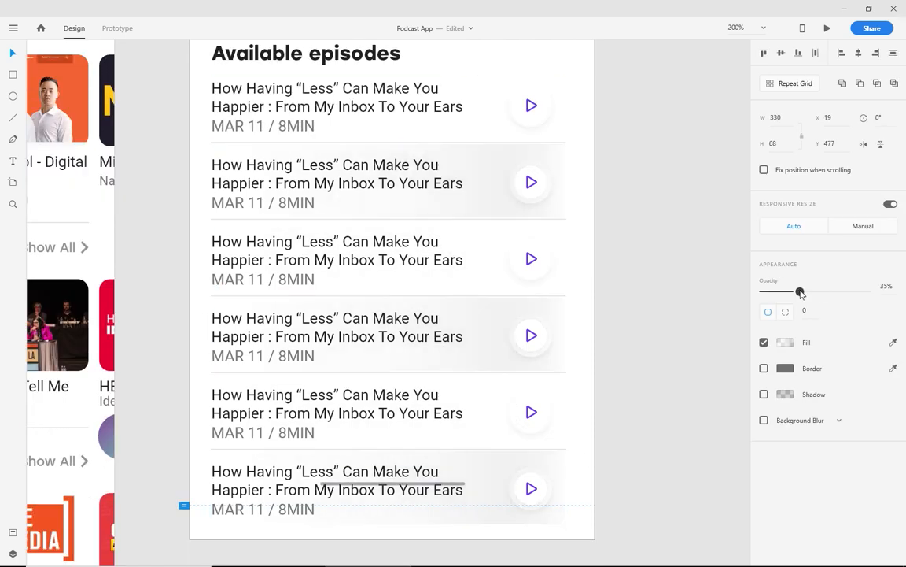
left_click(645, 313)
double_click(318, 190)
left_click_drag(318, 191, 318, 188)
left_click(609, 184)
left_click(474, 487)
left_click(664, 283)
- Preview the prototype, scrolling Home, opening the GaryVee podcast screen and returning to Home with the back arrow
key("ctrl+1")
left_click(827, 29)
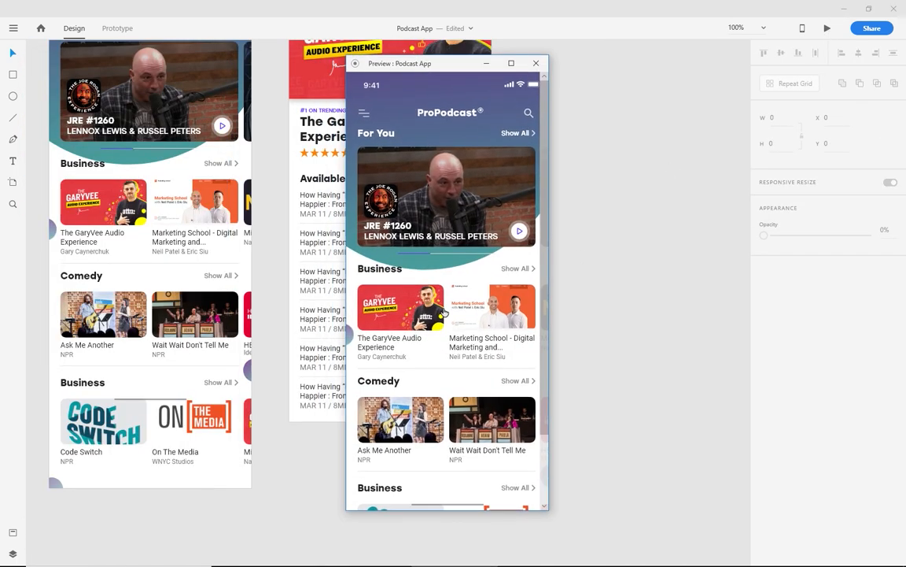
scroll(439, 299, "down", 2)
scroll(439, 299, "up", 2)
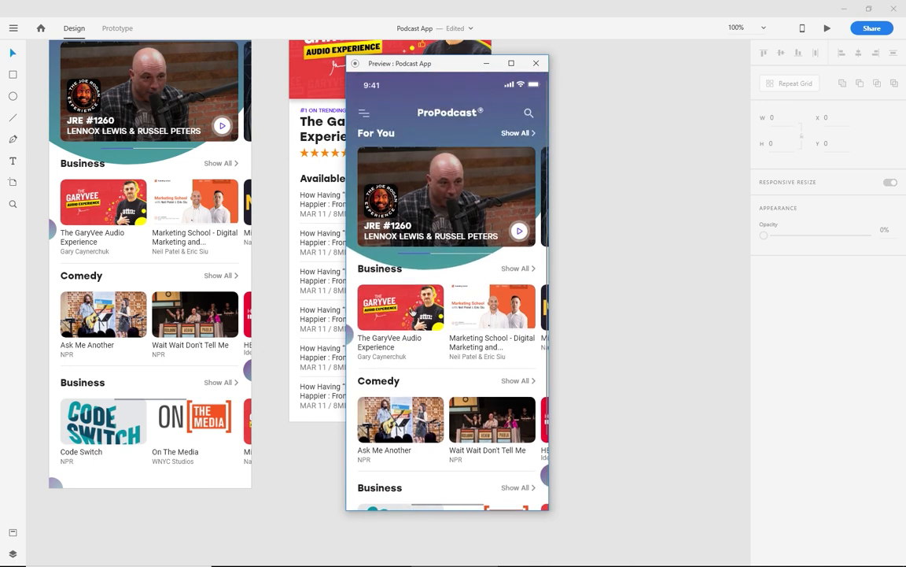
left_click(402, 311)
scroll(443, 318, "down", 1)
scroll(443, 318, "up", 1)
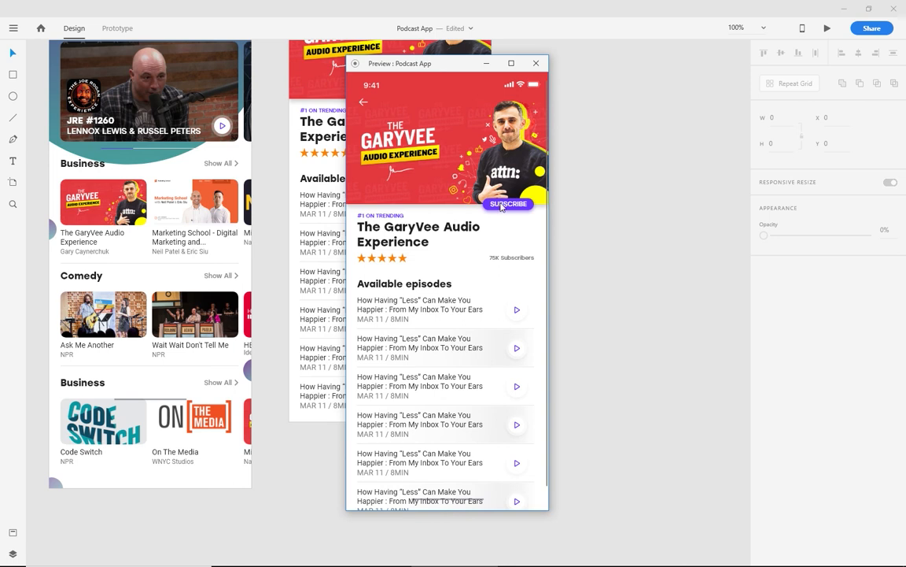
left_click(362, 104)
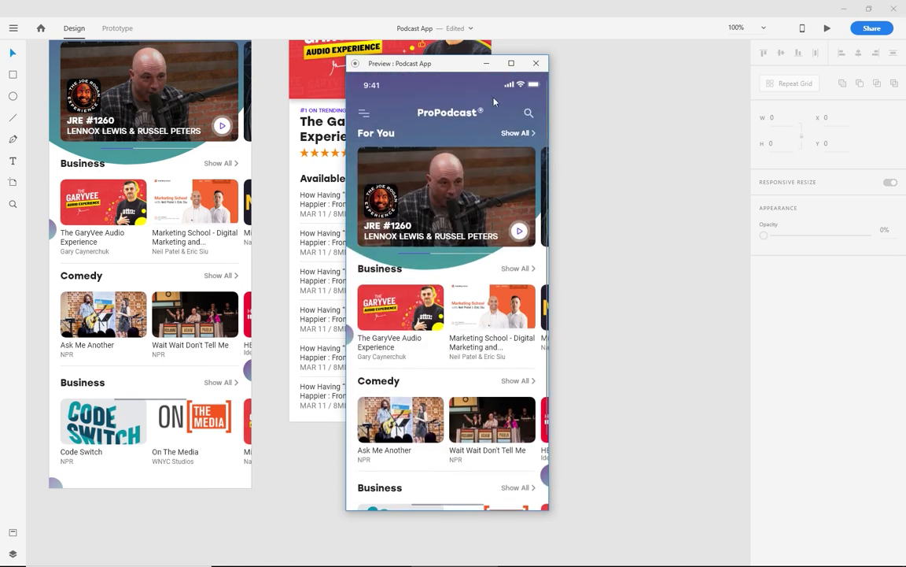
left_click(536, 64)
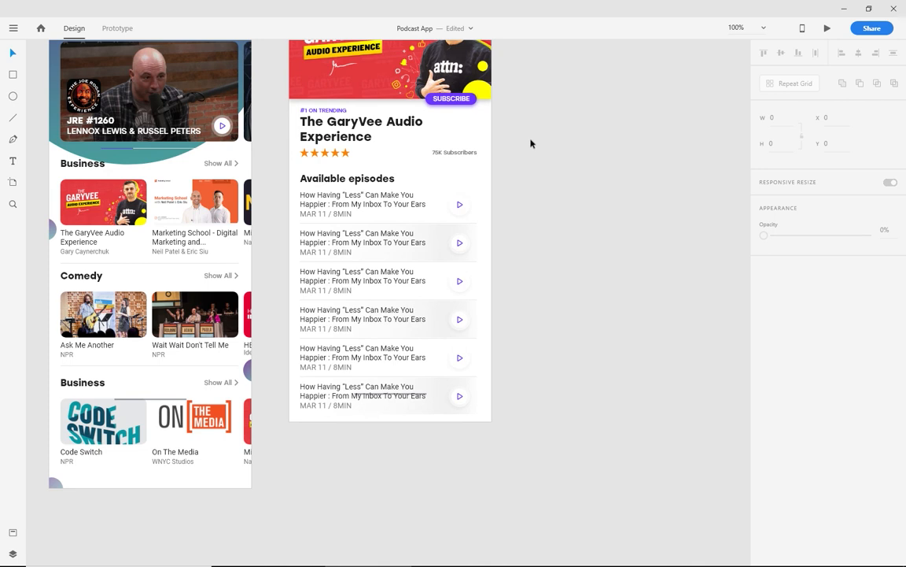